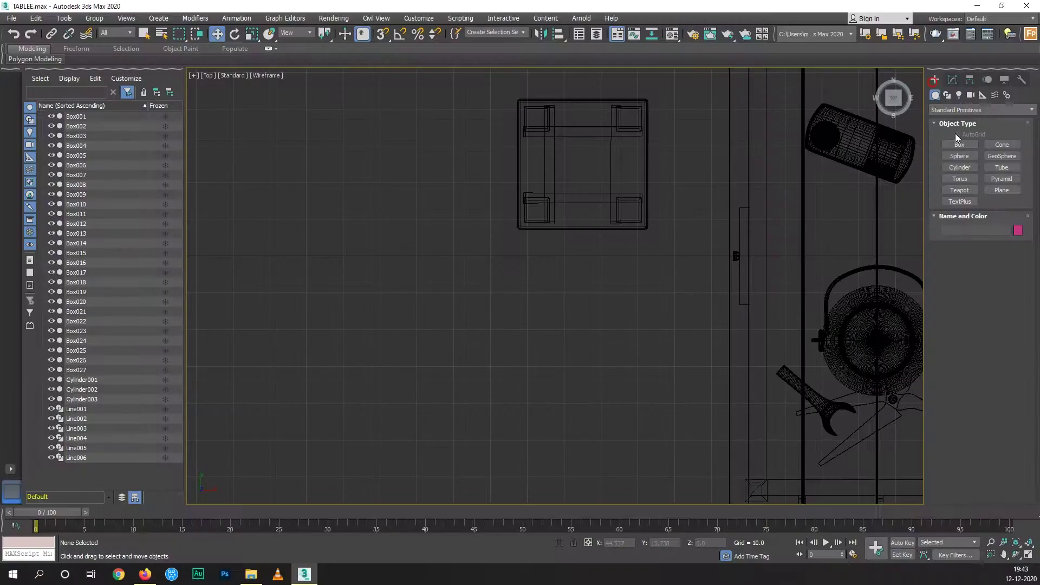
- Start a new Box primitive from Standard Primitives in the TABLEE.max scene
left_click(959, 144)
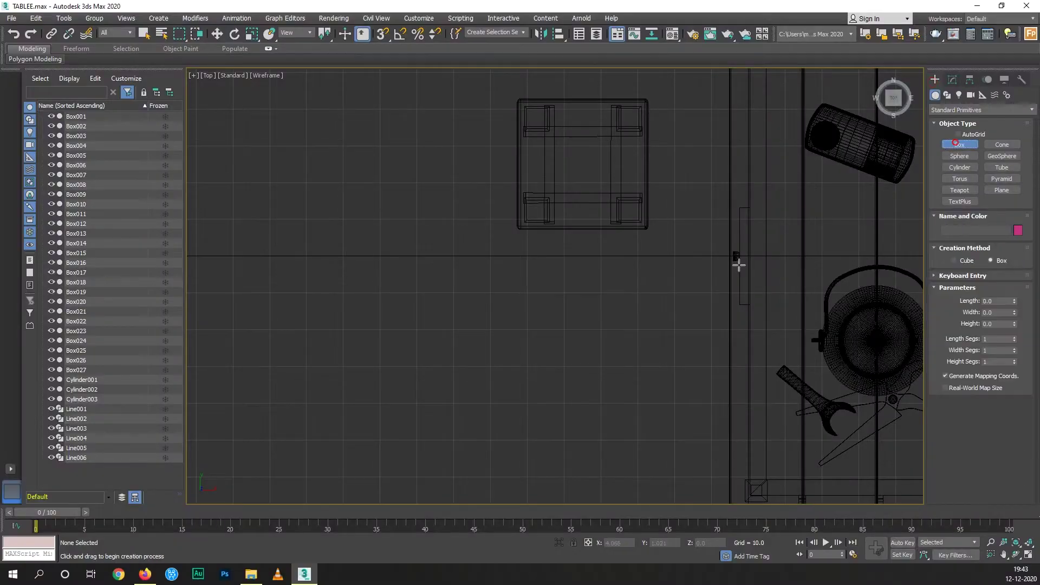
- Draw a thin flat box (Box028) below the table top and convert it to Editable Poly
left_click_drag(673, 255, 527, 294)
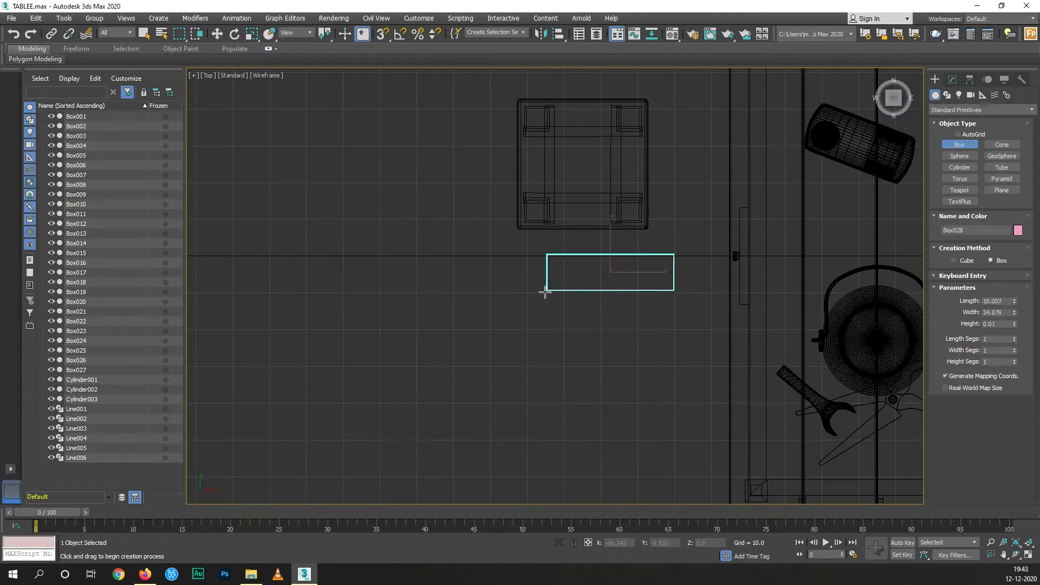
left_click(527, 294)
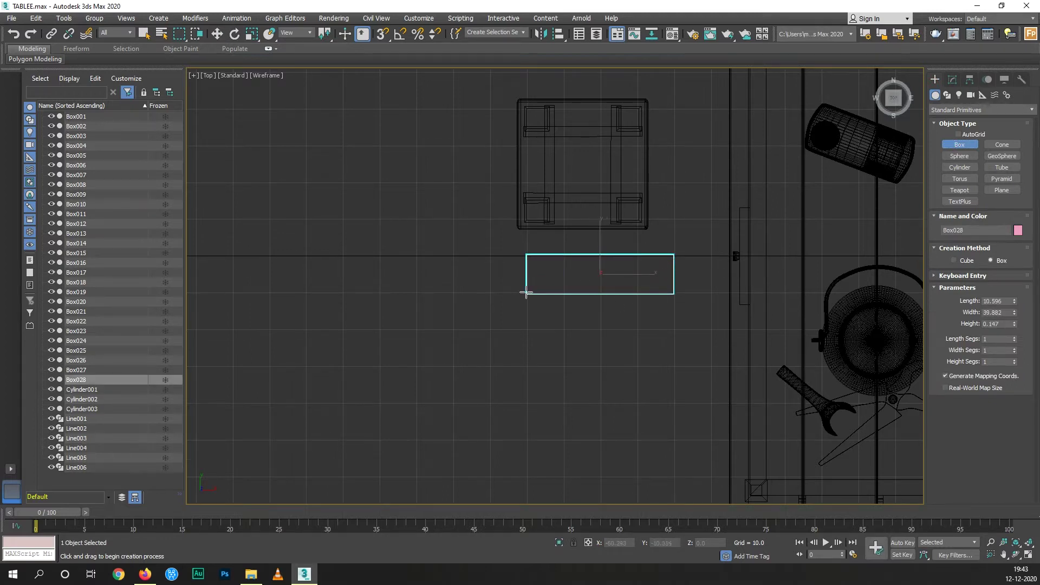
key("w")
right_click(589, 273)
mouse_move(633, 381)
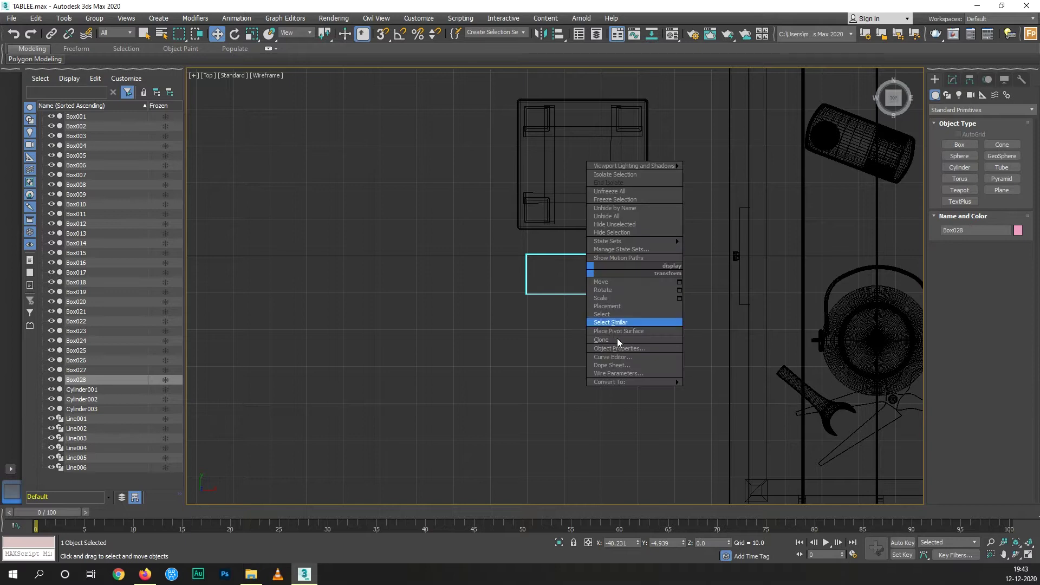
left_click(720, 392)
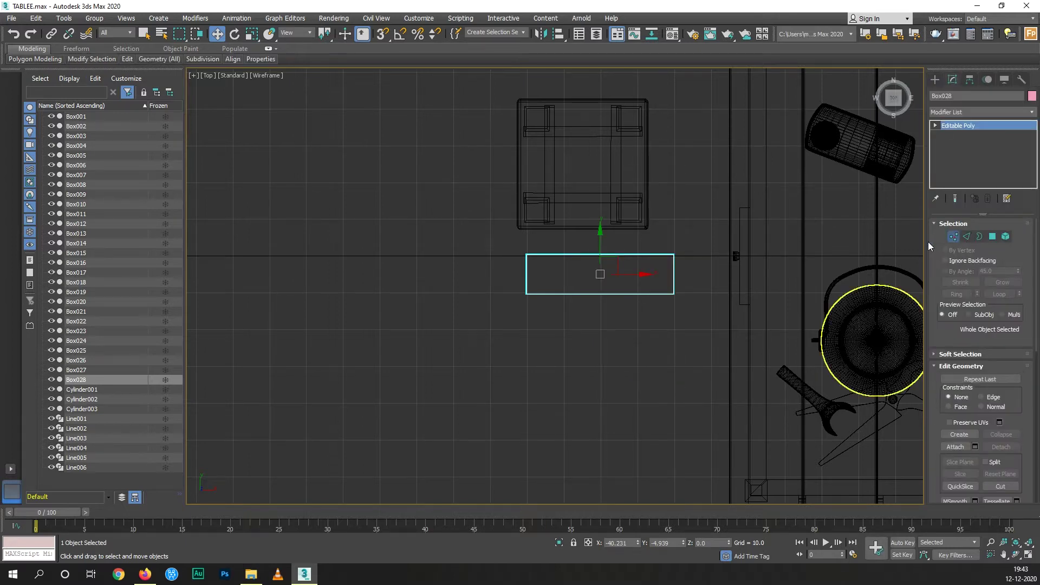
- Lengthen the box downward by moving its bottom vertices
left_click(953, 236)
left_click_drag(684, 243, 466, 331)
left_click_drag(602, 271, 600, 299)
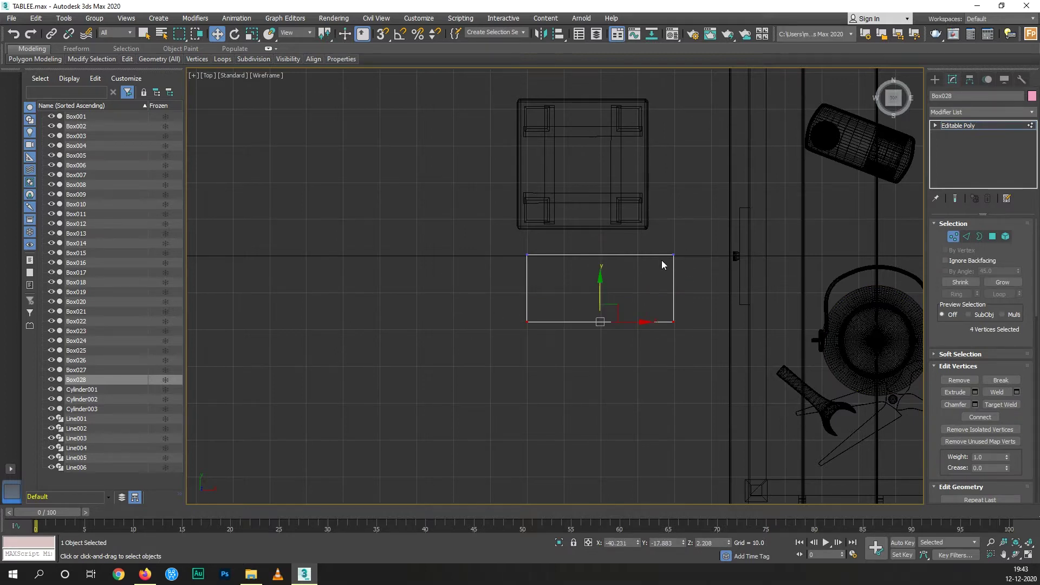
- In Perspective, scale the vertices along Z to squash the box into a thin slab
key("p")
middle_click_drag(662, 264, 556, 296, "alt")
mouse_move(508, 358)
middle_mouse_down("alt")
mouse_move(515, 306)
mouse_move(448, 382)
middle_mouse_up("alt")
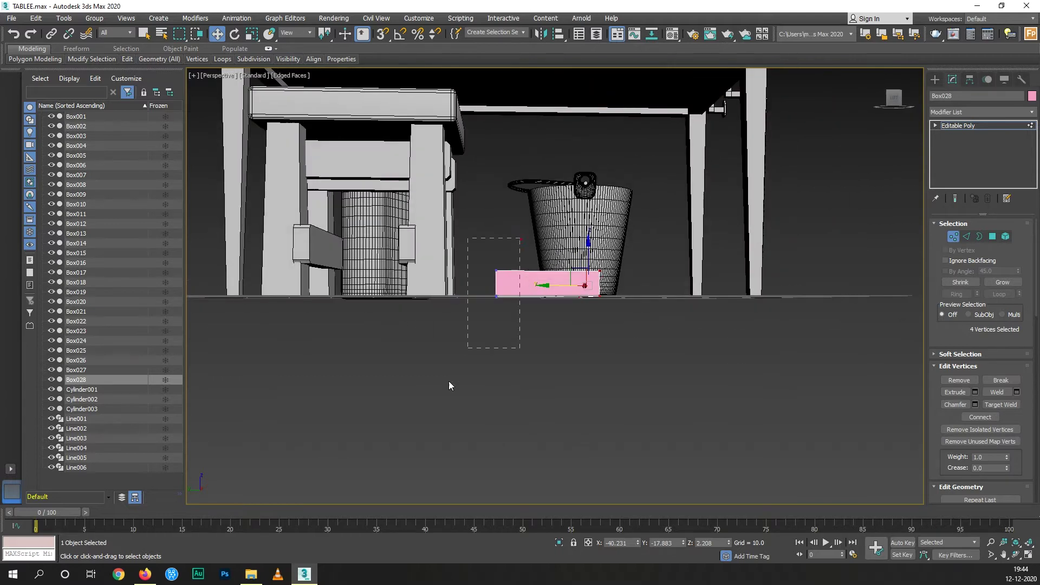
key("r")
left_click_drag(495, 340, 497, 138)
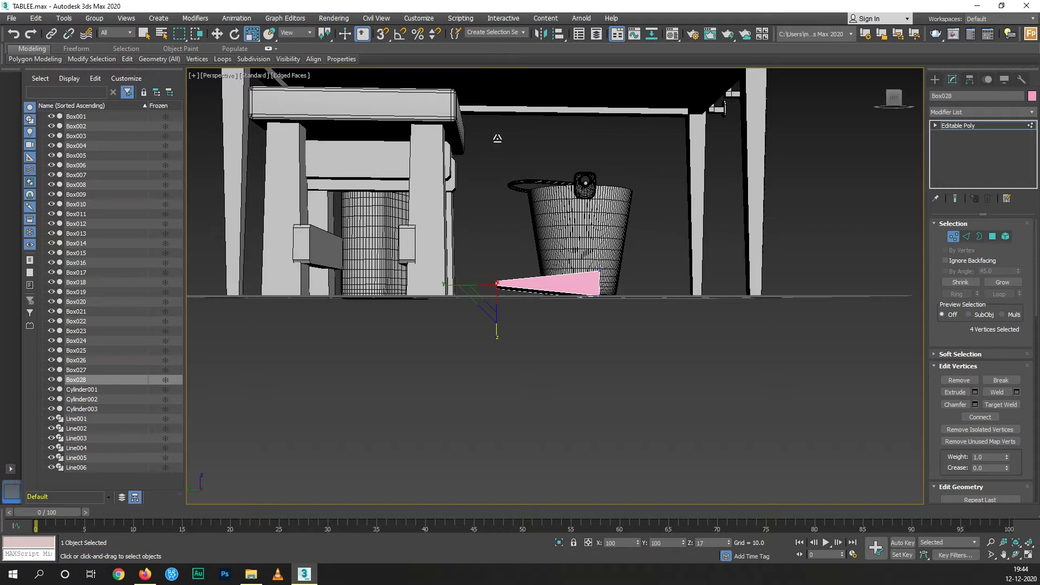
mouse_move(651, 233)
left_mouse_down()
mouse_move(550, 363)
mouse_move(585, 311)
left_mouse_up()
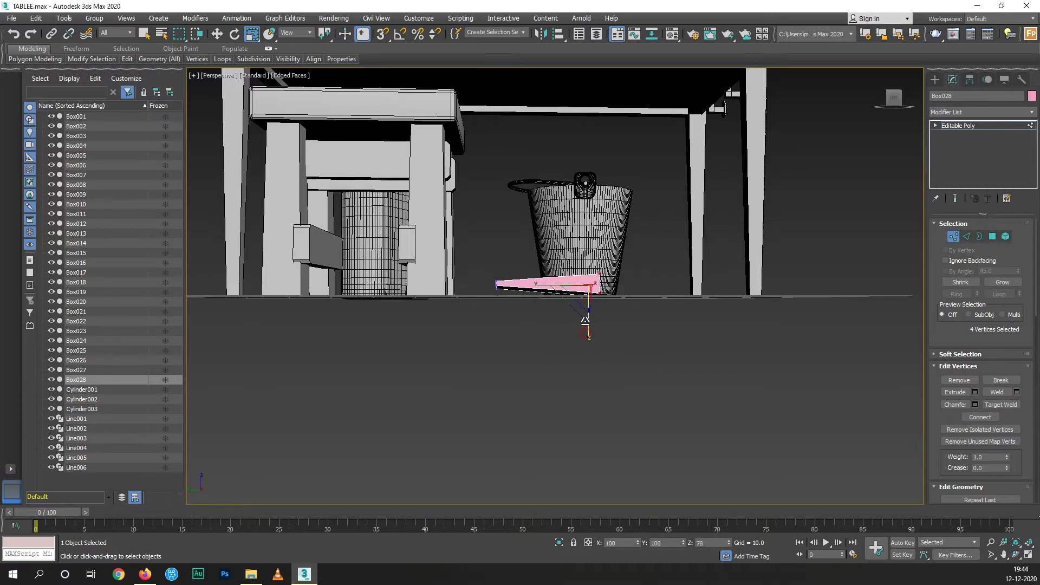
left_click_drag(585, 311, 584, 309)
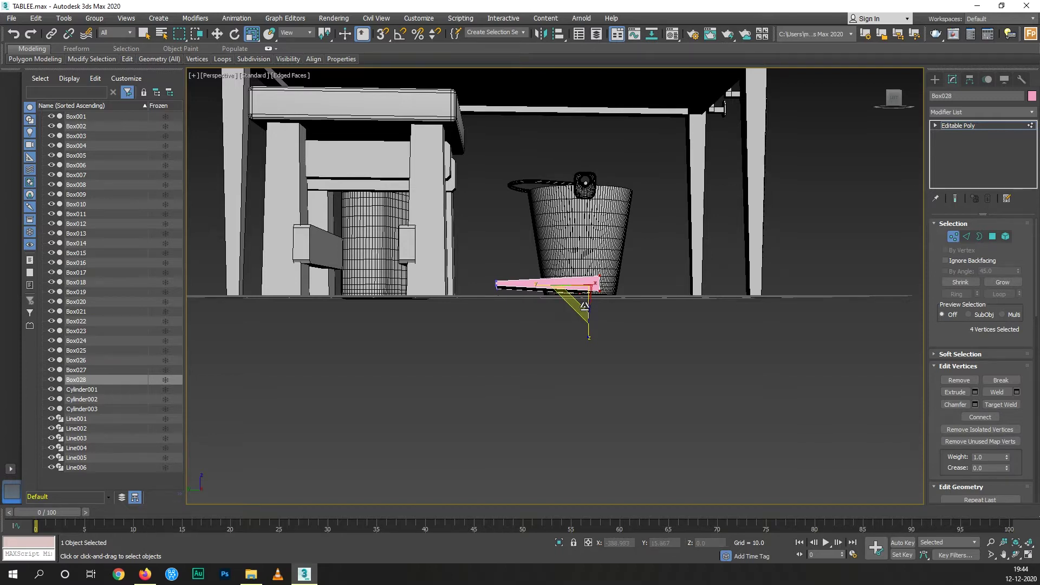
- Back in Top view, select the vertices along the top and bottom edges
key("t")
left_click_drag(489, 285, 489, 283)
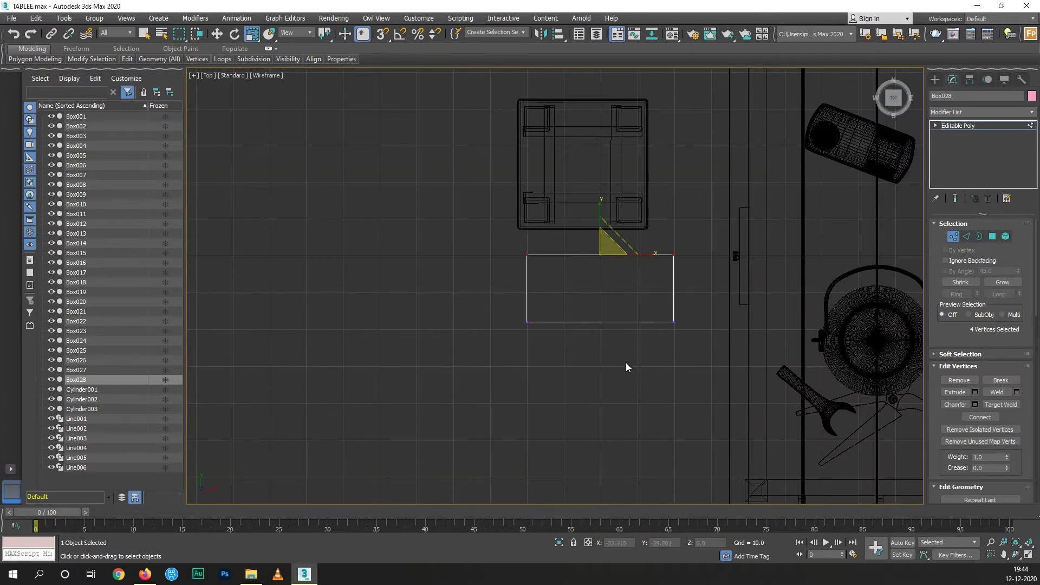
left_click_drag(683, 303, 439, 350)
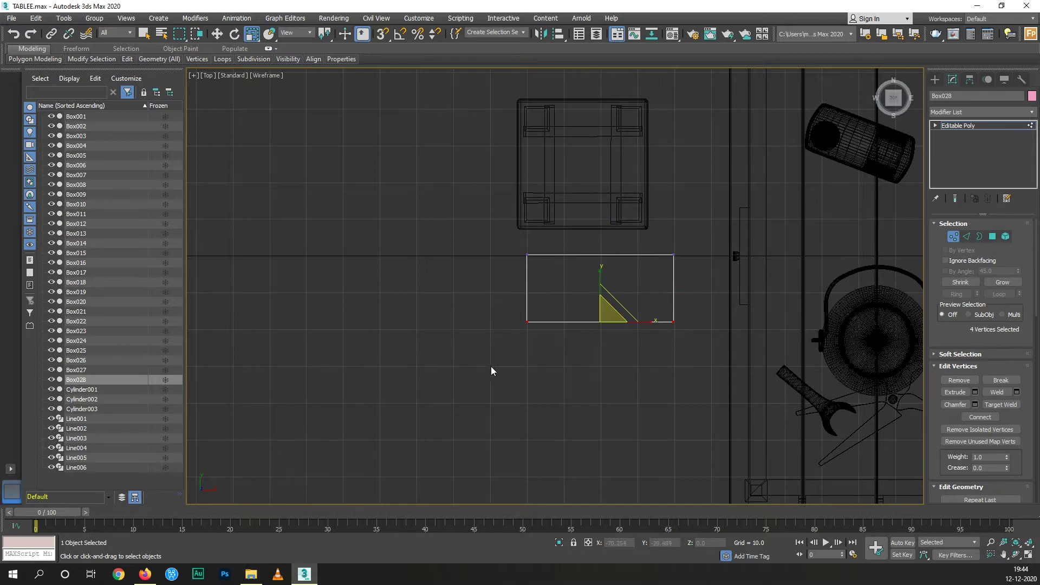
- Move the bottom edge back up and pull both top corners outward to slant the sides
key("w")
left_click(605, 298)
left_click_drag(692, 307, 484, 366)
left_click_drag(600, 292, 605, 264)
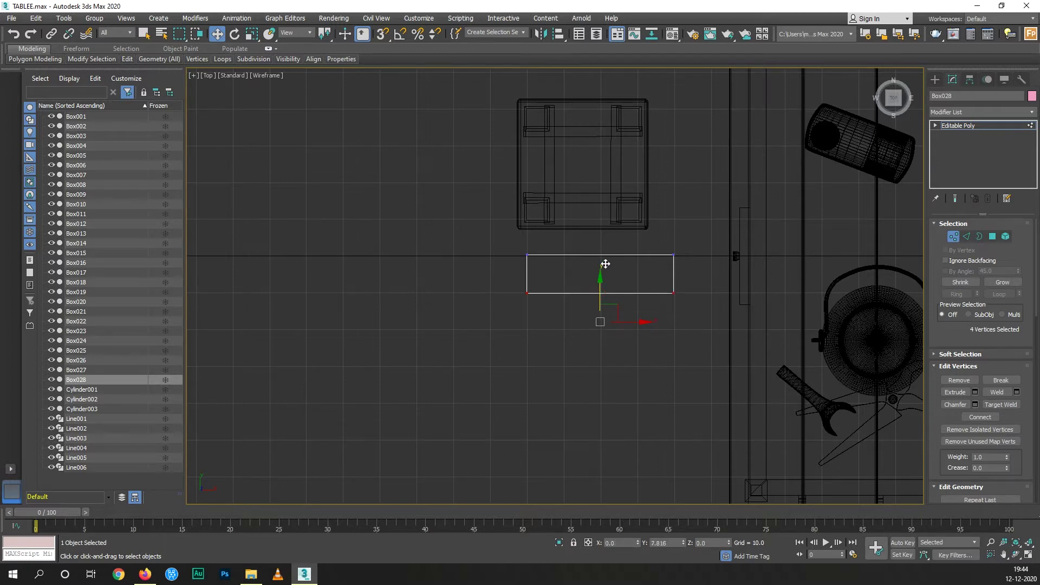
mouse_move(703, 253)
left_mouse_down()
mouse_move(658, 269)
mouse_move(721, 253)
left_mouse_up()
left_click_drag(558, 251, 470, 282)
left_click_drag(547, 254, 532, 257)
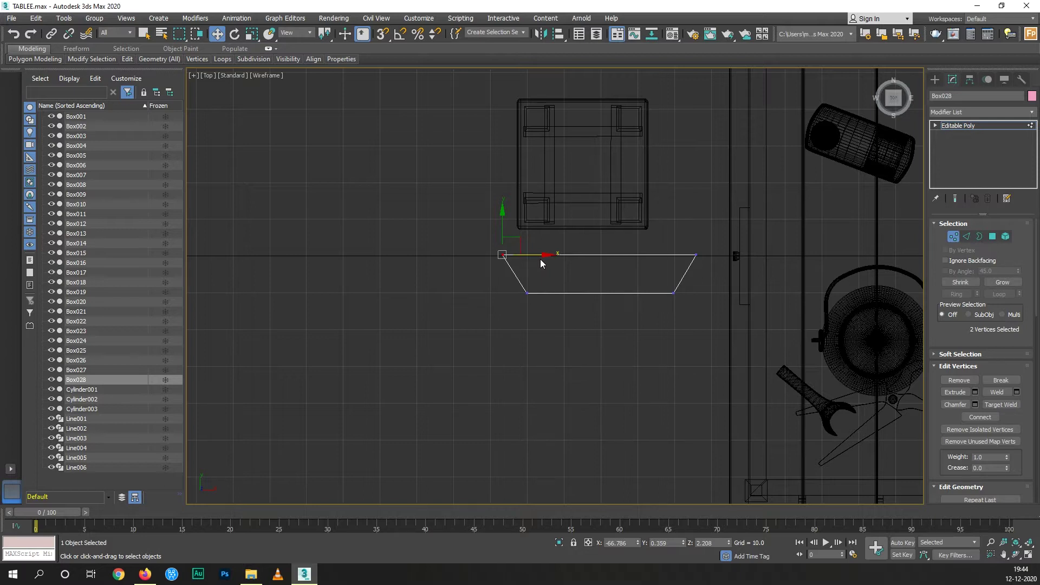
- Lower and slightly widen the bottom vertices to finish the trapezoid
left_click_drag(689, 286, 481, 355)
left_click_drag(600, 272, 596, 289)
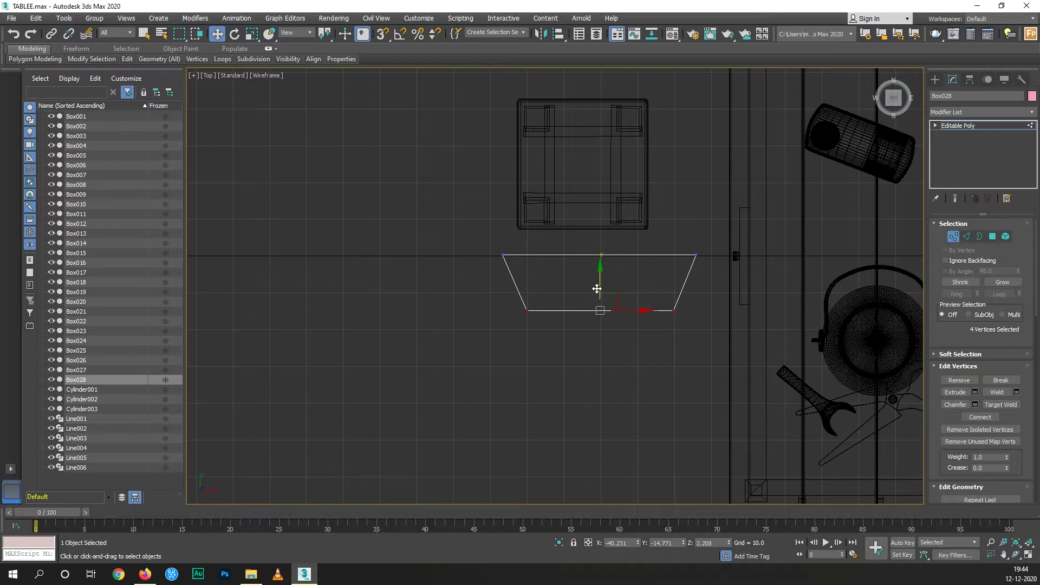
key("r")
left_click_drag(642, 310, 651, 308)
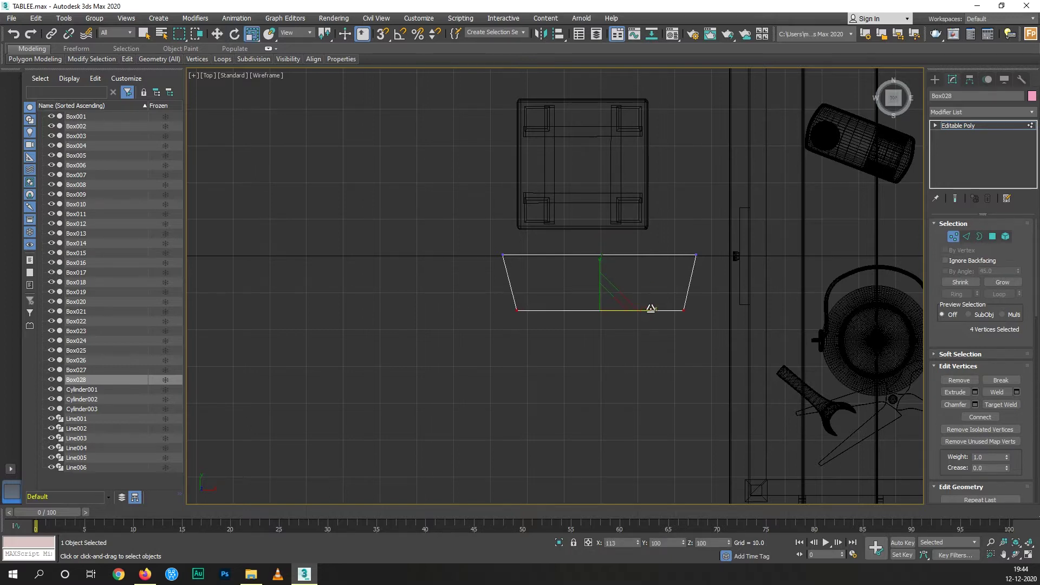
key("w")
left_click_drag(598, 283, 599, 274)
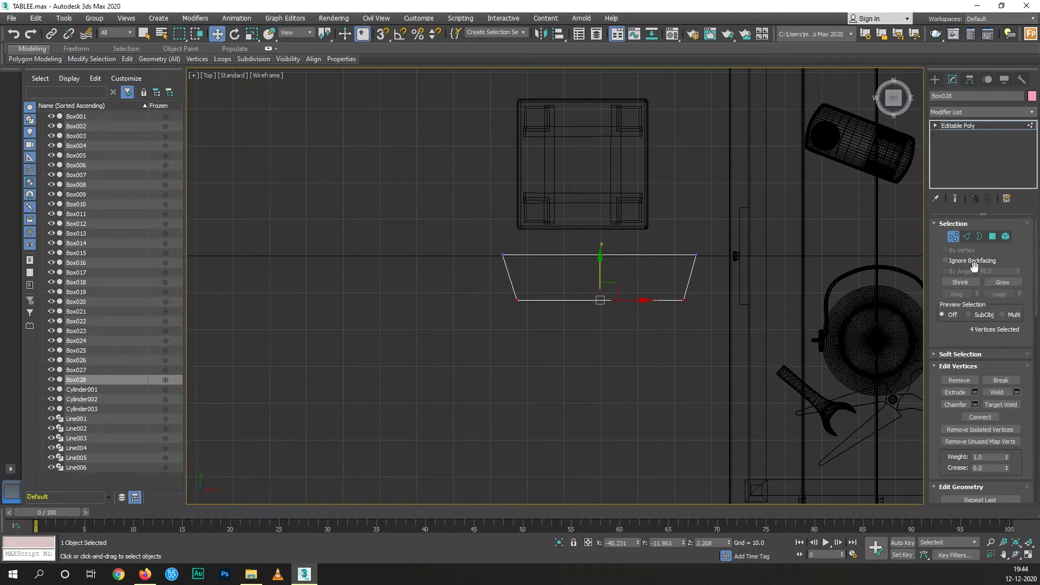
left_click(992, 236)
- Extrude the bottom side polygon by 10.0 and scale the new end narrower
left_click_drag(711, 291, 443, 356)
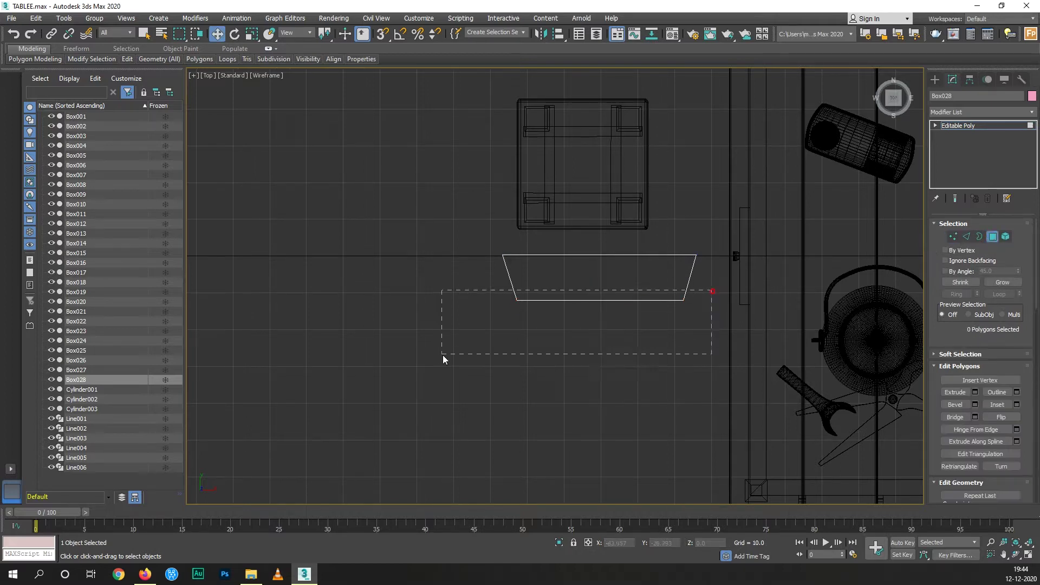
left_click_drag(737, 273, 725, 280)
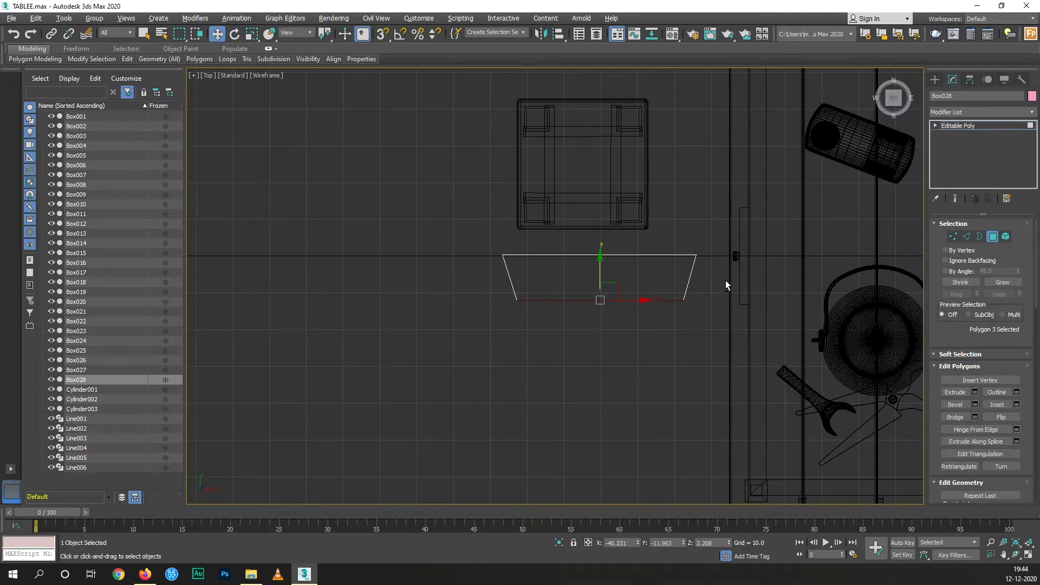
left_click(974, 392)
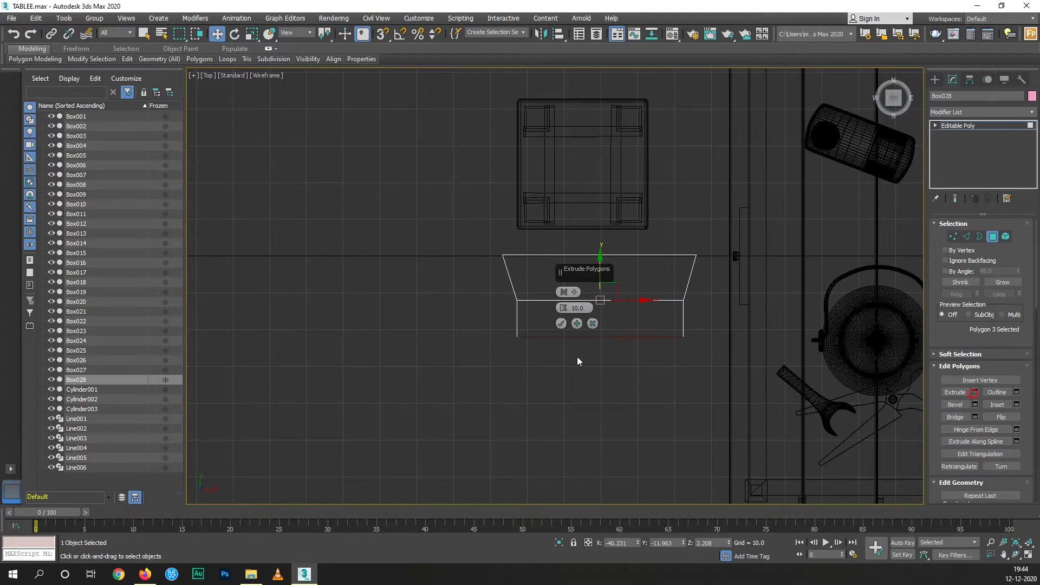
left_click(564, 323)
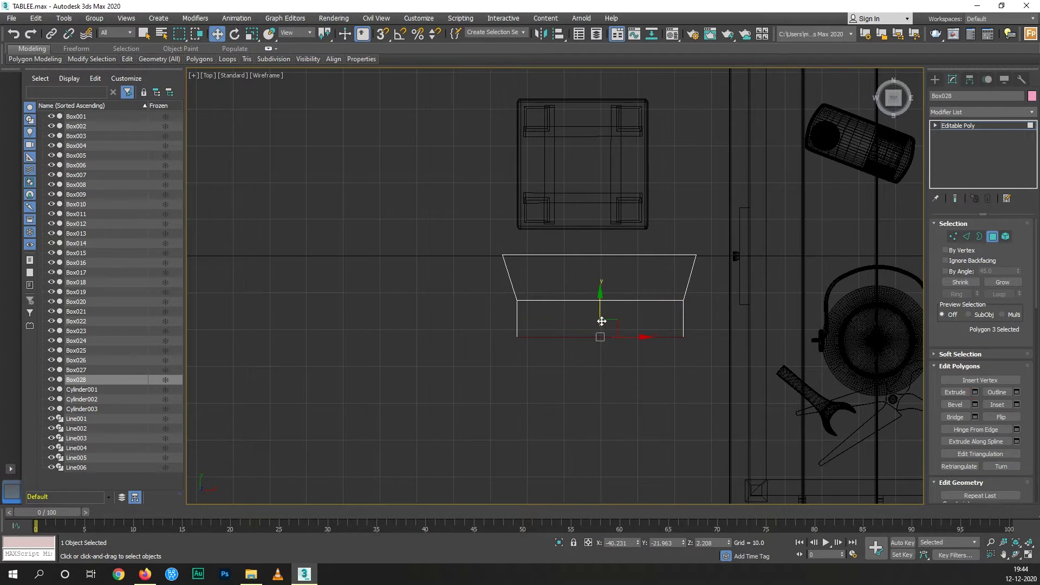
key("r")
left_click_drag(641, 337, 631, 338)
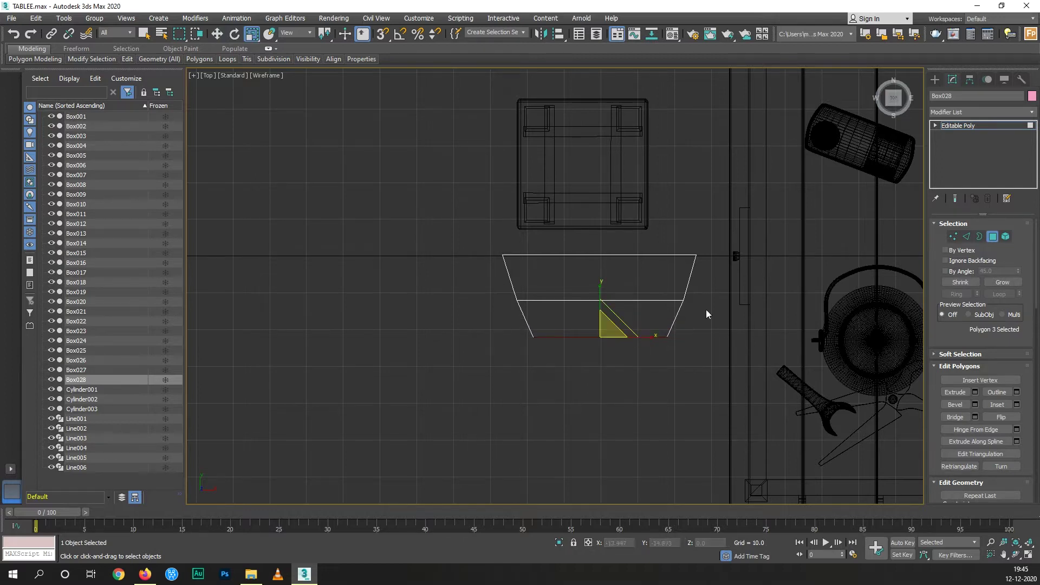
left_click(953, 236)
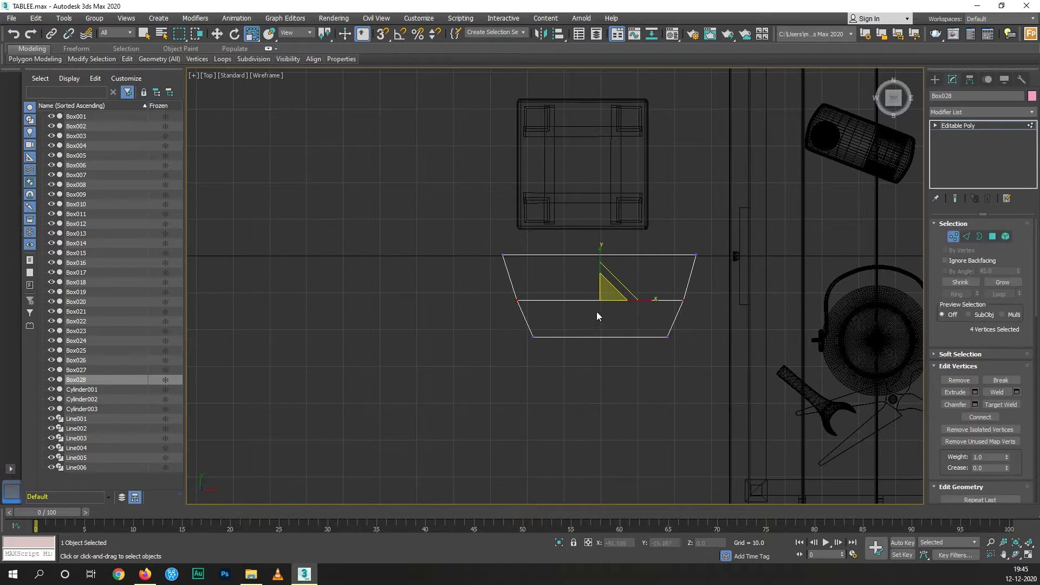
- Scale the middle-row vertices inward along X and raise them slightly on Y
left_click_drag(649, 297, 646, 299)
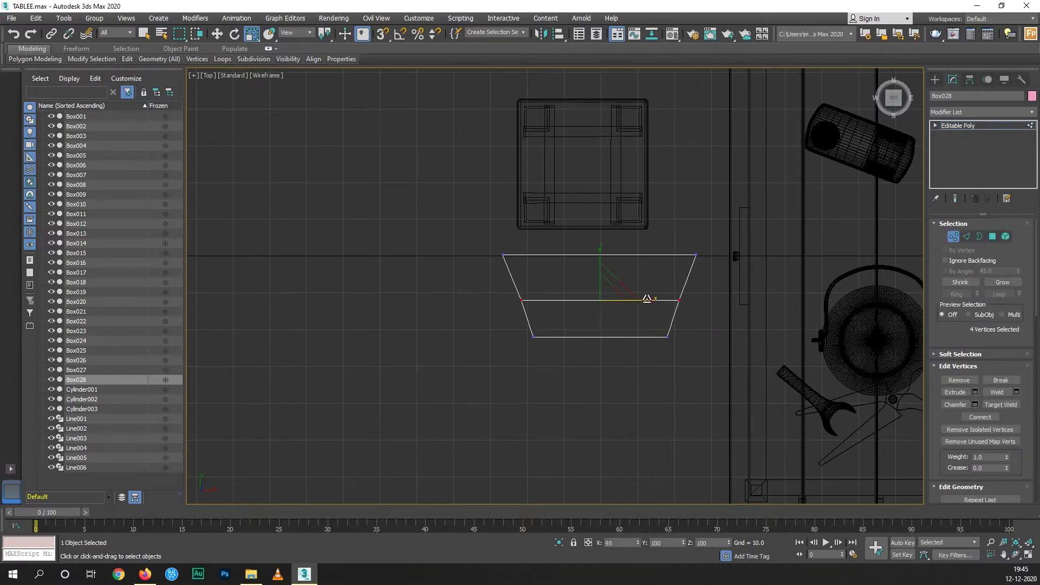
key("w")
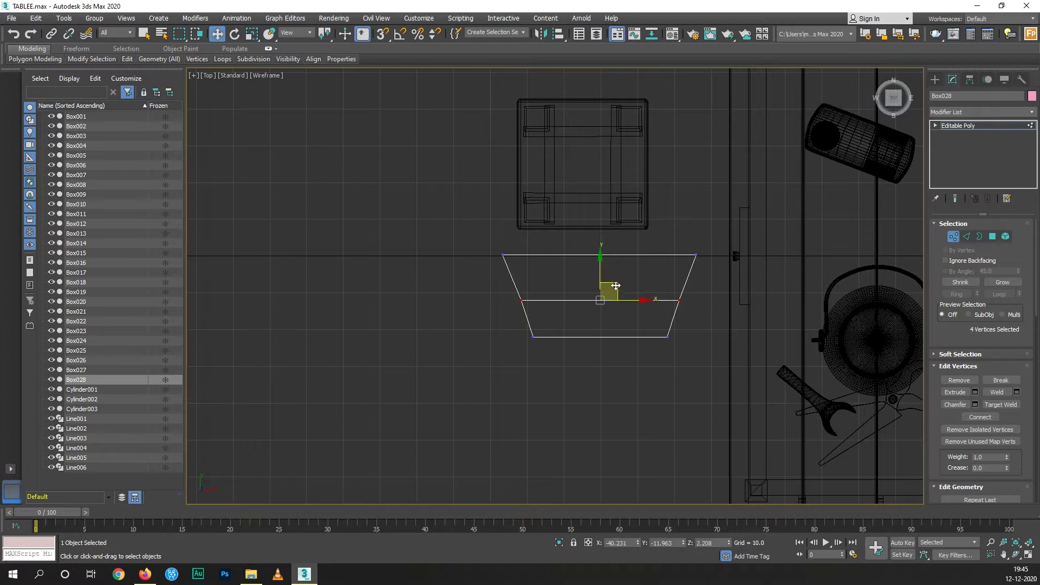
left_click_drag(602, 272, 601, 267)
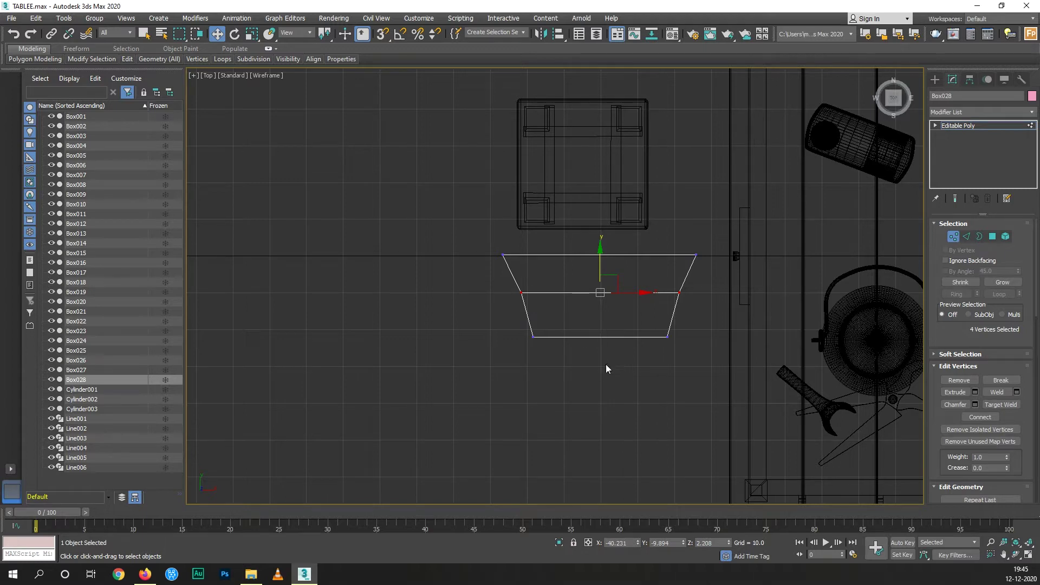
middle_click_drag(628, 378, 607, 362)
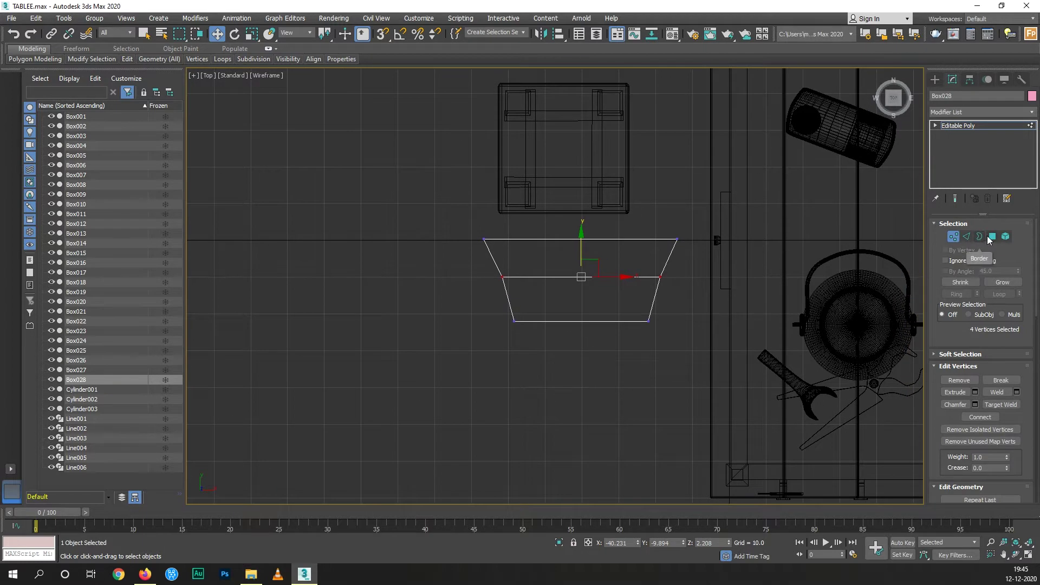
- Connect the side edges with 3 segments, adding three vertical edges across the shape
left_click(966, 236)
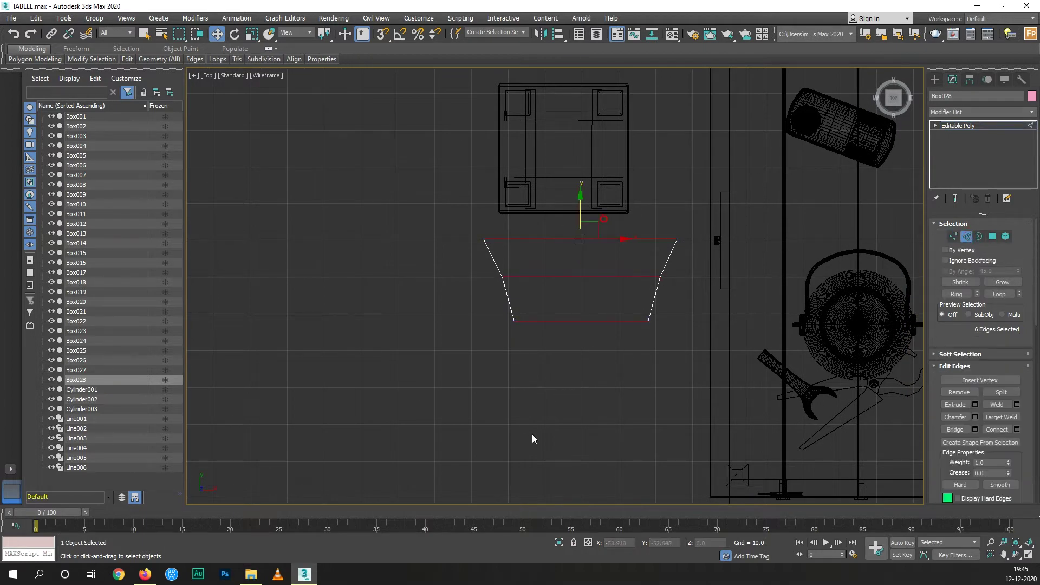
left_click(1016, 429)
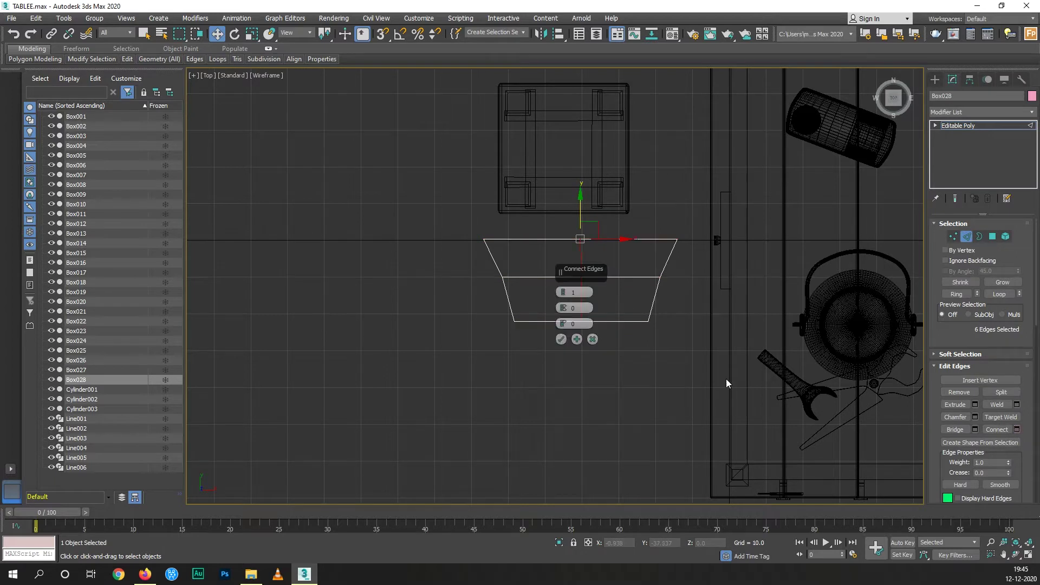
left_click_drag(564, 293, 564, 286)
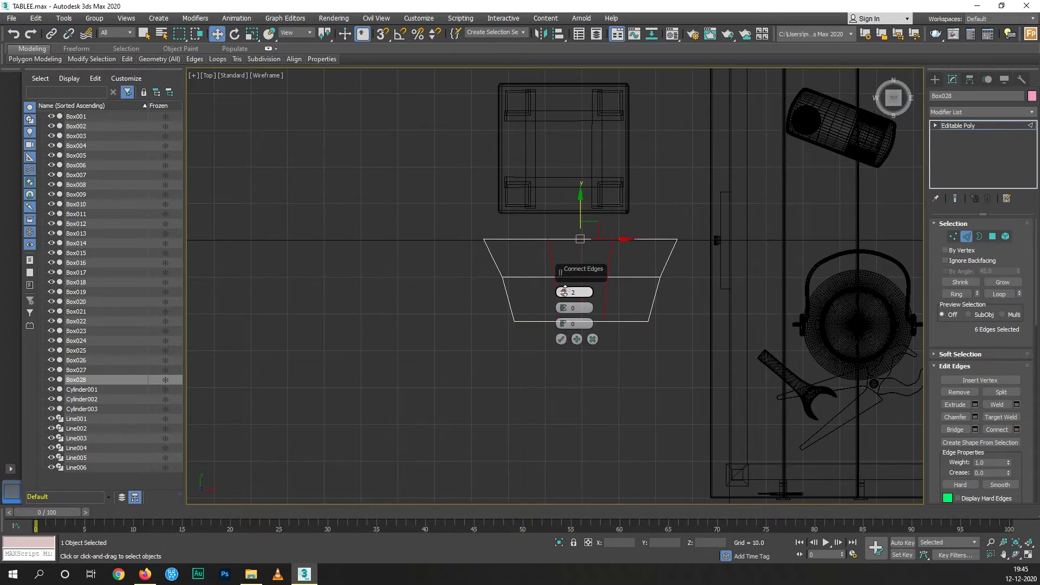
left_click(560, 339)
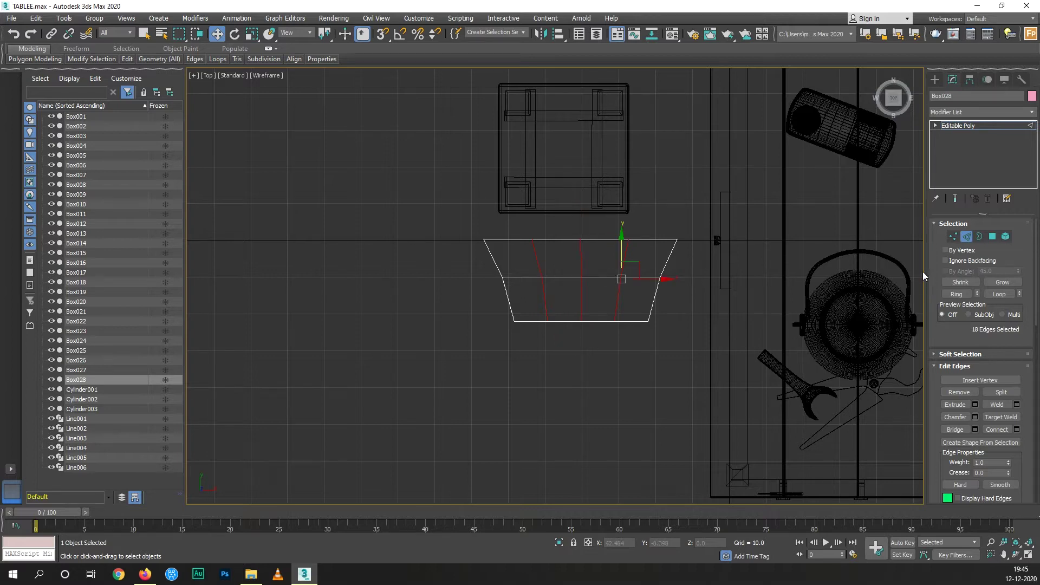
left_click(991, 236)
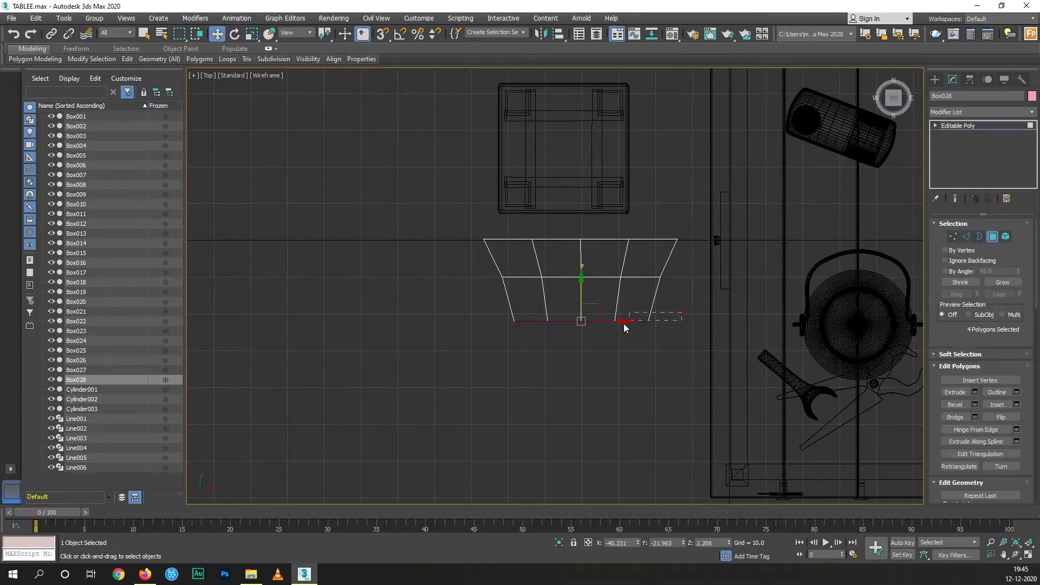
- Extrude the three bottom-centre faces down three times at 10.0 to form the handle stem
left_click_drag(562, 339, 563, 339)
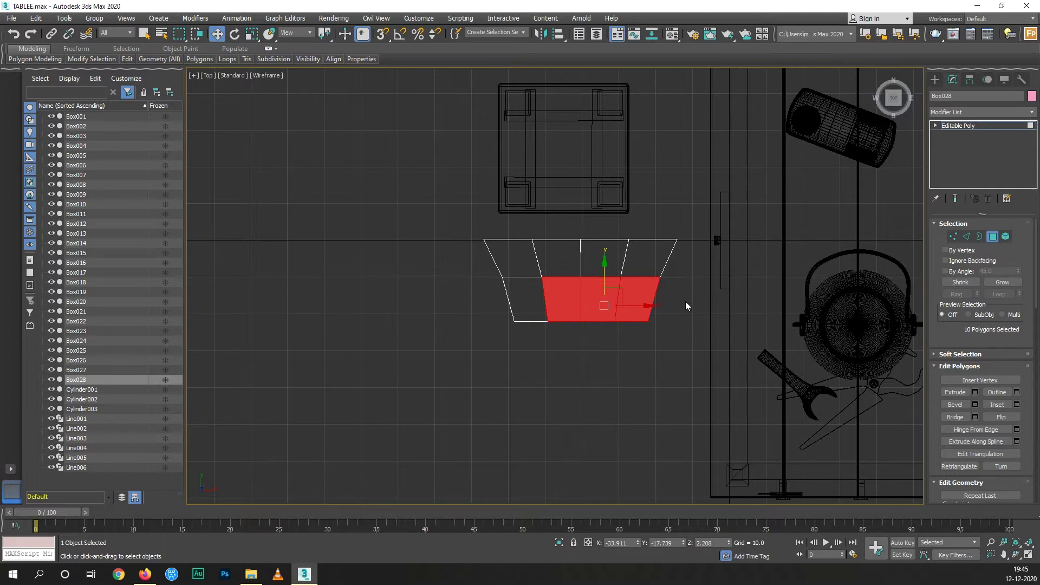
left_click_drag(652, 270, 467, 311)
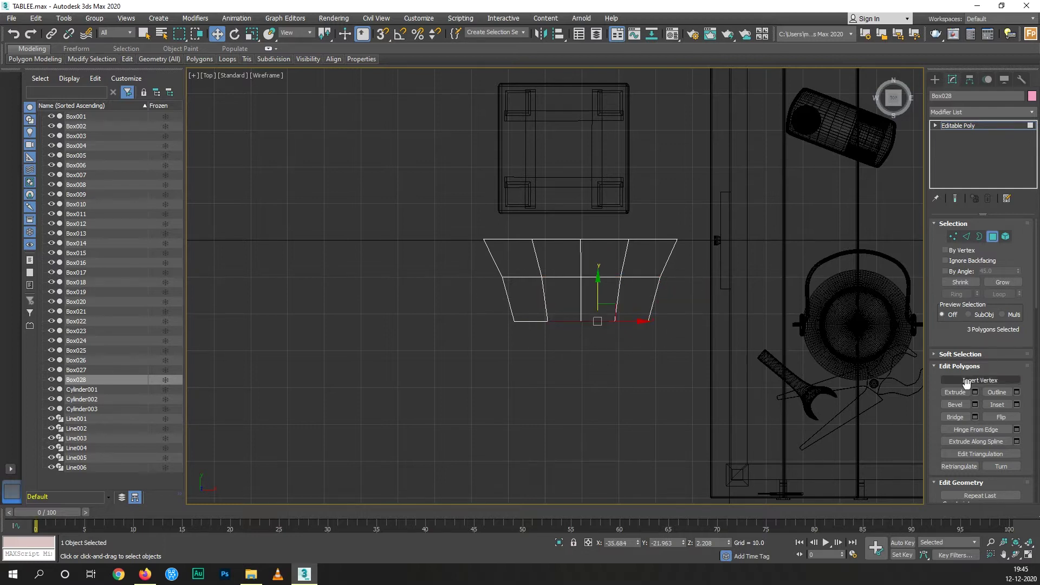
left_click(975, 392)
middle_click_drag(573, 395, 577, 385)
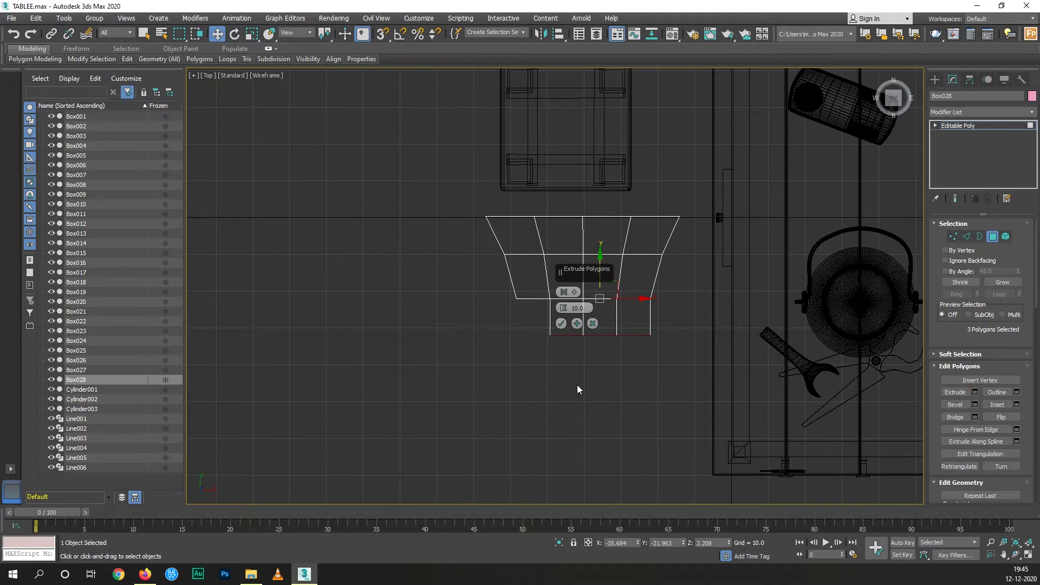
left_click(576, 324)
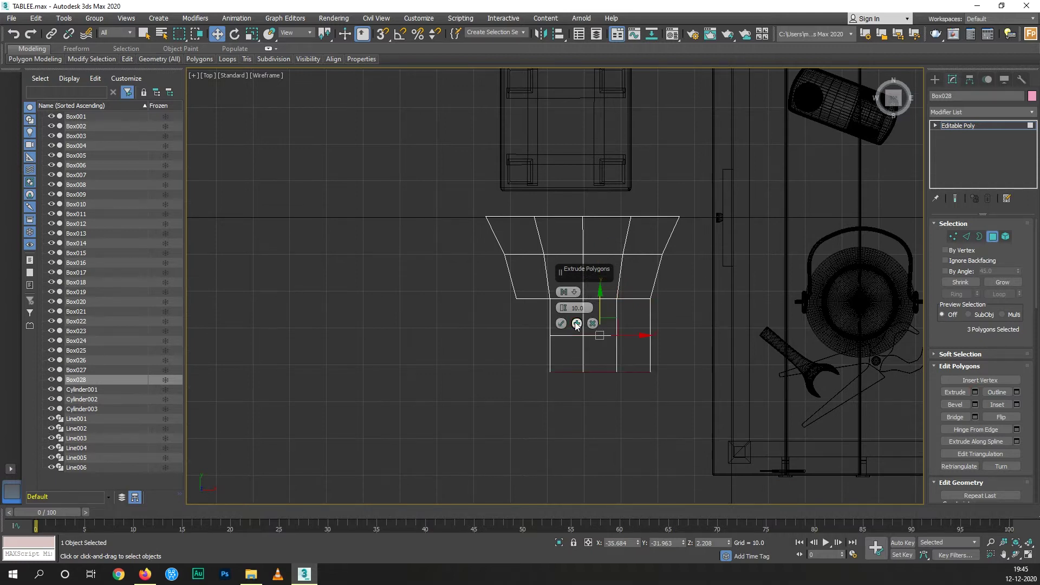
left_click(577, 323)
left_click(560, 324)
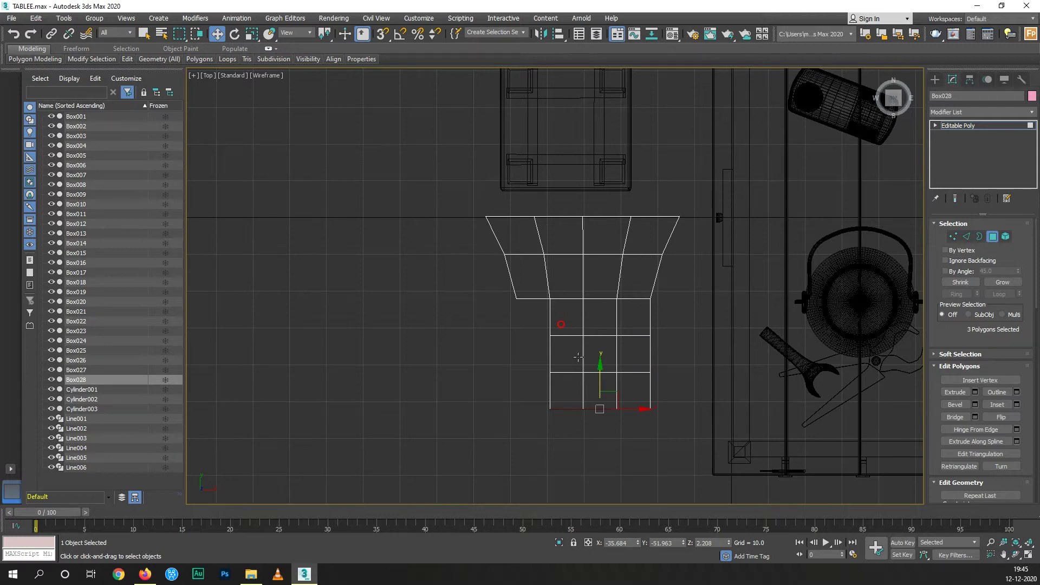
middle_click_drag(628, 297, 637, 361)
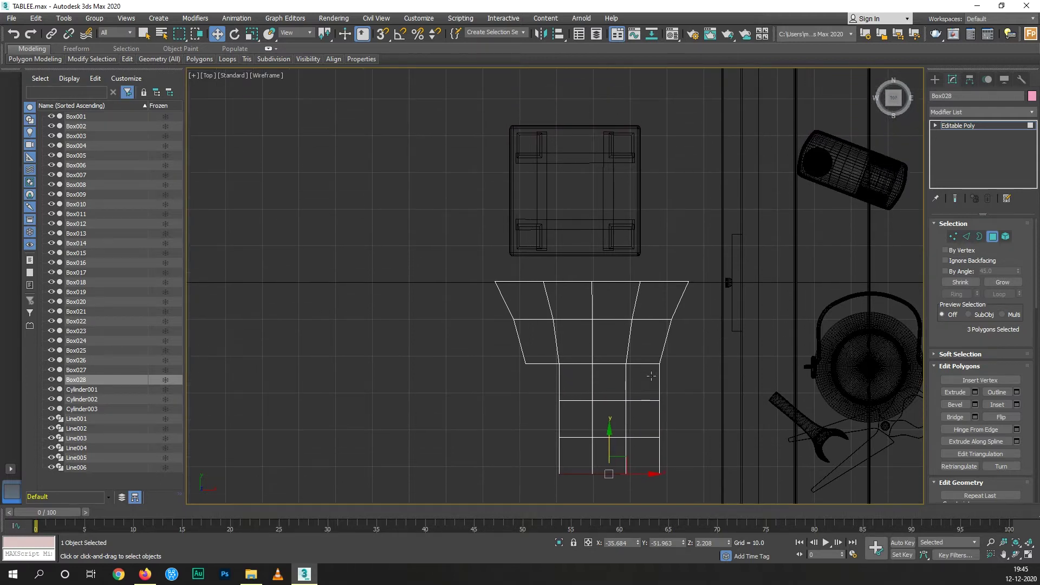
- Raise the six top-edge vertices, then lift the middle pair further to arch the head's top
left_click(952, 237)
left_click_drag(661, 269, 533, 302)
left_click_drag(590, 256, 597, 244)
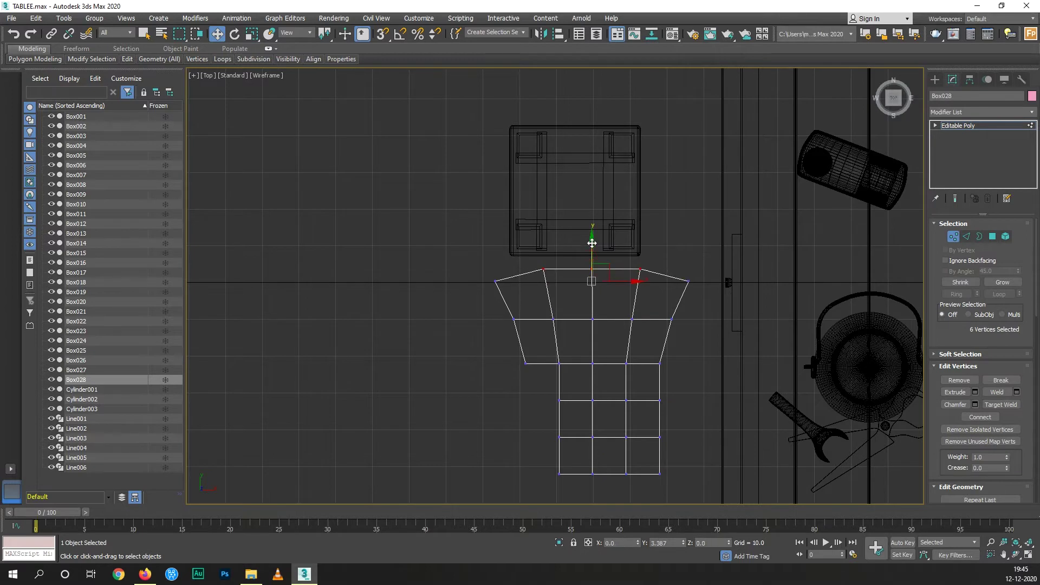
left_click_drag(612, 240, 579, 271)
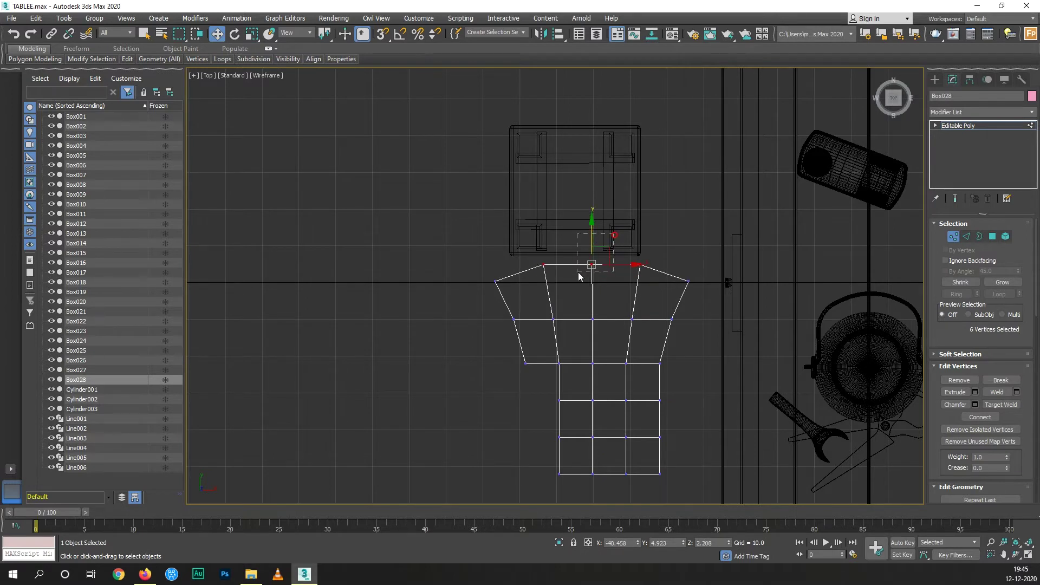
left_click_drag(592, 234, 593, 233)
key("p")
mouse_move(617, 346)
middle_mouse_down("alt")
mouse_move(580, 374)
mouse_move(598, 313)
mouse_move(604, 334)
middle_mouse_up("alt")
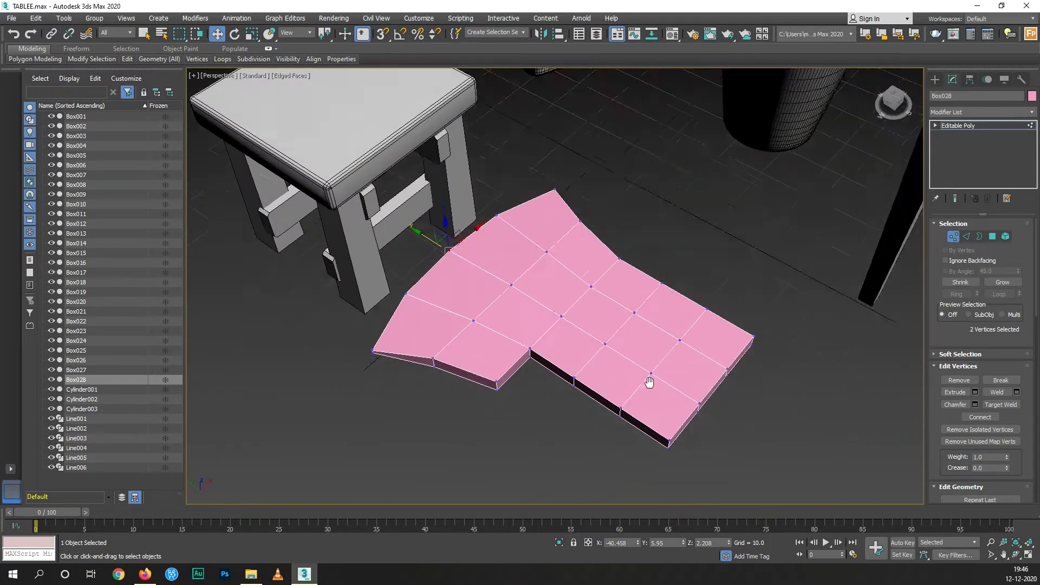
key("t")
middle_click_drag(585, 394, 528, 287)
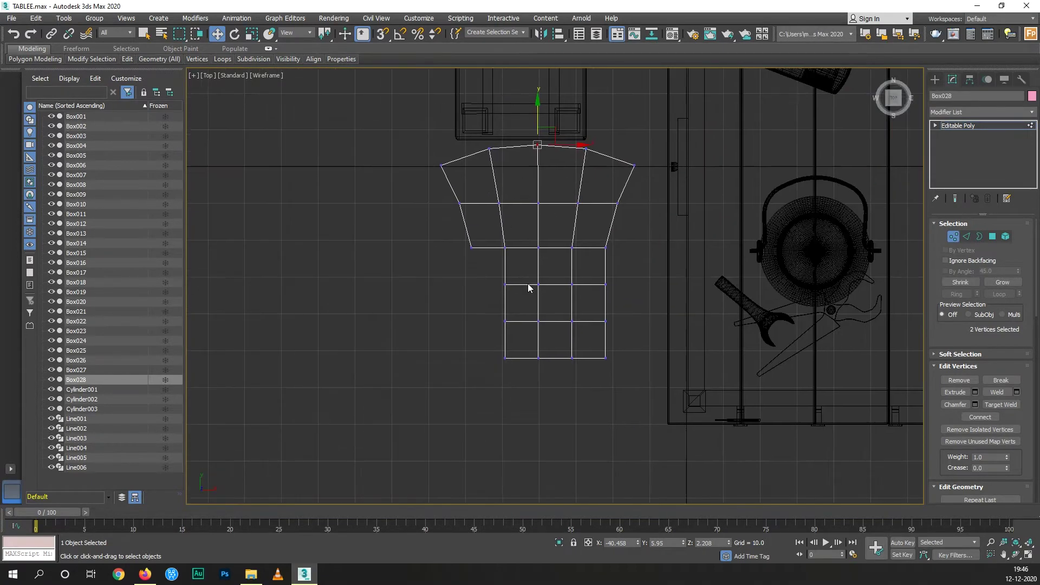
- Move the left handle vertices inward row by row to curve the left edge
scroll(540, 297, "up", 4)
left_click_drag(469, 270, 393, 484, "ctrl")
mouse_move(467, 364)
left_mouse_down()
mouse_move(491, 360)
mouse_move(420, 384)
left_mouse_up()
left_click_drag(472, 360, 488, 360)
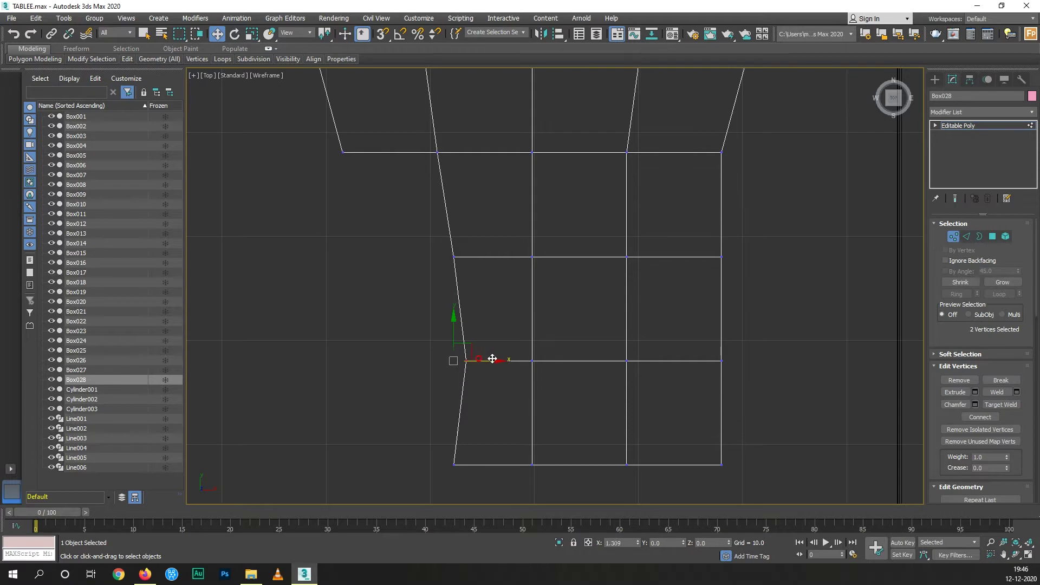
mouse_move(441, 241)
left_mouse_down()
mouse_move(465, 270)
mouse_move(499, 252)
left_mouse_up()
scroll(464, 285, "down", 2)
left_click_drag(482, 390, 421, 437)
mouse_move(504, 412)
left_mouse_down()
mouse_move(444, 418)
mouse_move(493, 412)
left_mouse_up()
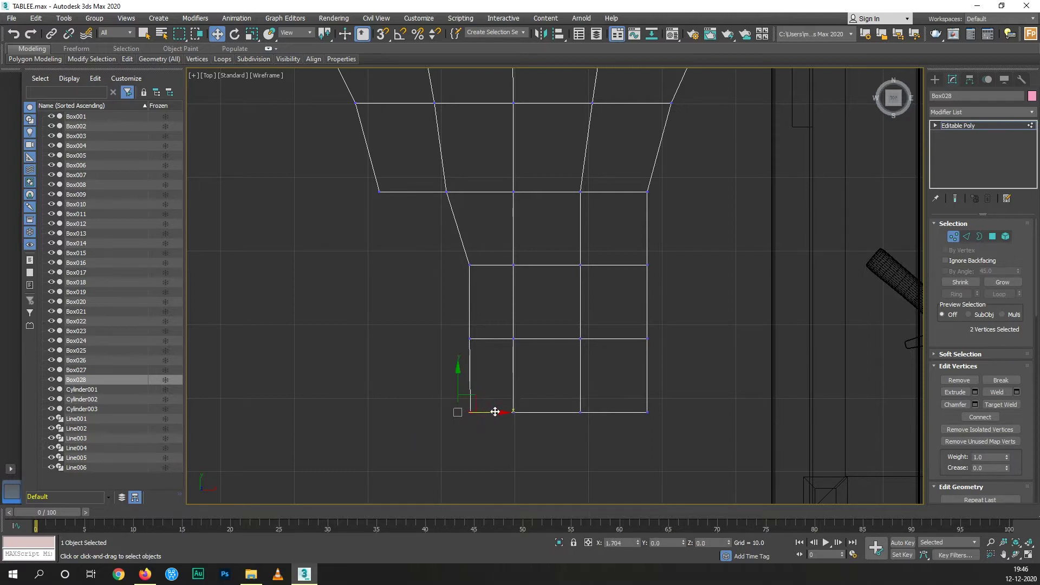
left_click_drag(444, 349, 497, 340)
- Pull the right-edge handle vertices inward and touch up the bottom-left vertex
mouse_move(674, 228)
left_mouse_down()
mouse_move(635, 283)
mouse_move(663, 264)
left_mouse_up()
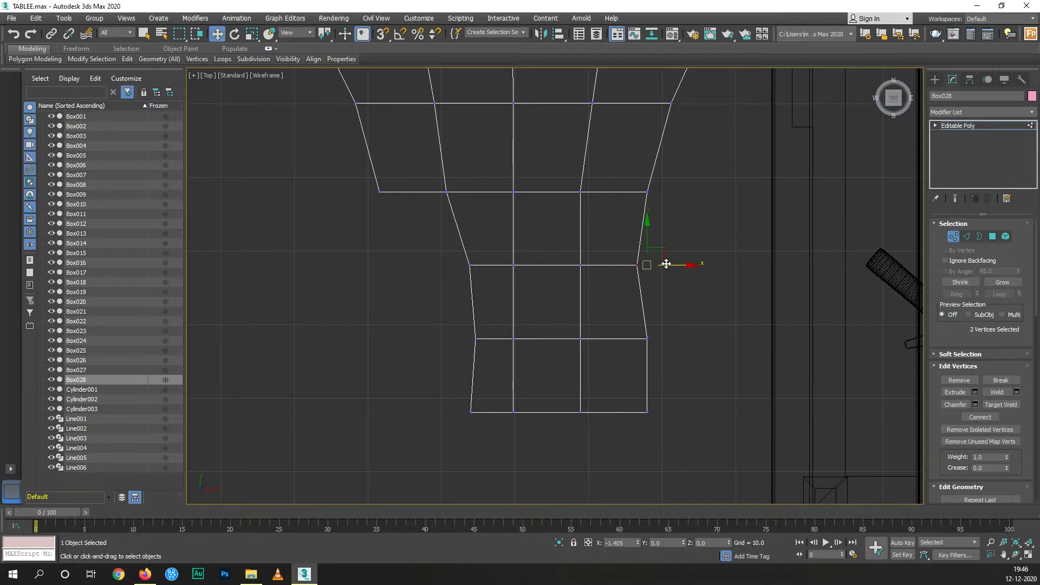
left_click_drag(610, 371, 611, 372)
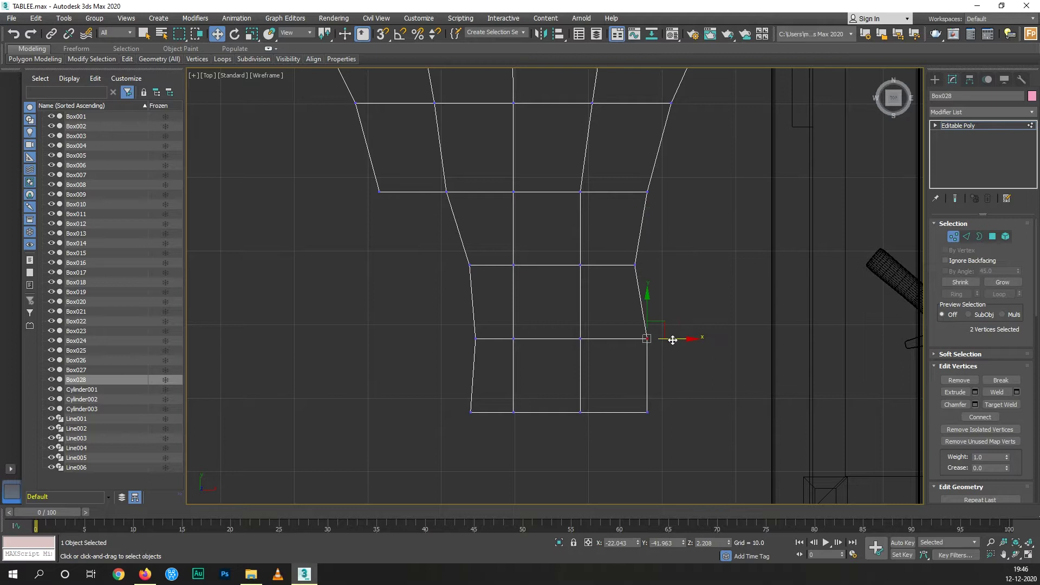
left_click_drag(672, 339, 656, 340)
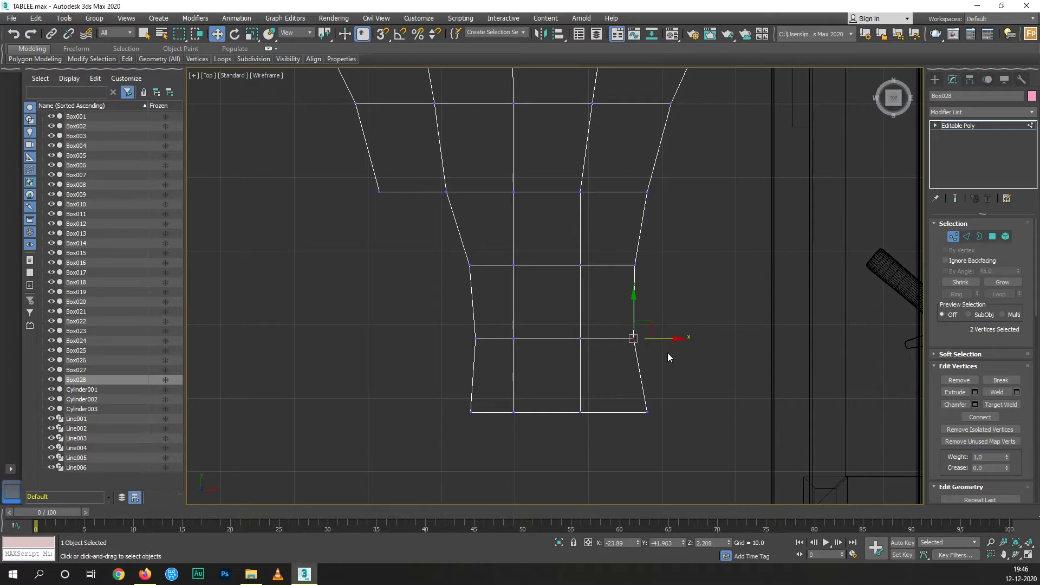
left_click_drag(625, 433, 666, 414)
left_click(470, 411)
left_click_drag(495, 413, 489, 412)
- Adjust the head's top-right and top-left corner vertices, flaring the corners outward
scroll(534, 331, "down", 3)
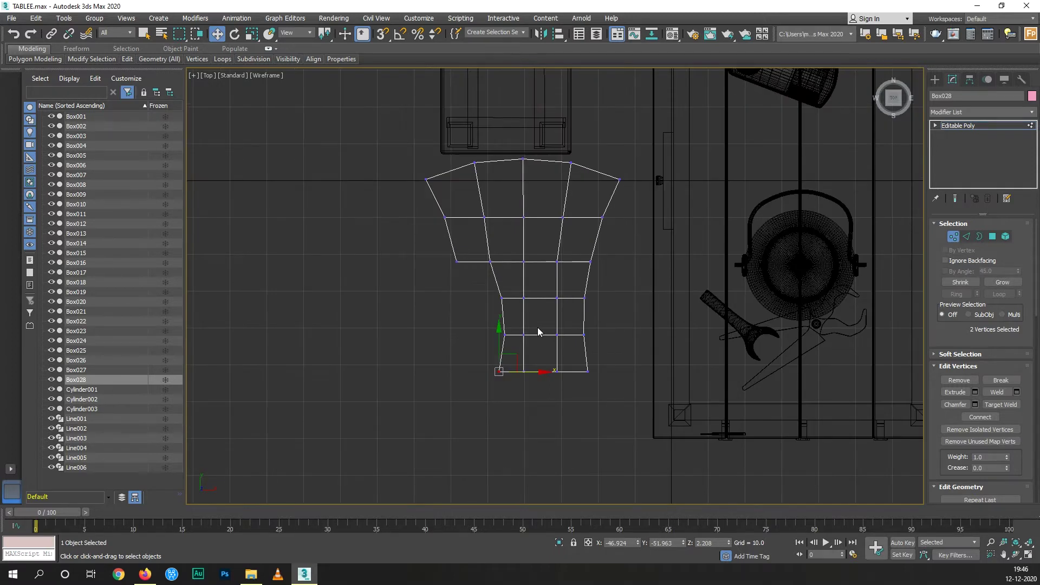
middle_click_drag(614, 200, 616, 230)
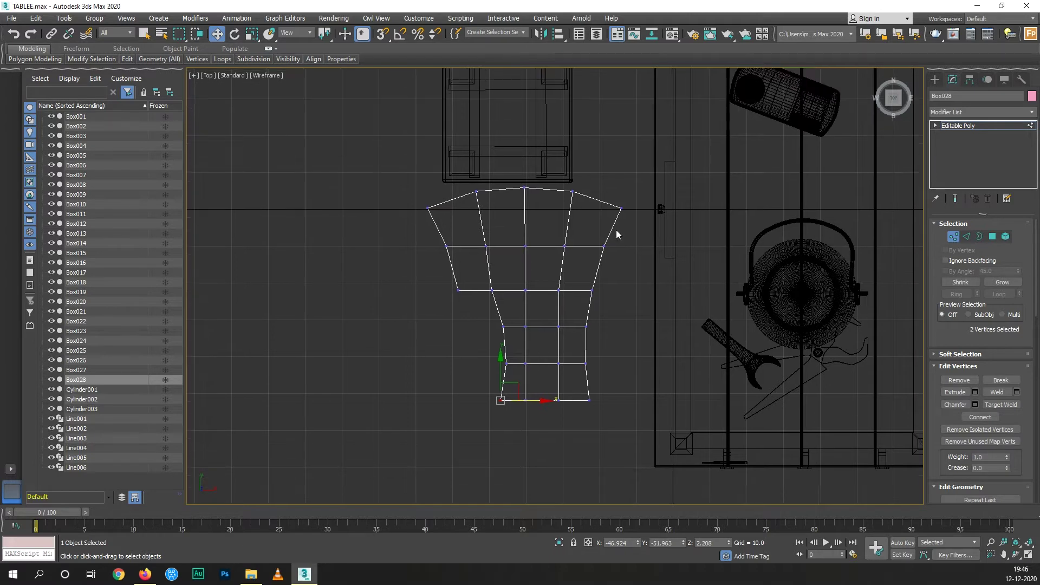
scroll(626, 212, "up", 3)
mouse_move(614, 198)
left_mouse_down()
mouse_move(621, 220)
mouse_move(654, 207)
left_mouse_up()
left_click_drag(364, 188, 316, 240)
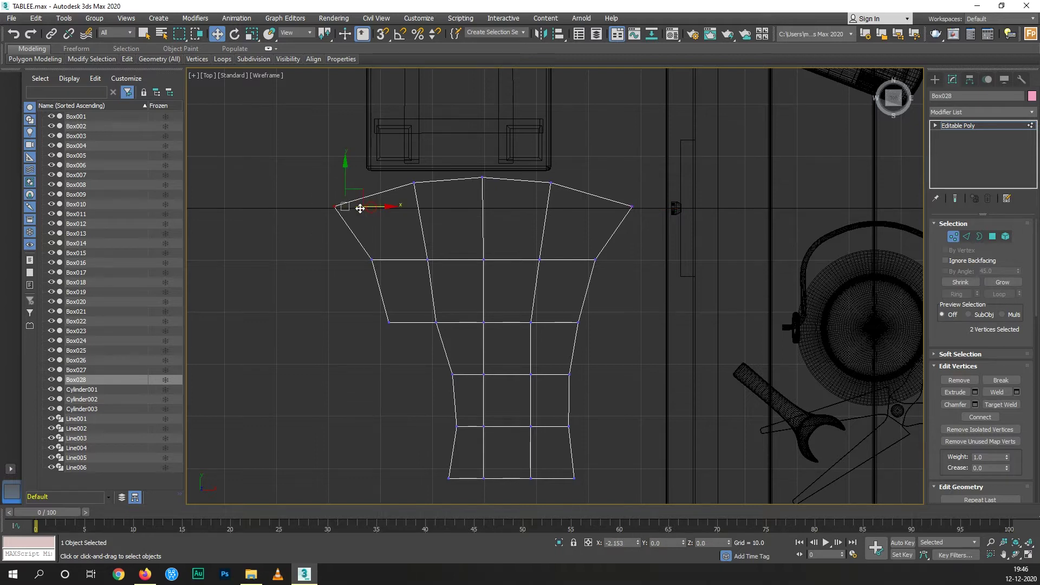
scroll(533, 232, "down", 3)
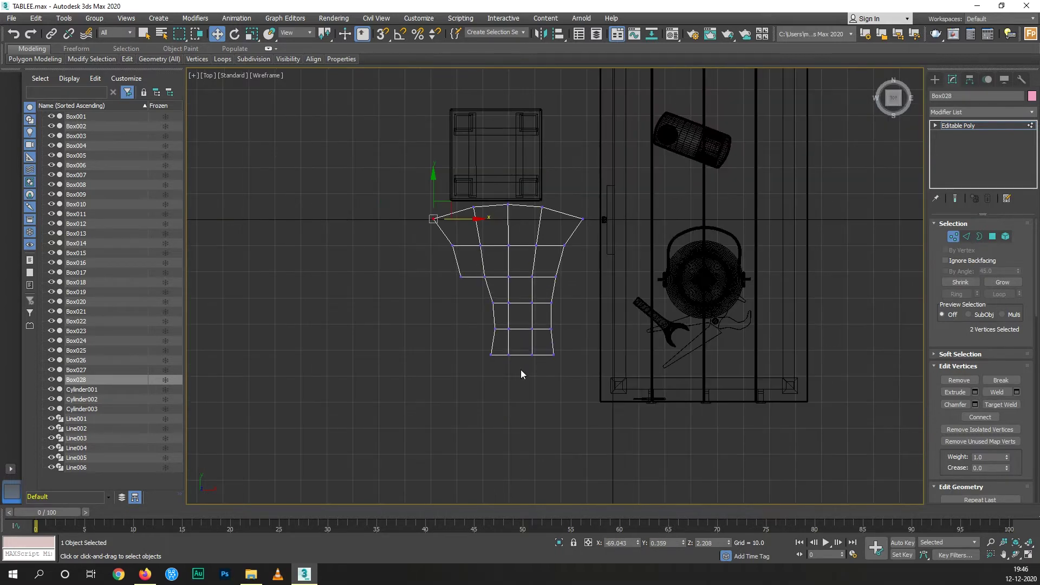
scroll(521, 369, "up", 3)
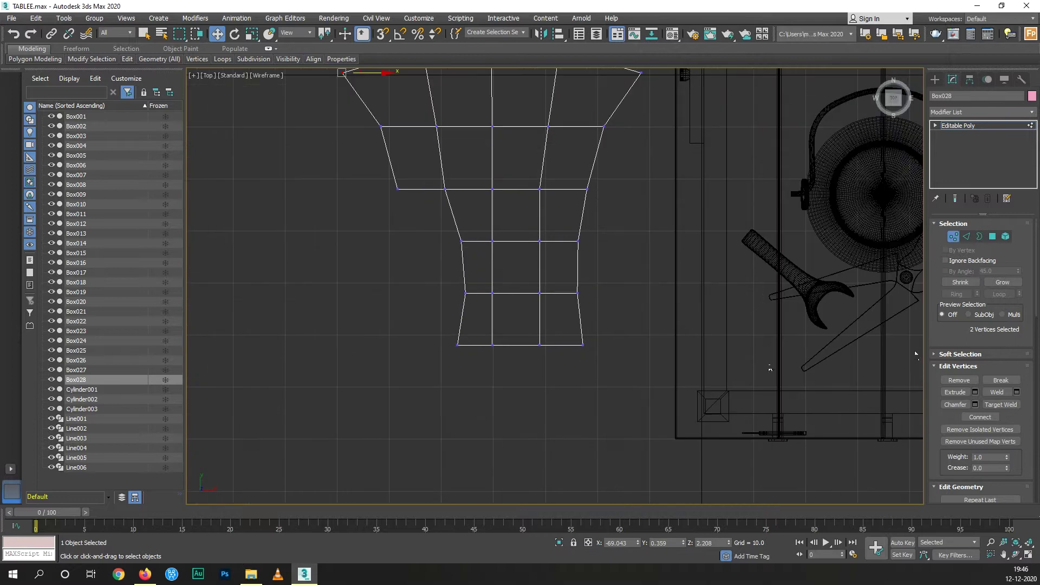
left_click(992, 236)
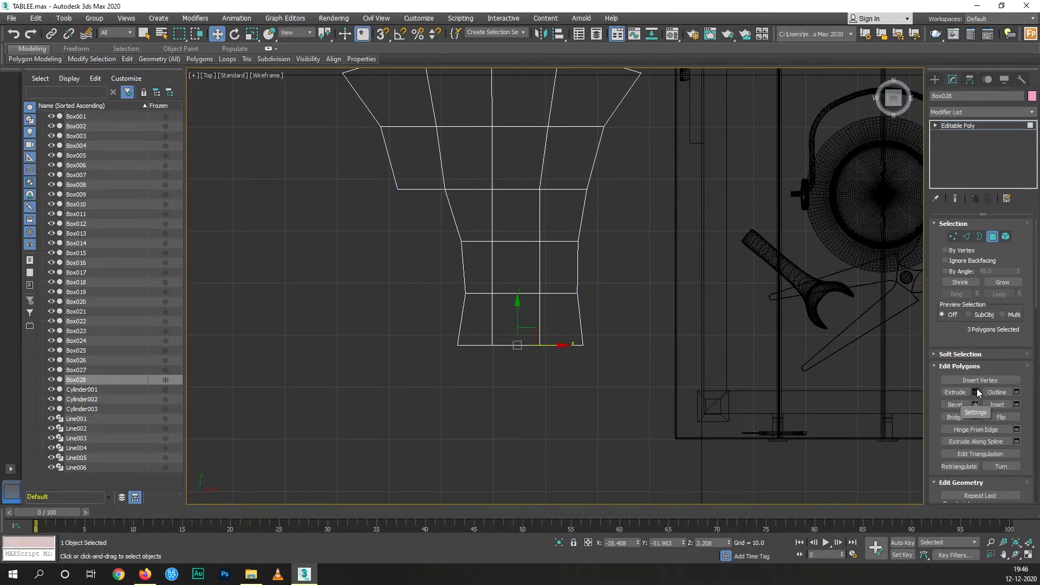
- Extrude the handle's bottom faces twice to add two new segments
left_click(975, 392)
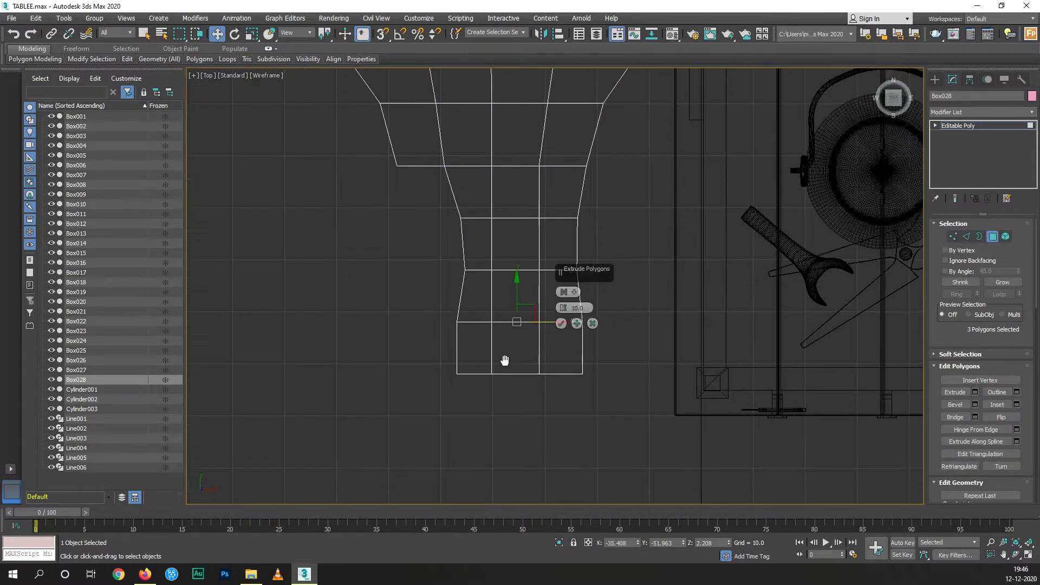
middle_click_drag(503, 359, 505, 315)
left_click(577, 323)
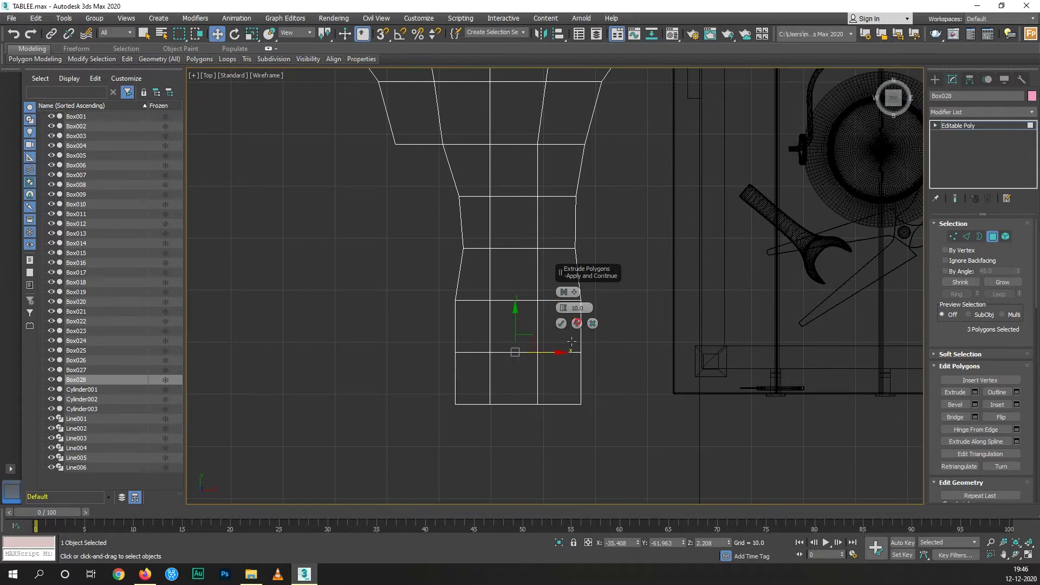
left_click(561, 323)
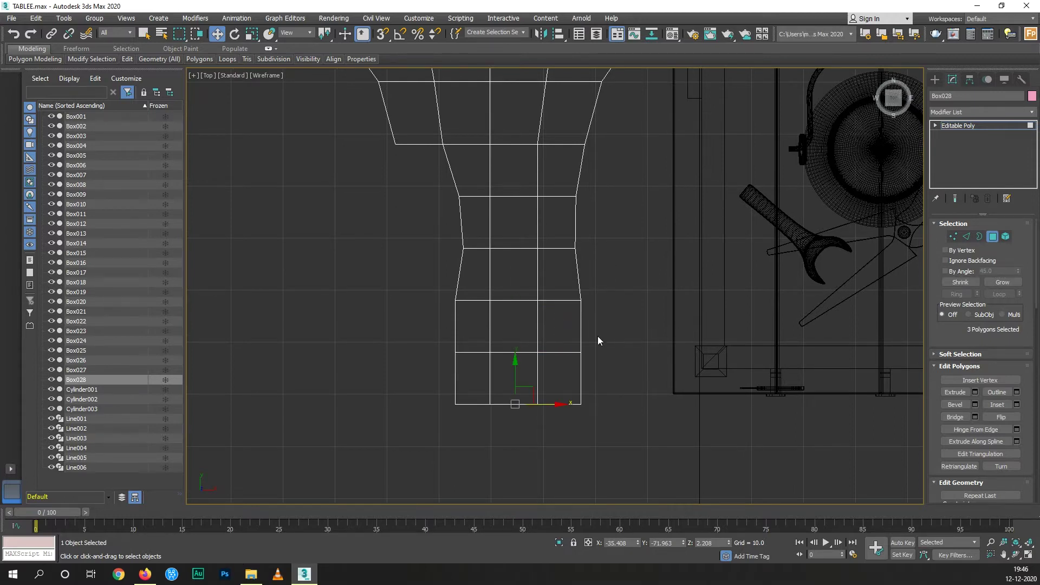
- Scale the new section's middle vertex row outward along X to about 126%
left_click(953, 237)
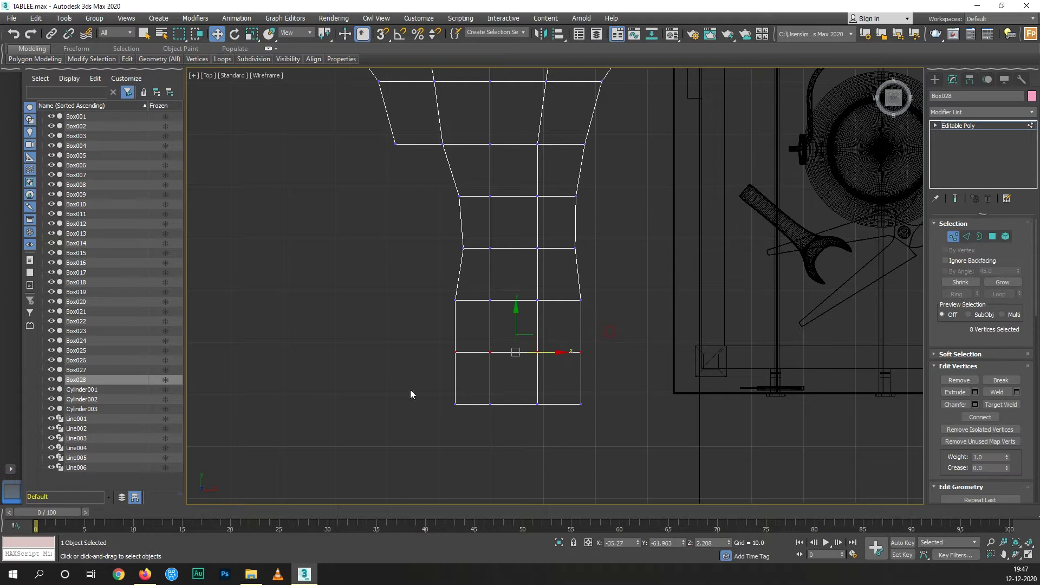
key("r")
left_click_drag(557, 352, 566, 350)
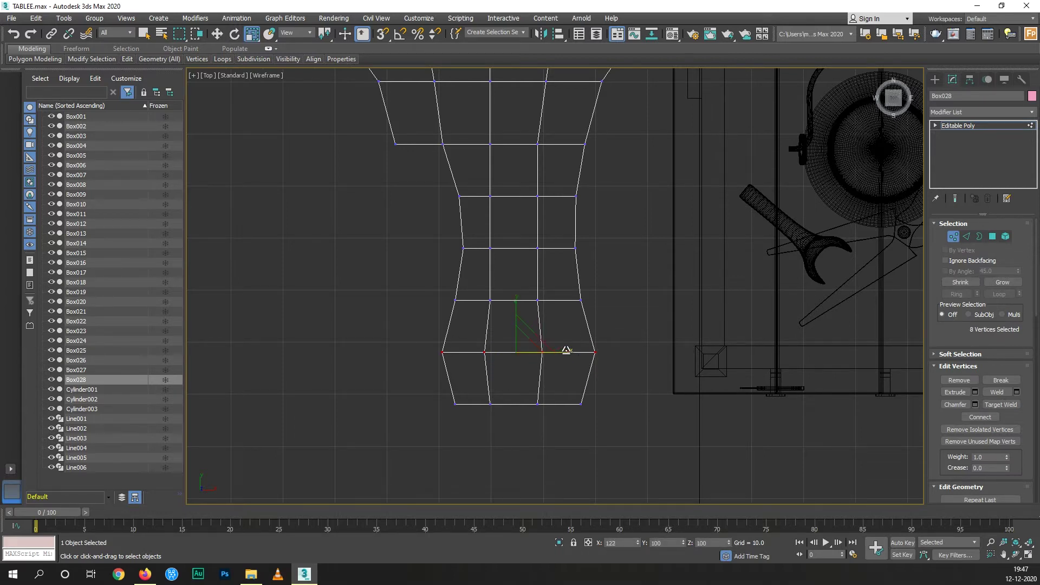
left_click_drag(566, 351, 567, 350)
left_click_drag(568, 349, 569, 349)
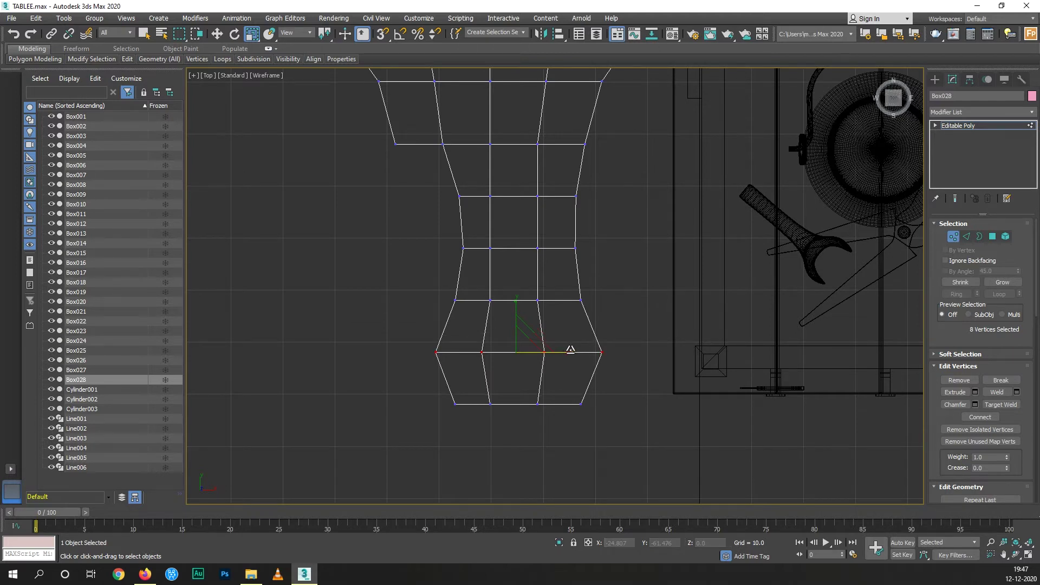
scroll(568, 350, "down", 3)
key("p")
mouse_move(548, 370)
middle_mouse_down("alt")
mouse_move(628, 330)
mouse_move(520, 359)
mouse_move(564, 348)
mouse_move(571, 362)
mouse_move(646, 362)
mouse_move(691, 351)
middle_mouse_up("alt")
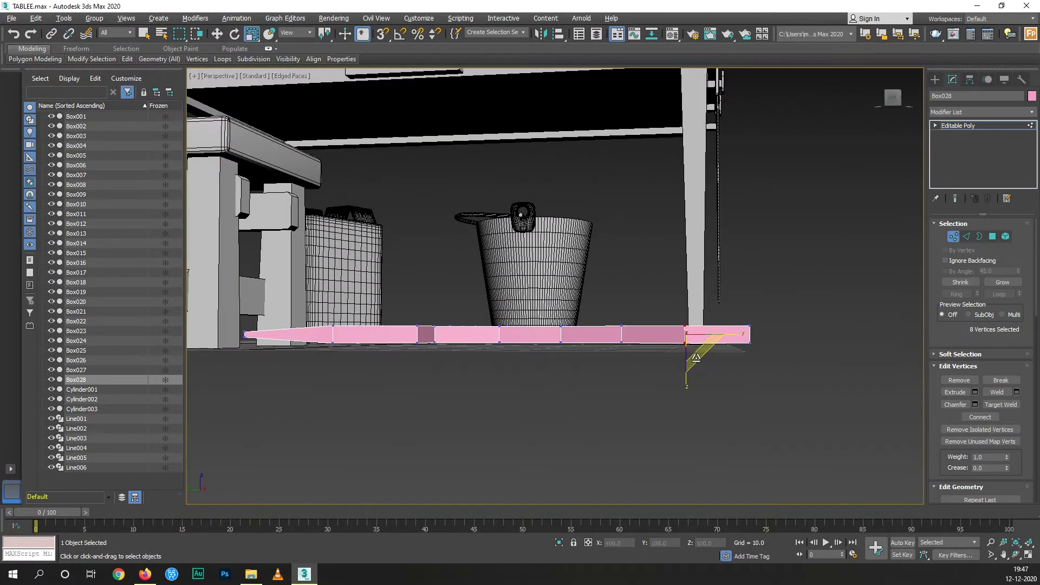
- Isolate the axe mesh and inspect it from the front, left and perspective views
scroll(705, 339, "up", 2)
key("f")
scroll(687, 343, "down", 3)
left_click(562, 543)
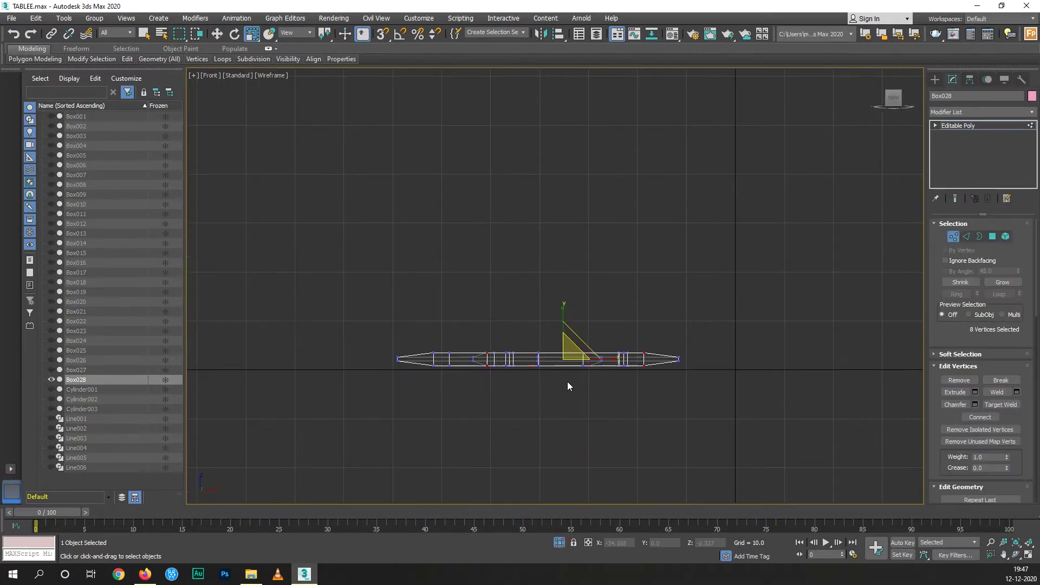
key("l")
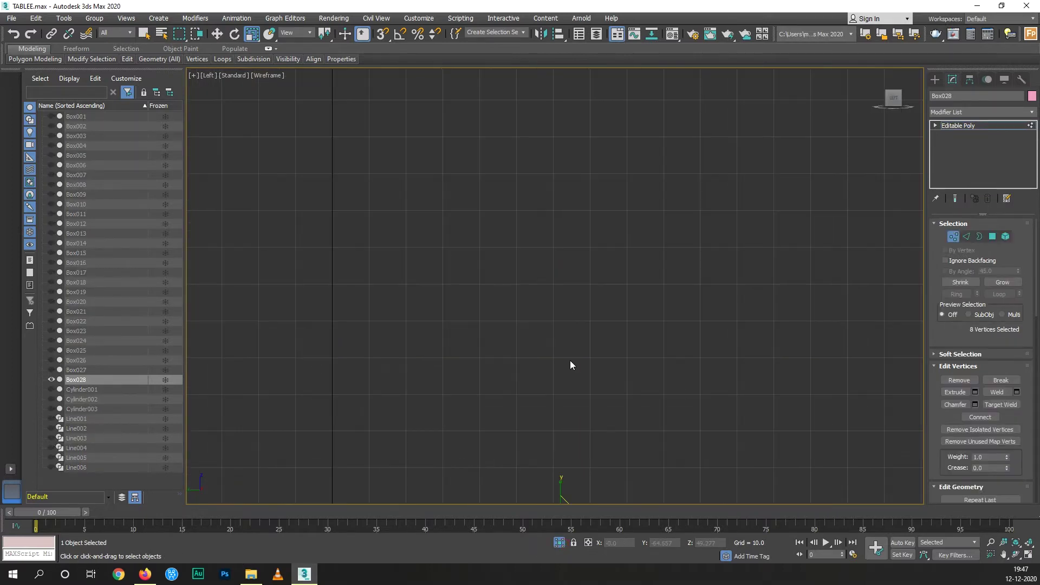
middle_click_drag(602, 398, 592, 407, "alt")
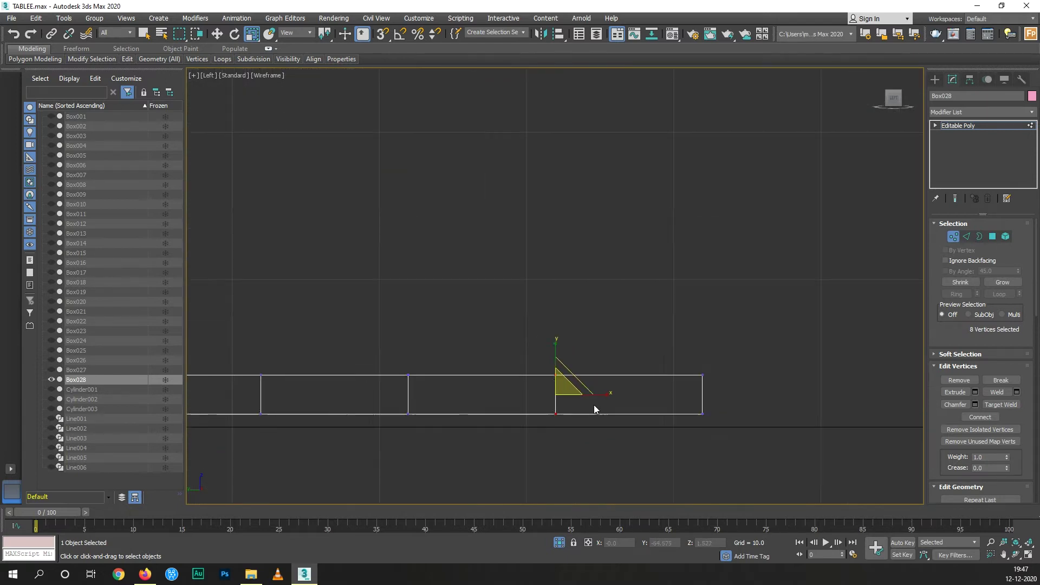
key("p")
middle_click_drag(672, 368, 649, 394, "alt")
key("l")
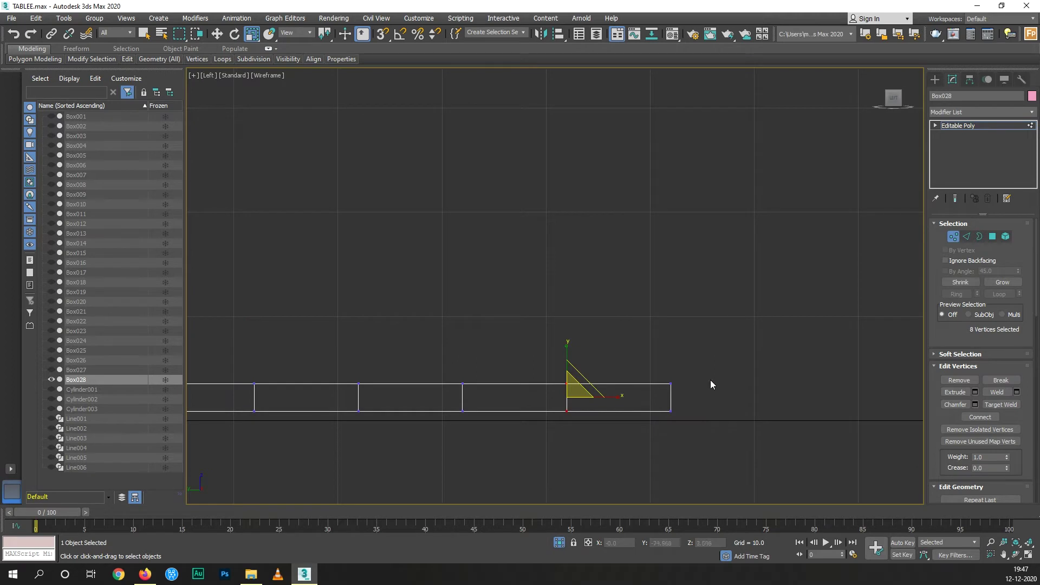
- Raise the end section's top vertices and lower its bottom vertices to taper the head
left_click(718, 375)
left_click_drag(449, 392, 457, 410)
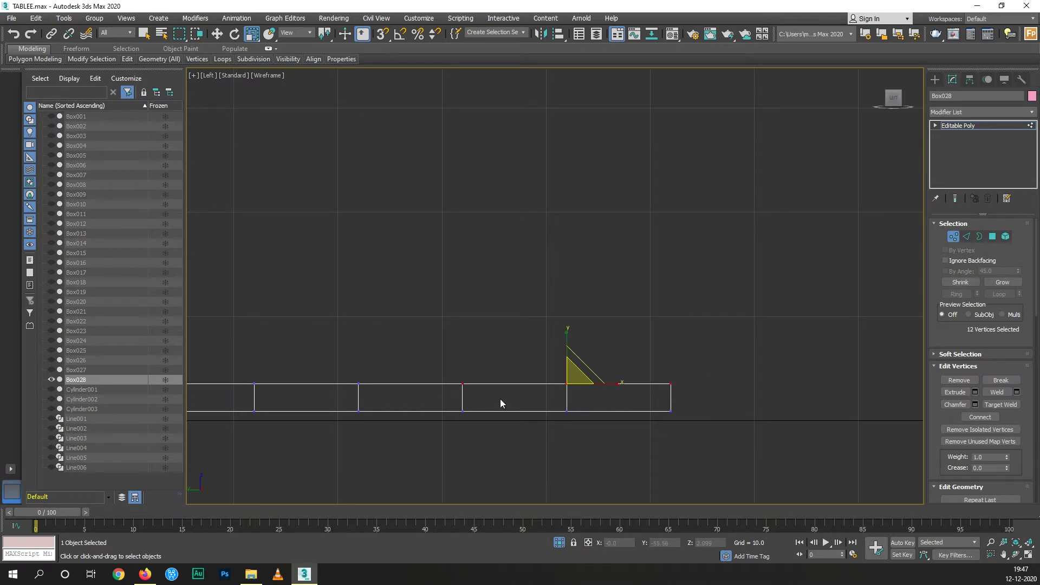
key("w")
left_click_drag(563, 361, 564, 345)
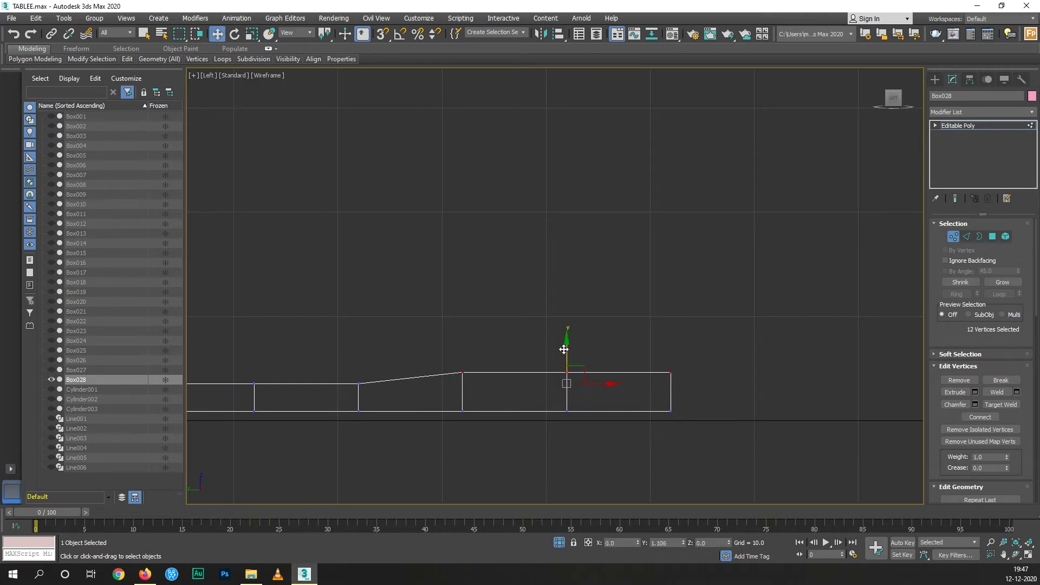
left_click_drag(423, 431, 424, 430)
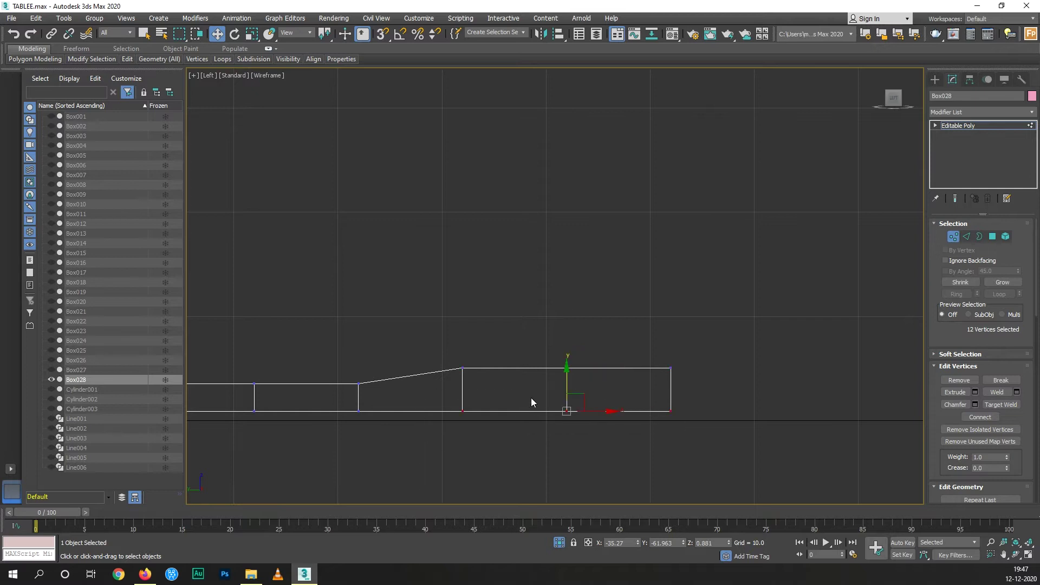
mouse_move(567, 385)
left_mouse_down()
mouse_move(562, 405)
mouse_move(563, 394)
left_mouse_up()
scroll(588, 404, "down", 2)
scroll(571, 401, "up", 2)
- Scale the head's top and bottom vertices taller along Y
left_click_drag(442, 457, 463, 447)
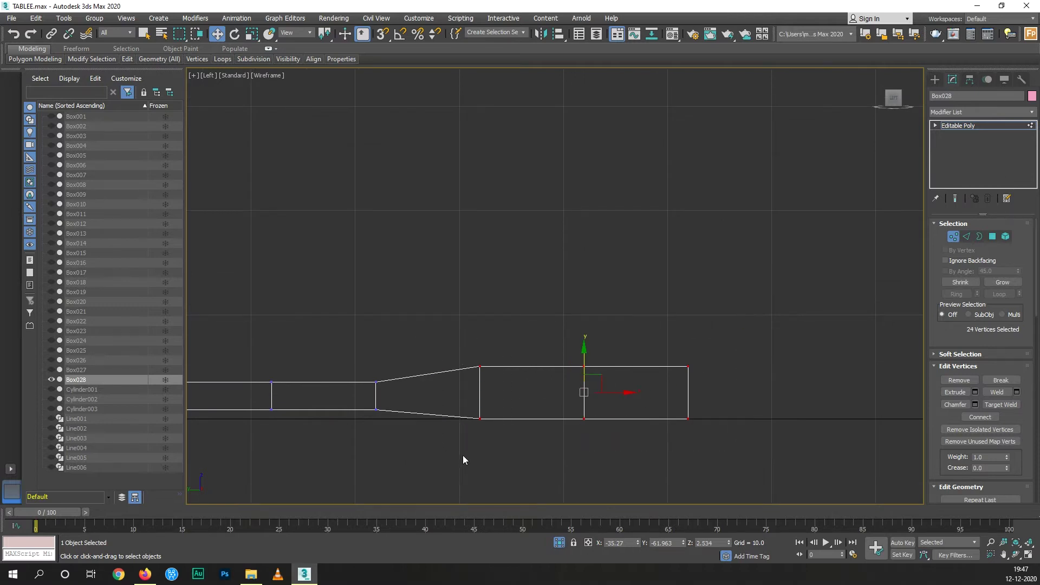
key("t")
key("l")
key("r")
left_click_drag(581, 355, 583, 321)
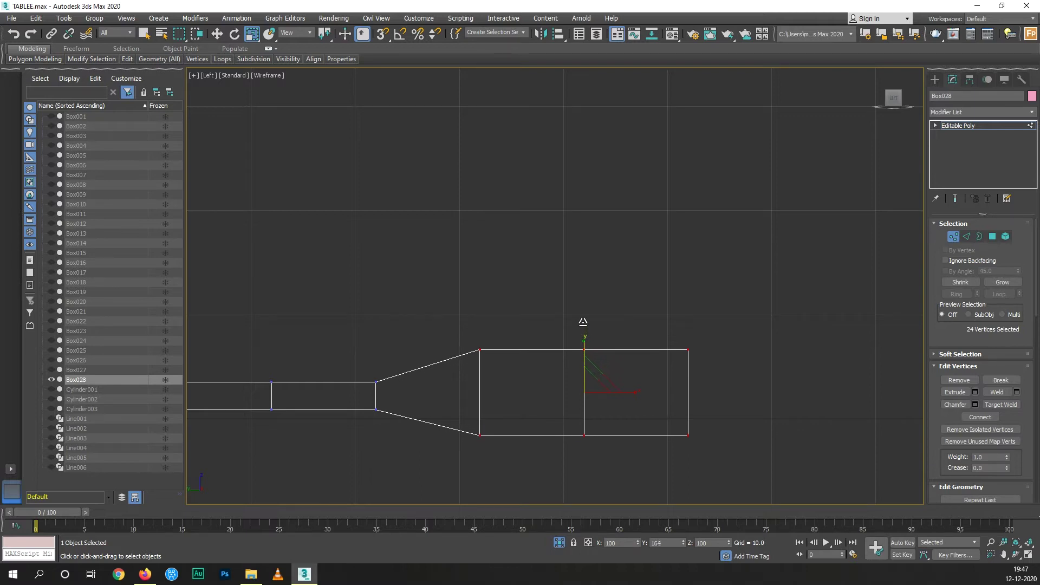
key("w")
scroll(583, 389, "down", 2)
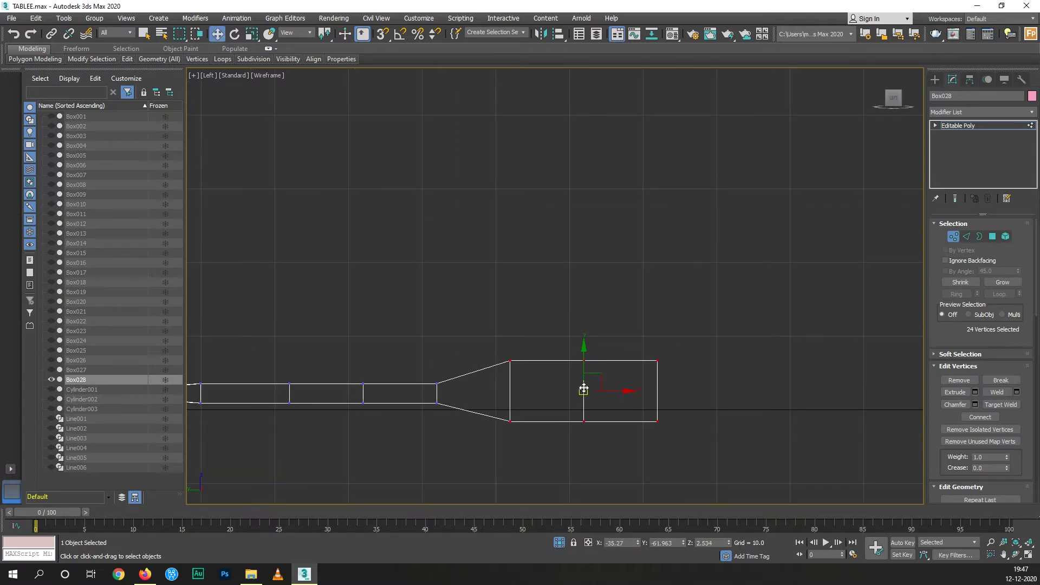
key("p")
mouse_move(622, 399)
middle_mouse_down("alt")
mouse_move(572, 424)
mouse_move(615, 431)
mouse_move(626, 407)
mouse_move(593, 413)
mouse_move(531, 463)
middle_mouse_up("alt")
- Scale the selected head vertices along Z to about 124%
left_click_drag(635, 334, 605, 346)
mouse_move(602, 385)
middle_mouse_down("alt")
mouse_move(651, 261)
mouse_move(668, 268)
middle_mouse_up("alt")
left_click(708, 389, "ctrl")
middle_click_drag(639, 370, 642, 444, "alt")
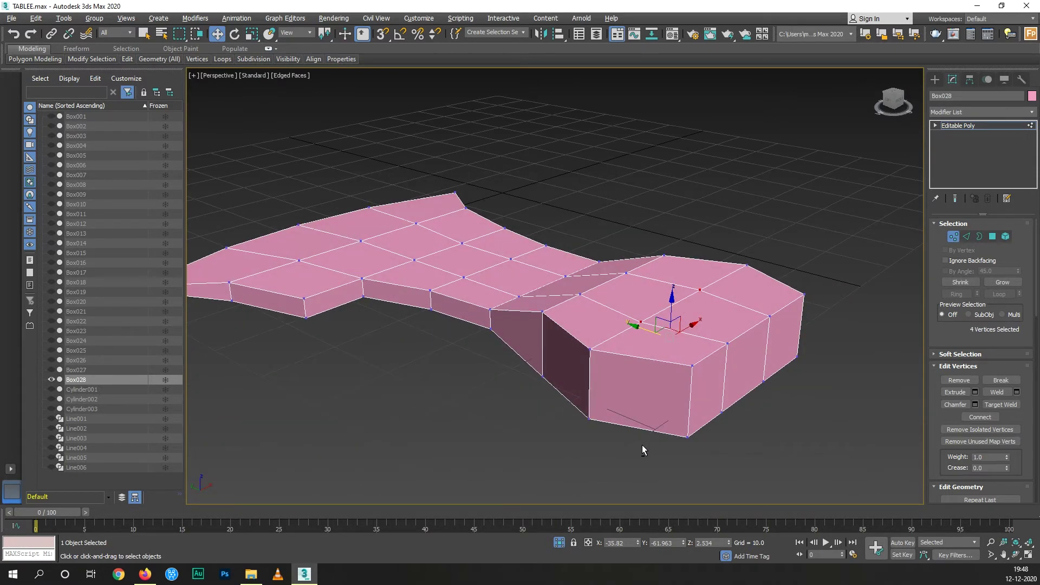
key("r")
left_click_drag(665, 305, 669, 291)
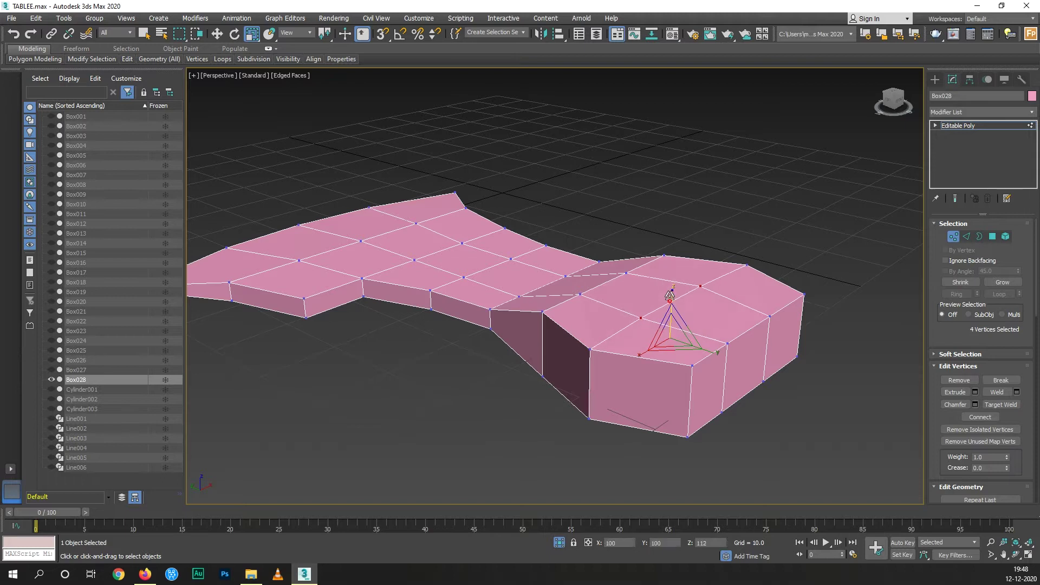
mouse_move(669, 291)
middle_mouse_down("alt")
mouse_move(634, 396)
mouse_move(525, 356)
mouse_move(713, 355)
mouse_move(665, 372)
mouse_move(687, 382)
mouse_move(652, 363)
mouse_move(599, 366)
mouse_move(716, 359)
mouse_move(680, 363)
mouse_move(691, 353)
middle_mouse_up("alt")
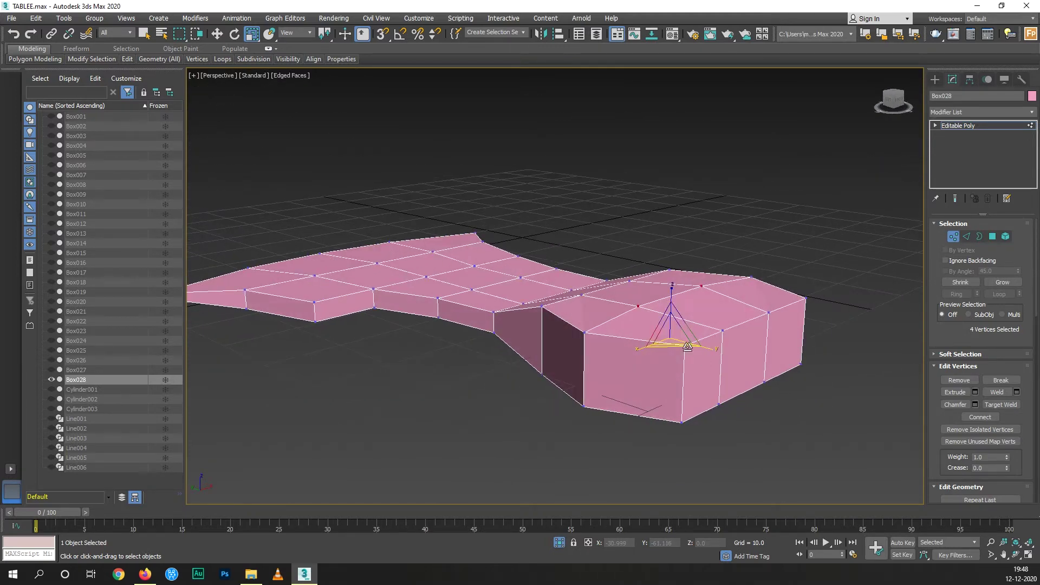
- Pull the head's three corner vertices inward along Z to about 76%
left_click(807, 297)
left_click(800, 364, "ctrl")
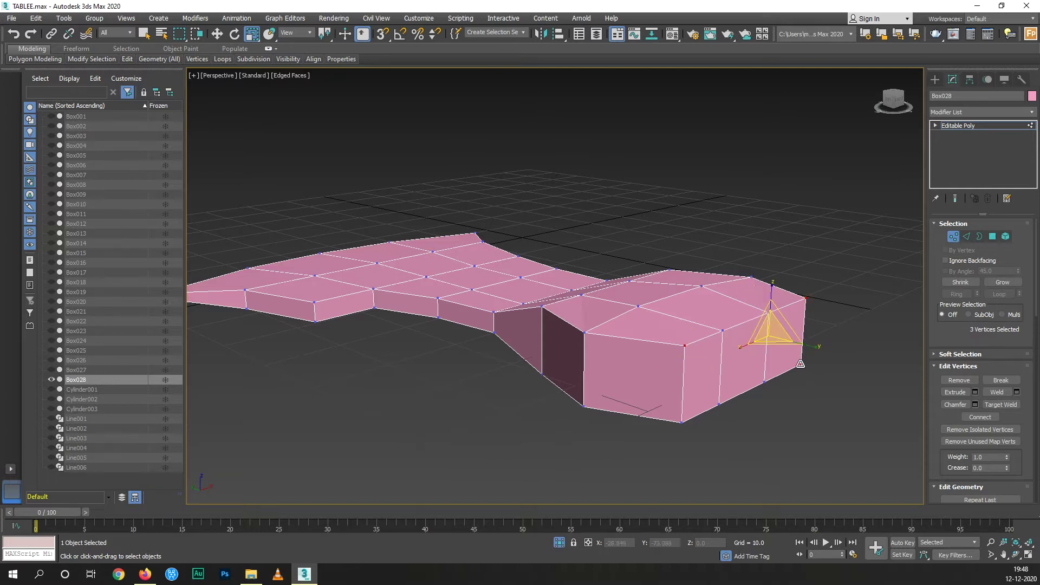
left_click(680, 421, "ctrl")
left_click_drag(751, 315, 749, 326)
mouse_move(731, 389)
middle_mouse_down()
mouse_move(593, 394)
mouse_move(687, 433)
mouse_move(710, 391)
mouse_move(727, 393)
middle_mouse_up()
- Select four side faces of the head at polygon level
left_click(993, 239)
left_click(702, 352)
left_click(594, 392)
left_click(540, 372, "ctrl")
mouse_move(540, 372)
middle_mouse_down("alt")
mouse_move(520, 374)
mouse_move(596, 427)
middle_mouse_up("alt")
left_click(596, 428, "ctrl")
left_click(671, 415, "ctrl")
mouse_move(671, 414)
middle_mouse_down("alt")
mouse_move(552, 385)
mouse_move(721, 398)
middle_mouse_up("alt")
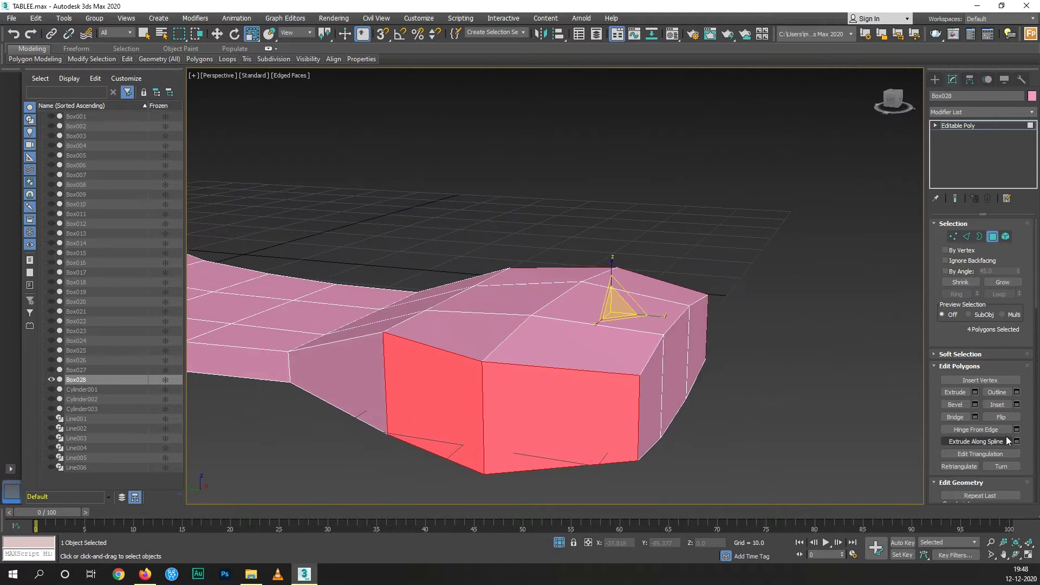
- Inset the selected head faces by 0.512
left_click(1016, 404)
left_click_drag(564, 308, 564, 310)
left_click(561, 323)
- Bridge the inset faces to tunnel an opening through the head
left_click(973, 415)
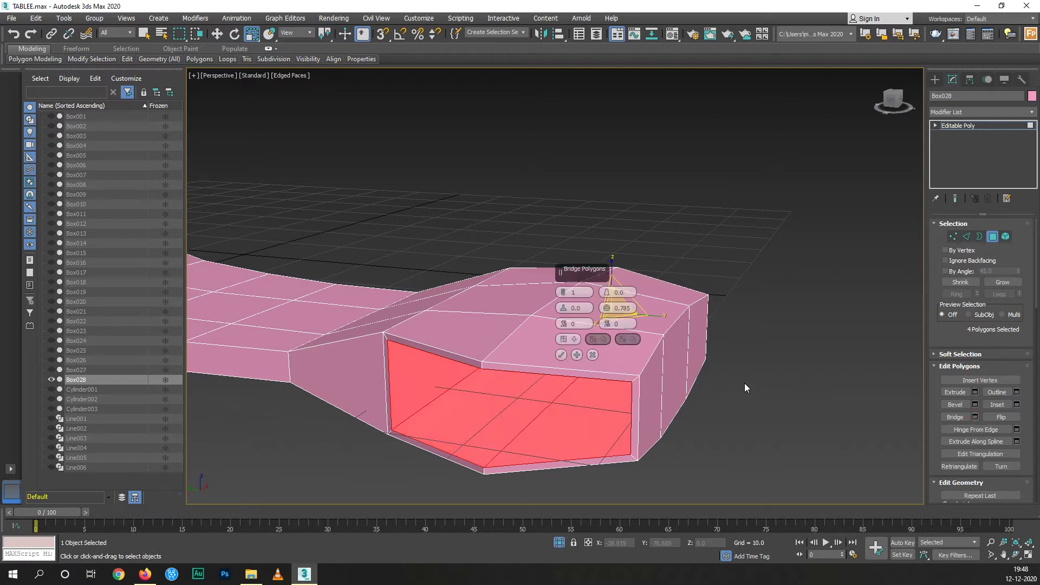
left_click(562, 355)
mouse_move(564, 408)
middle_mouse_down("alt")
mouse_move(587, 390)
mouse_move(544, 414)
mouse_move(594, 379)
middle_mouse_up("alt")
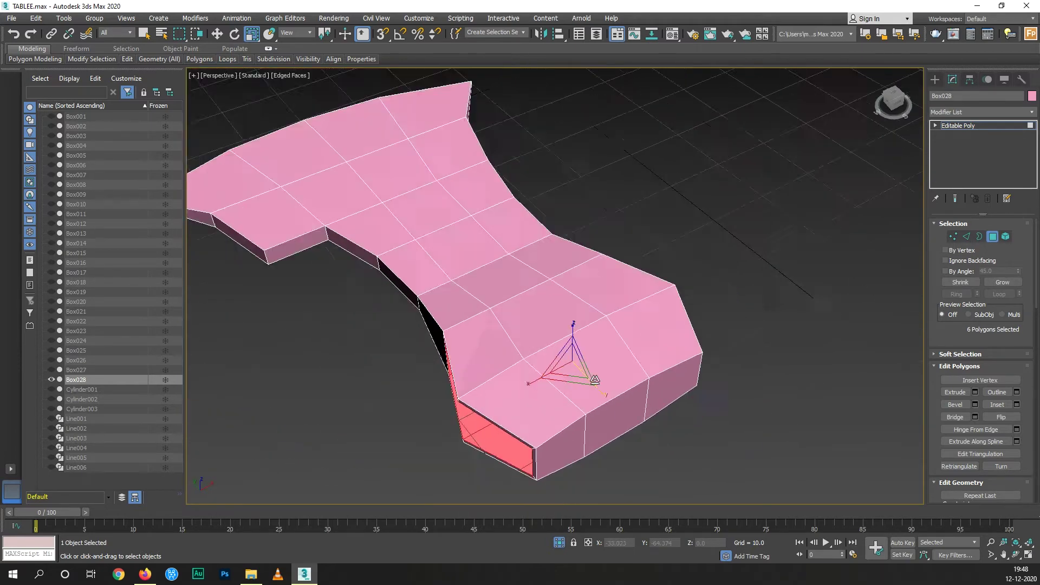
scroll(542, 385, "down", 5)
mouse_move(495, 389)
middle_mouse_down("alt")
mouse_move(517, 373)
mouse_move(507, 382)
middle_mouse_up("alt")
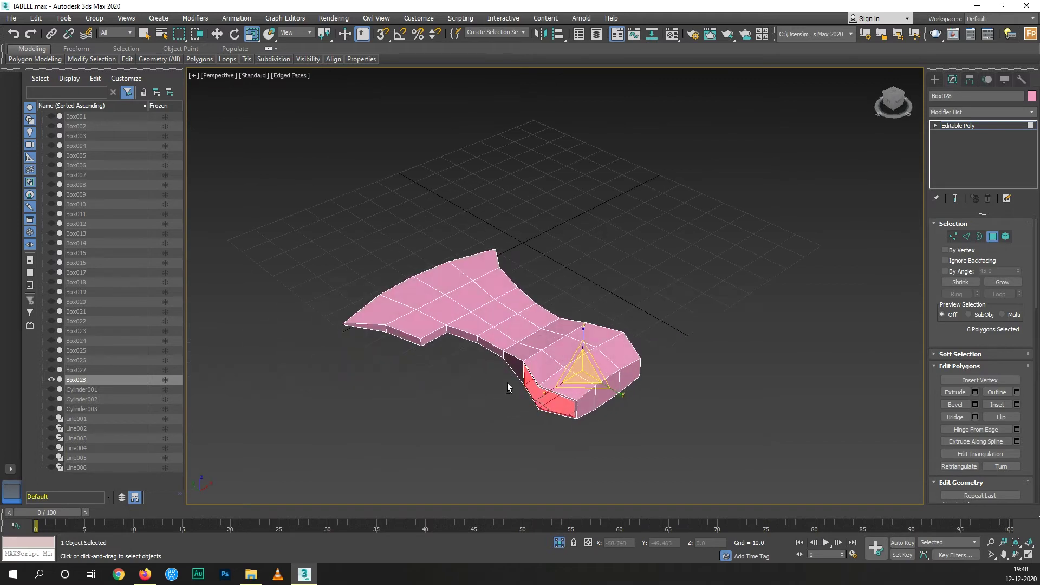
left_click(977, 125)
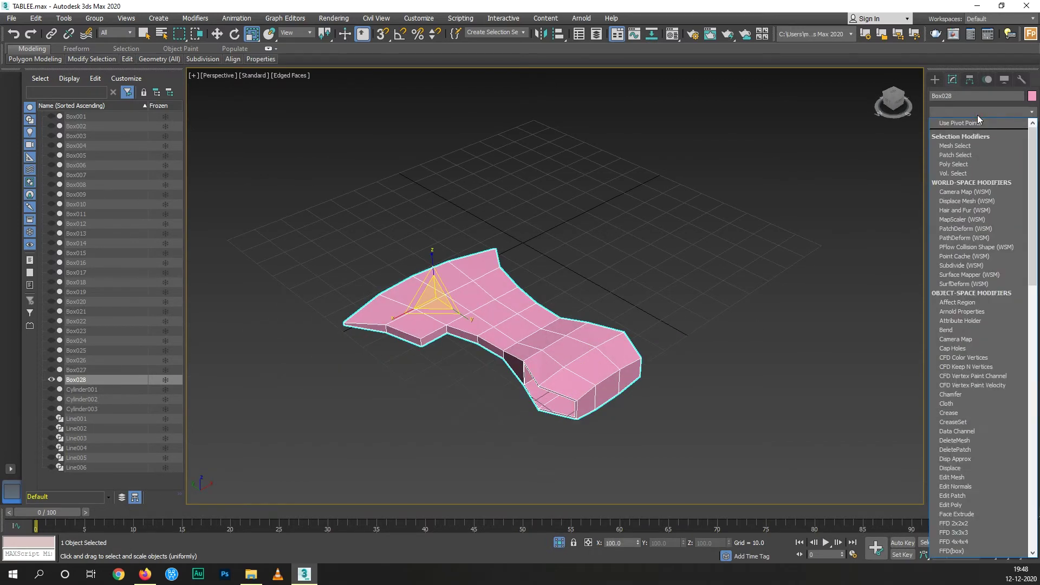
- Add a TurboSmooth modifier to Box028 with Iterations set to 2
scroll(969, 271, "down", 10)
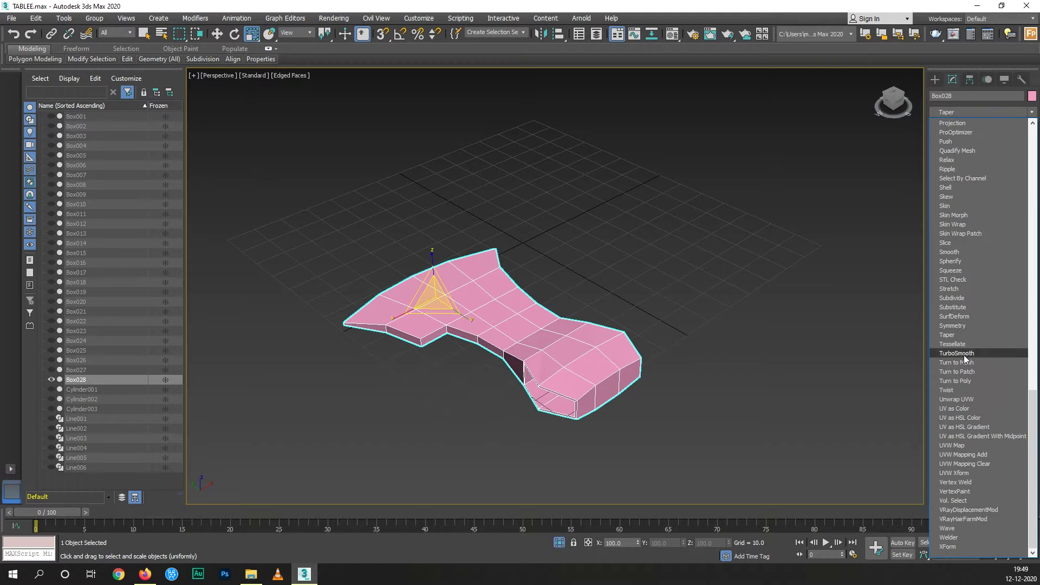
left_click(949, 357)
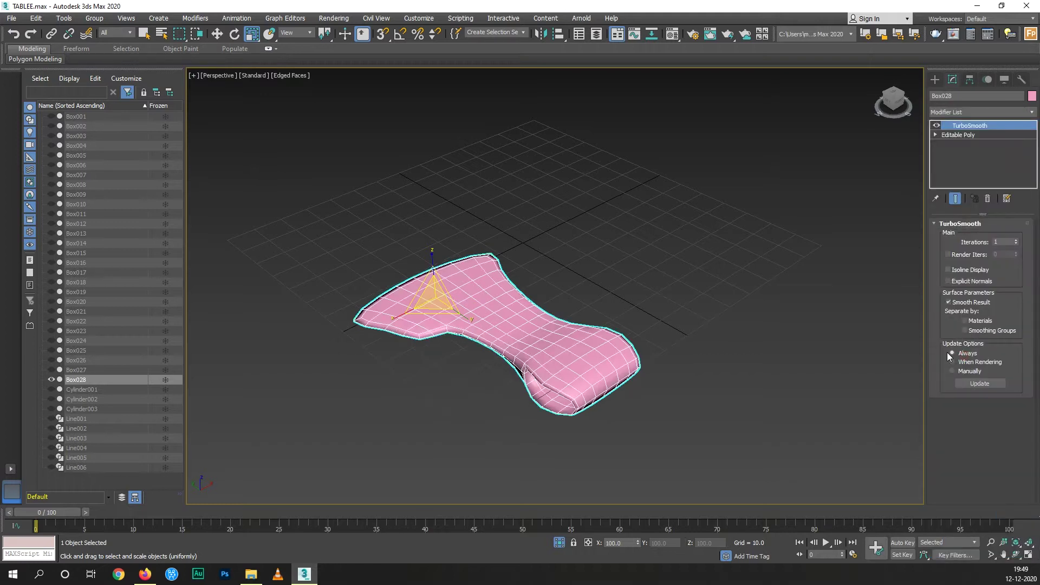
left_click(1017, 241)
scroll(583, 413, "up", 3)
scroll(548, 413, "up", 3)
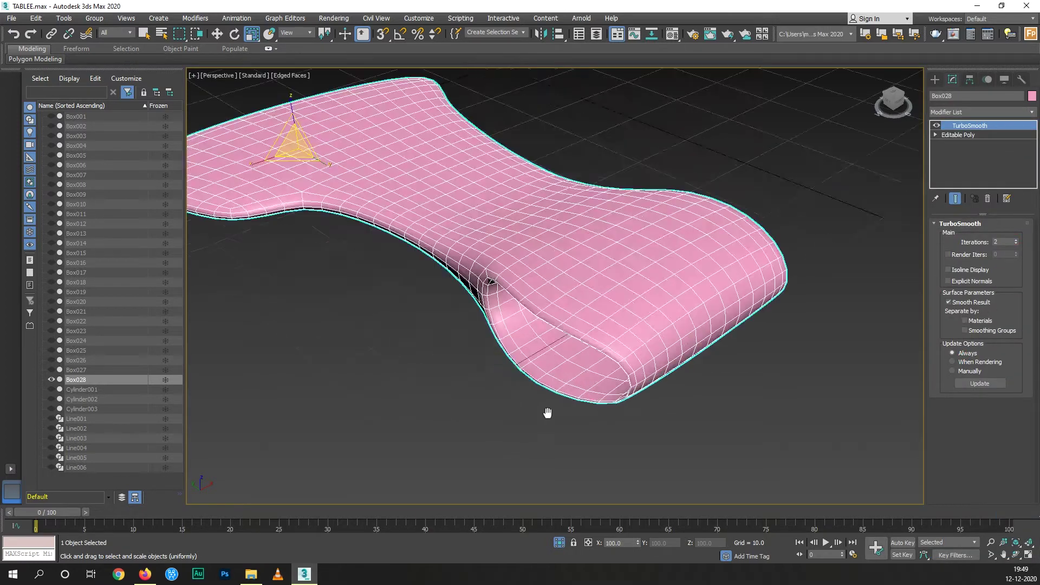
middle_click_drag(547, 413, 586, 383, "alt")
scroll(727, 235, "up", 2)
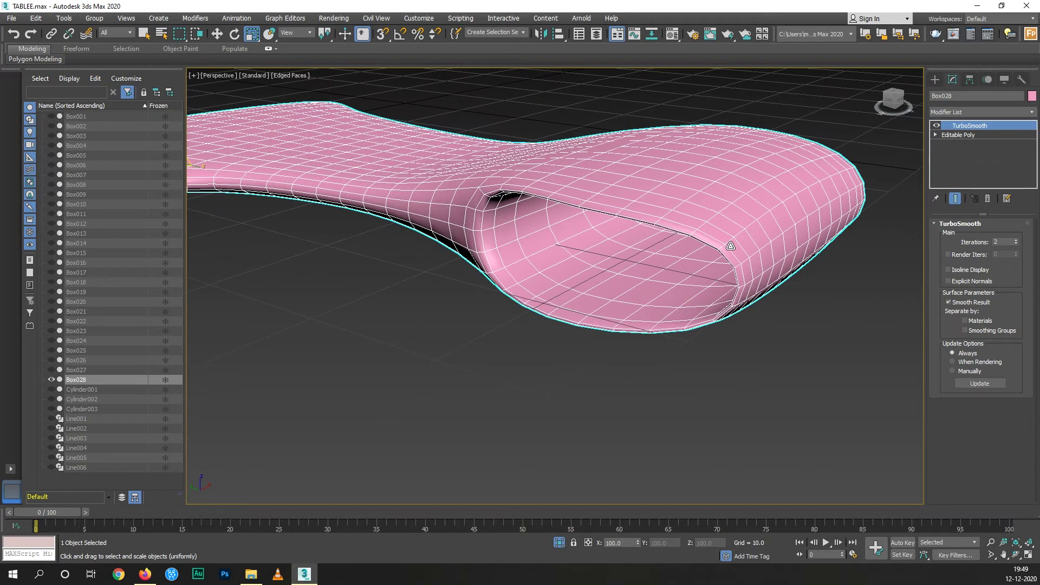
- Return to Editable Poly and select the edge ring around the head opening
left_click(983, 136)
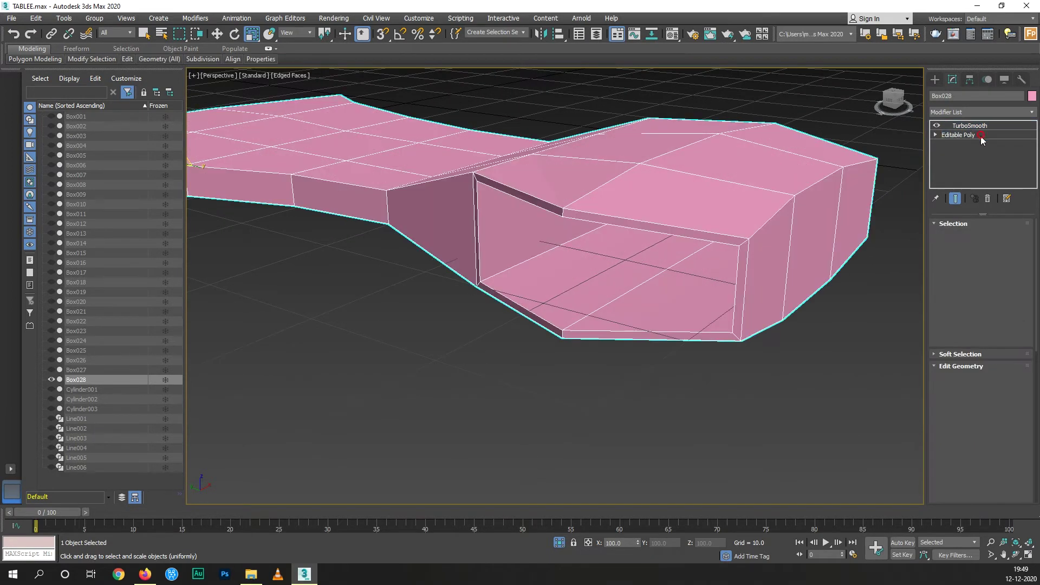
scroll(722, 299, "up", 2)
middle_click_drag(722, 300, 720, 317)
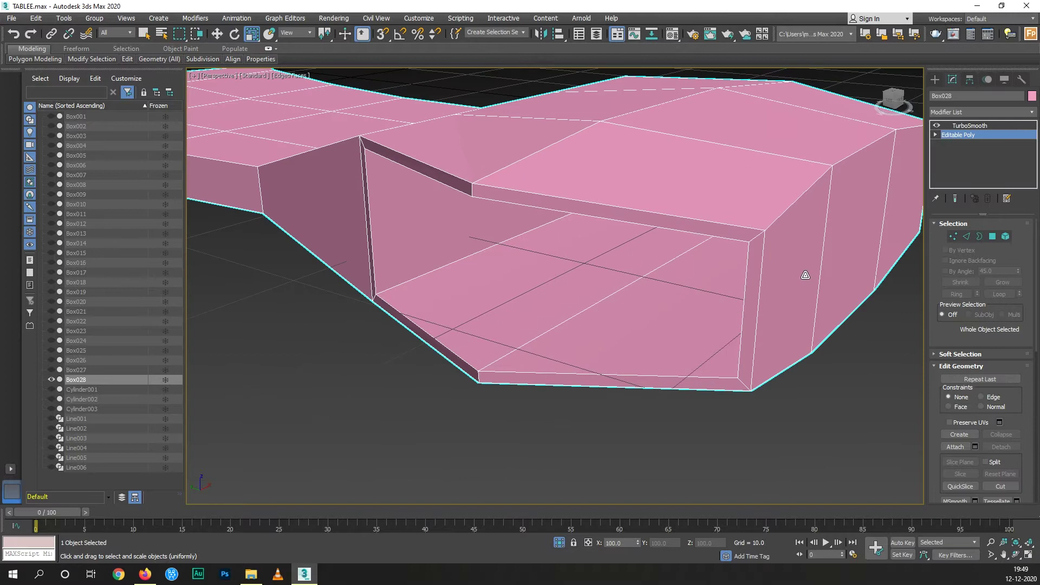
left_click(967, 236)
left_click(759, 236)
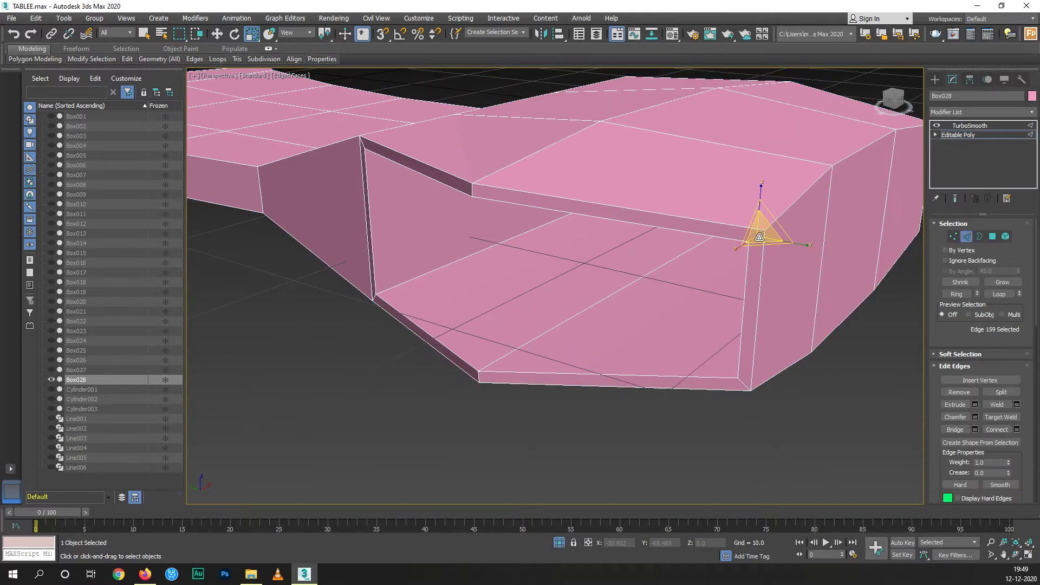
scroll(612, 290, "down", 5)
middle_click_drag(613, 290, 552, 260, "alt")
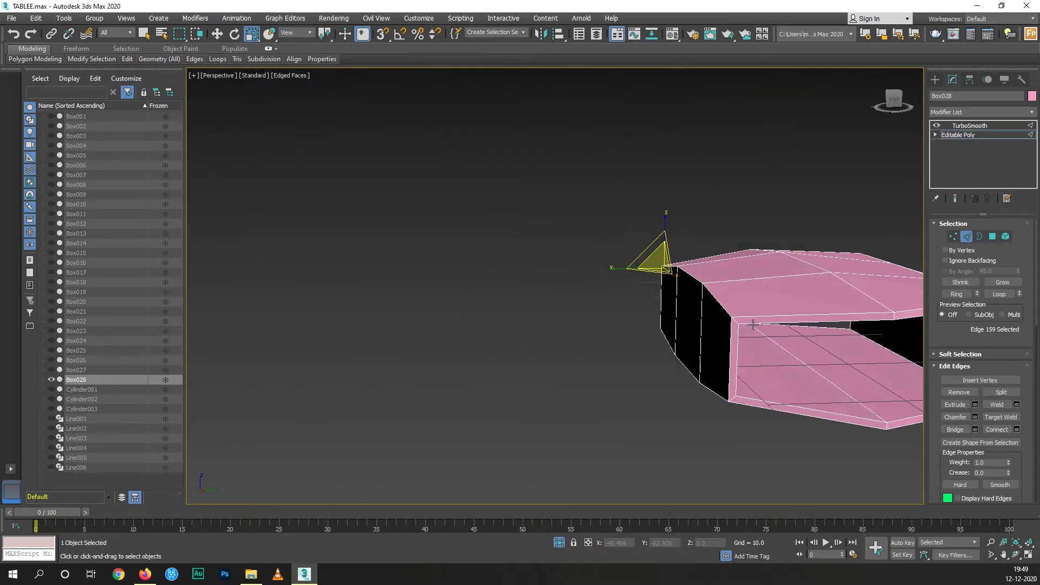
left_click(734, 322, "ctrl")
mouse_move(611, 341)
middle_mouse_down("alt")
mouse_move(781, 346)
mouse_move(635, 339)
middle_mouse_up("alt")
scroll(635, 339, "up", 3)
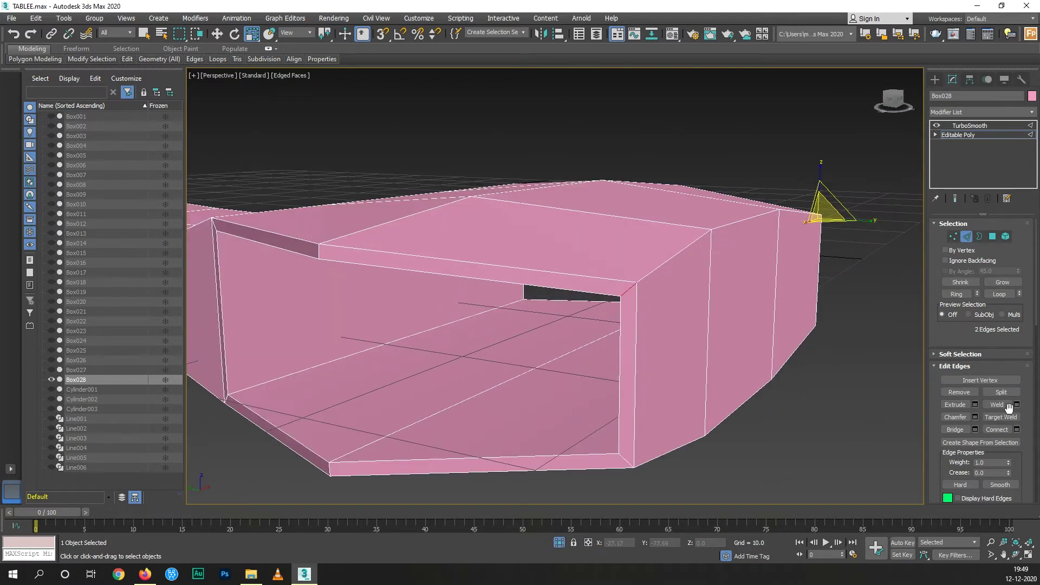
left_click(956, 294)
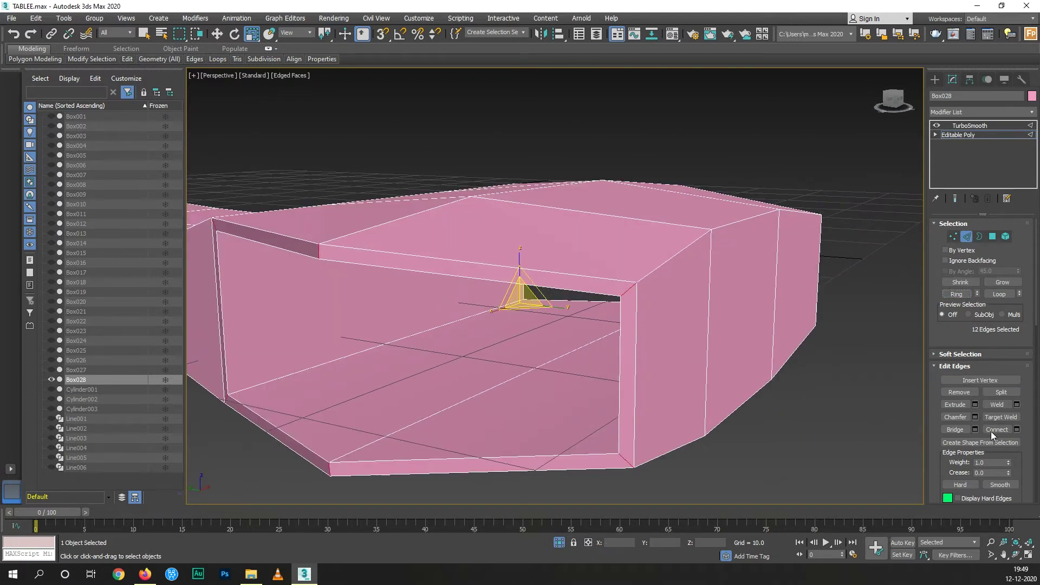
- Connect the edge ring with 2 new edges pinched to 62
left_click(1017, 429)
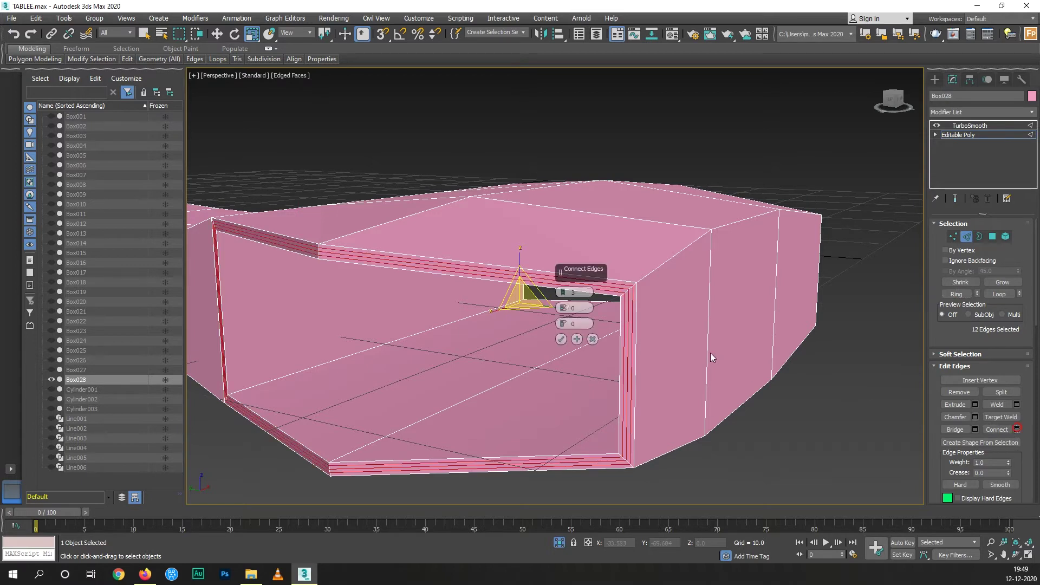
left_click(565, 296)
mouse_move(564, 308)
left_mouse_down()
mouse_move(568, 222)
mouse_move(660, 205)
left_mouse_up()
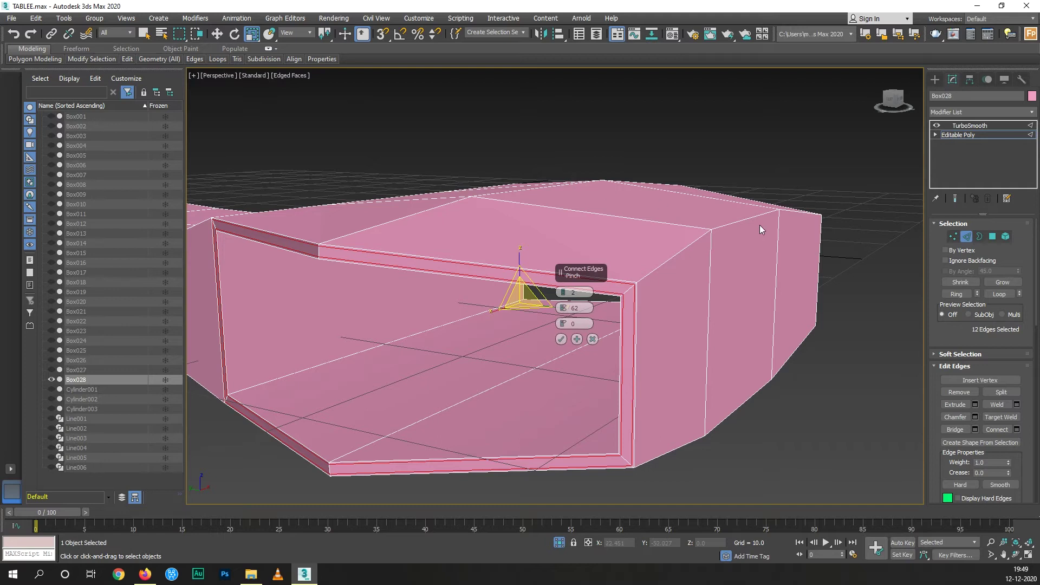
left_click(955, 198)
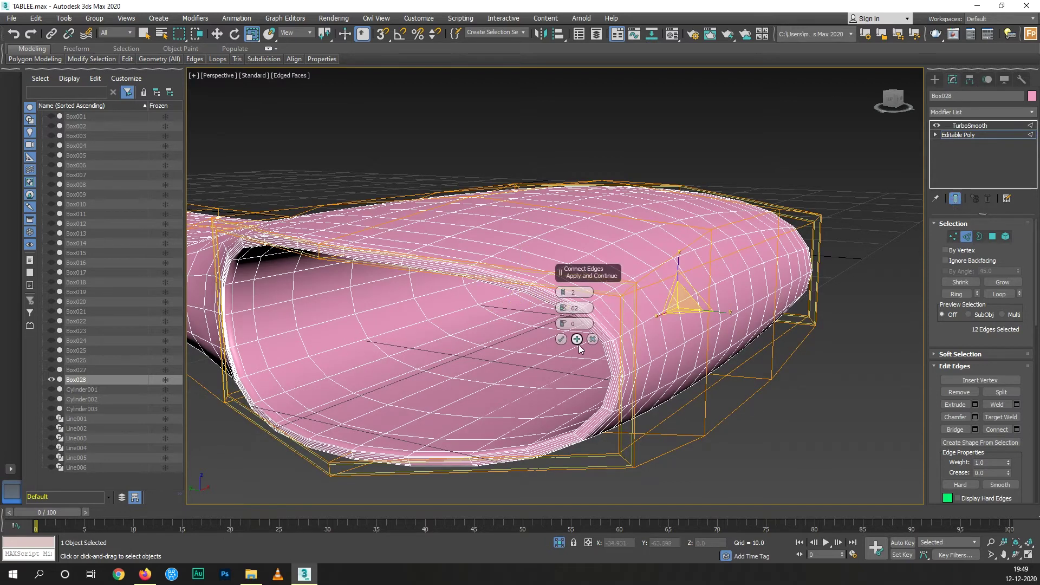
left_click(560, 339)
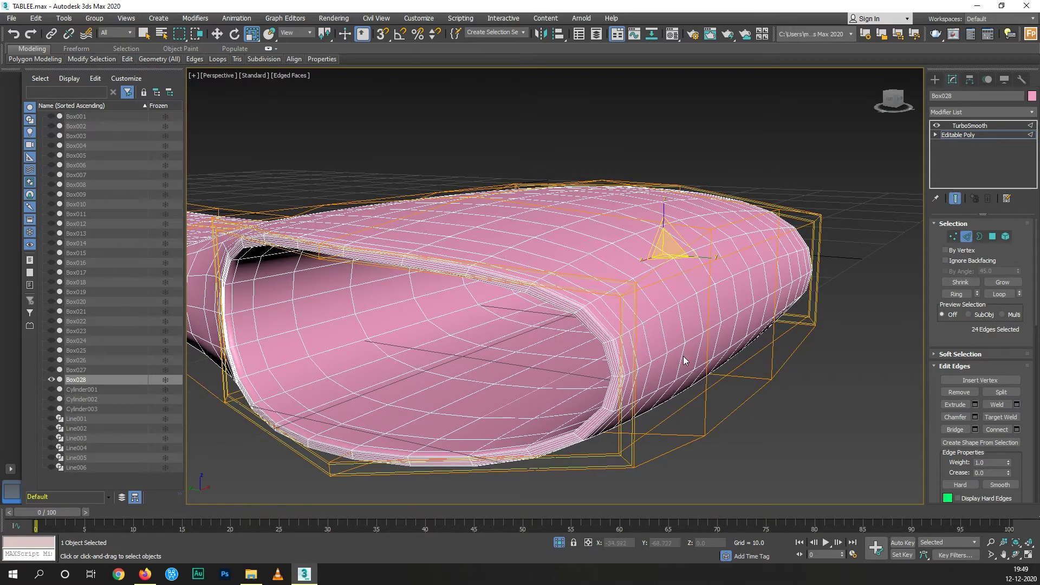
scroll(671, 364, "down", 3)
middle_click_drag(657, 369, 598, 412, "alt")
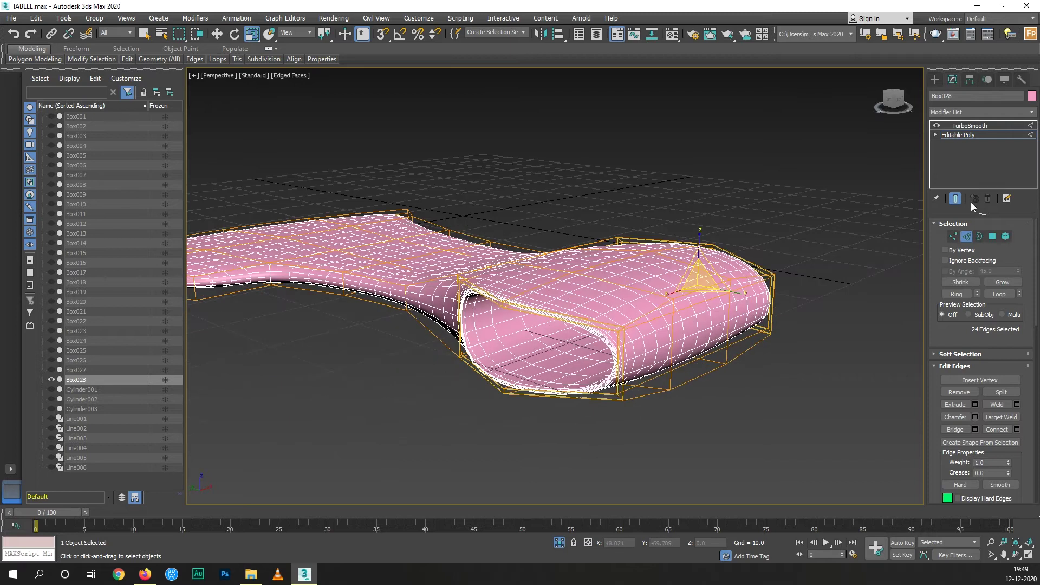
left_click(955, 199)
middle_click_drag(610, 329, 764, 309, "alt")
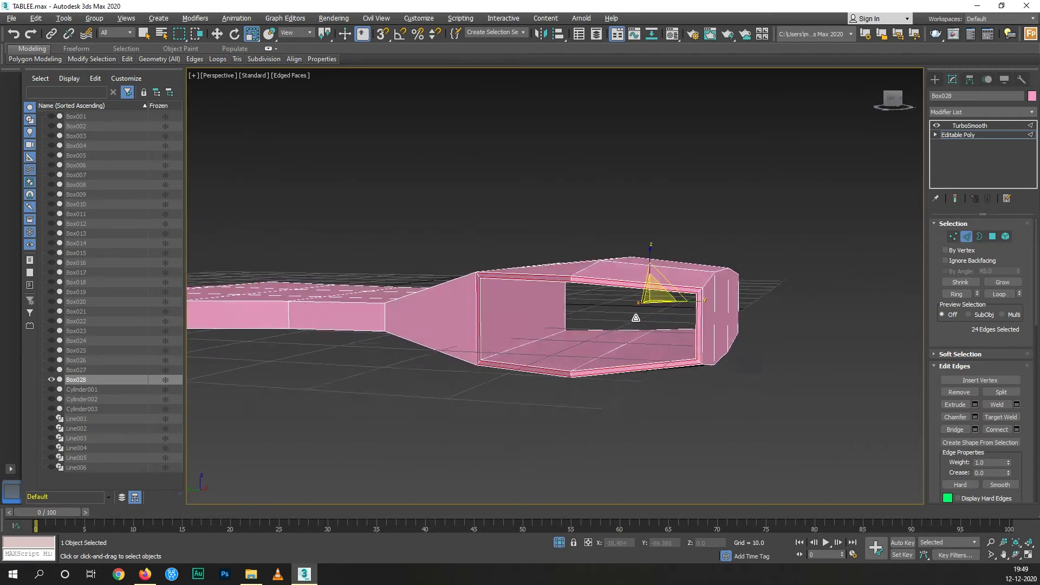
- Connect the end edges with new edges pinched to about 92
left_click_drag(656, 325, 654, 324)
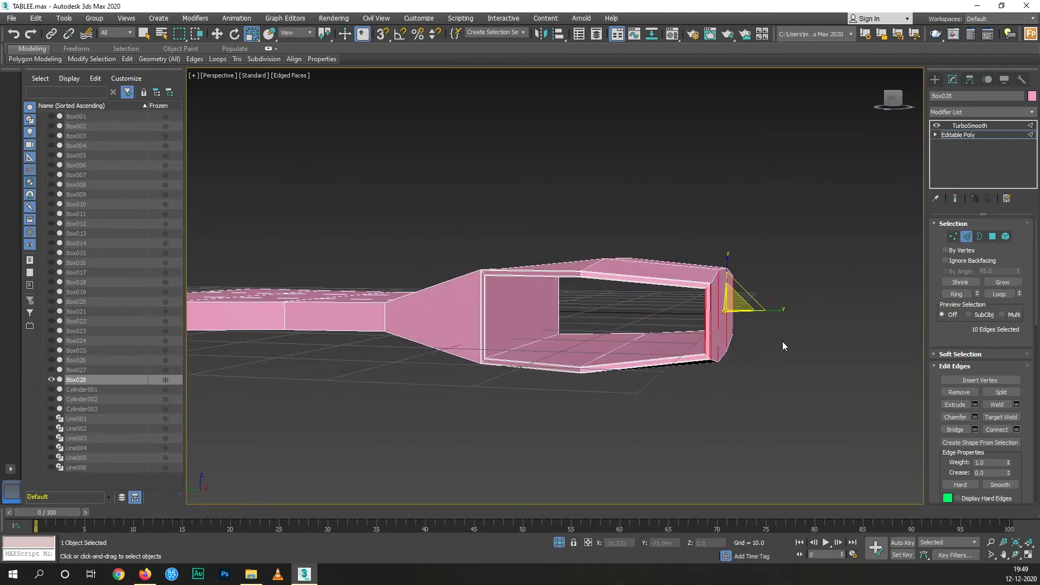
left_click(1016, 429)
scroll(671, 340, "up", 2)
scroll(671, 340, "up", 2)
scroll(671, 340, "up", 2)
middle_click_drag(671, 336, 647, 337, "alt")
left_click_drag(562, 314, 578, 241)
left_click(562, 339)
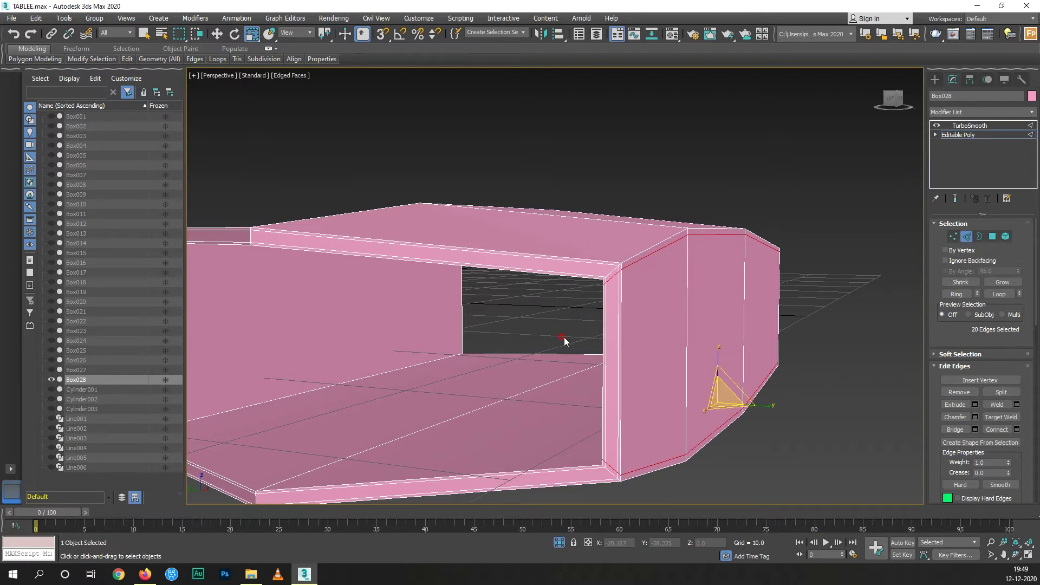
middle_click_drag(564, 337, 548, 373, "alt")
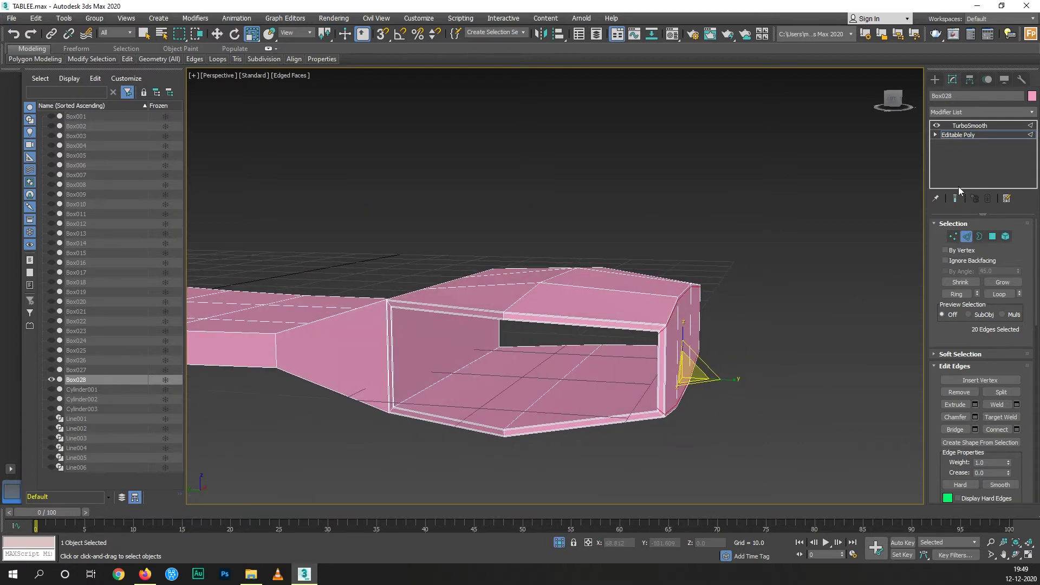
- Compare the smoothed result with the cage, then select the top slab's edge loop
left_click(955, 198)
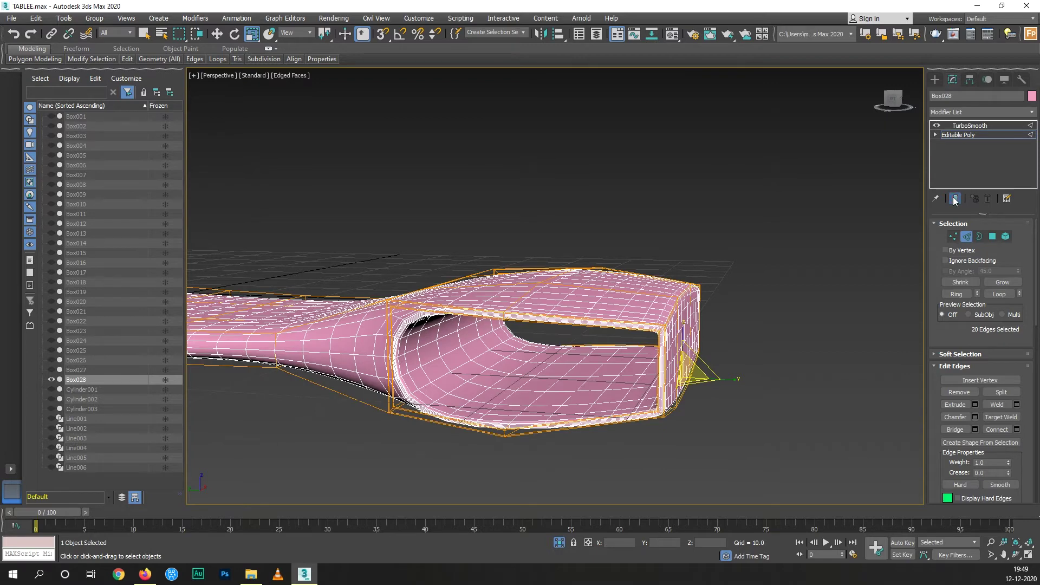
left_click(954, 198)
left_click(954, 199)
mouse_move(771, 284)
middle_mouse_down("alt")
mouse_move(707, 310)
mouse_move(661, 297)
mouse_move(740, 272)
mouse_move(761, 249)
mouse_move(742, 355)
mouse_move(730, 346)
mouse_move(876, 265)
middle_mouse_up("alt")
left_click(954, 198)
mouse_move(574, 347)
middle_mouse_down("alt")
mouse_move(508, 339)
mouse_move(658, 293)
middle_mouse_up("alt")
double_click(654, 309)
scroll(659, 280, "up", 5)
scroll(660, 280, "up", 2)
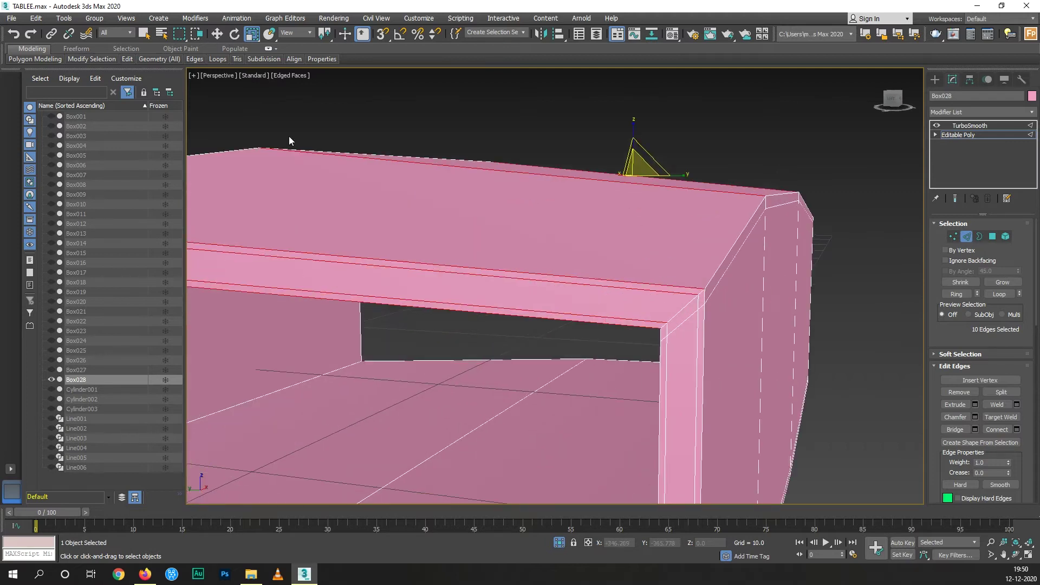
- Add Swift Loop edge loops along the top slab and across the corner
mouse_move(127, 58)
left_click(215, 87)
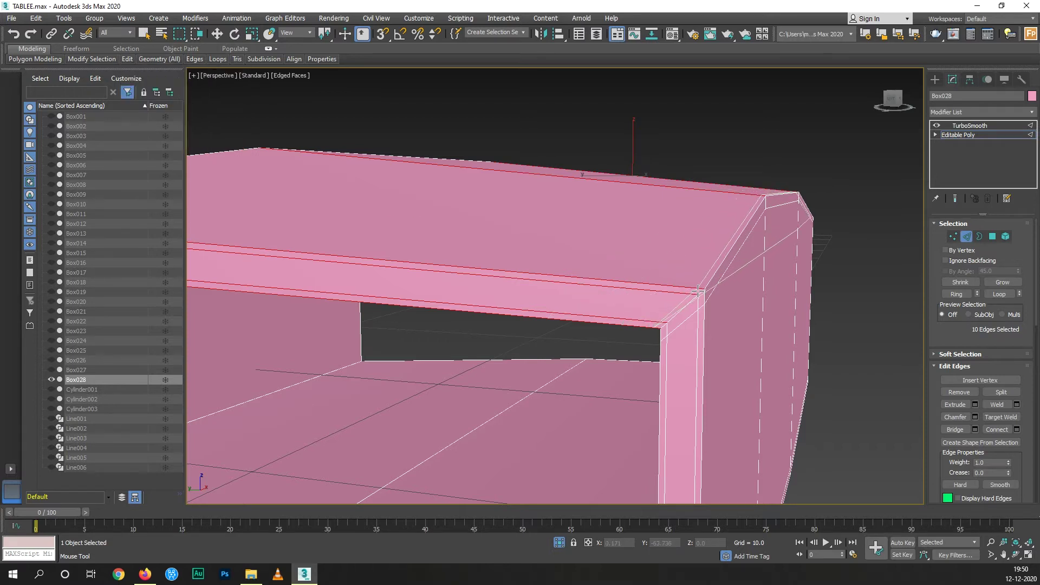
left_click(697, 291)
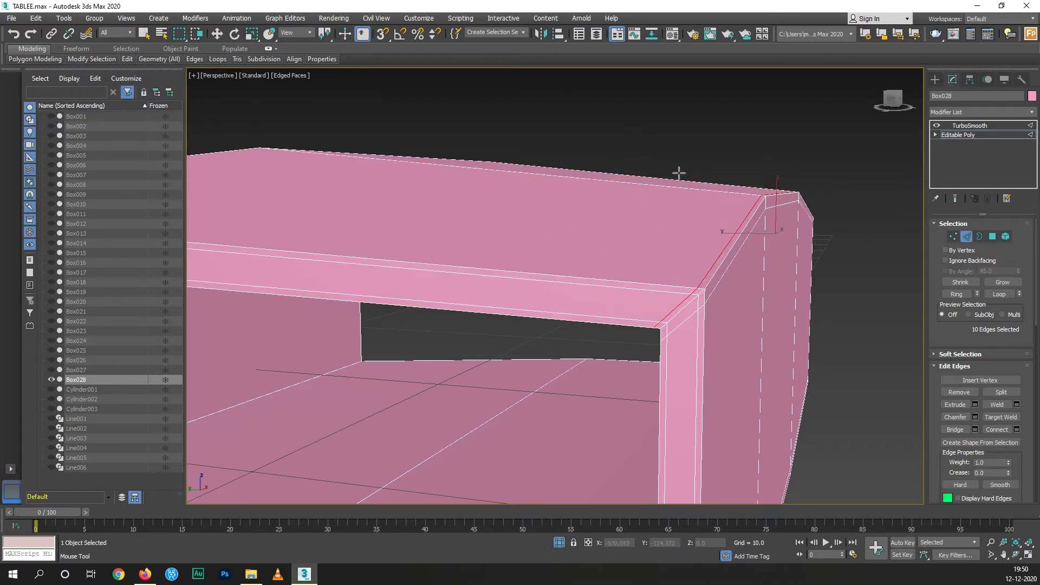
left_click(704, 238)
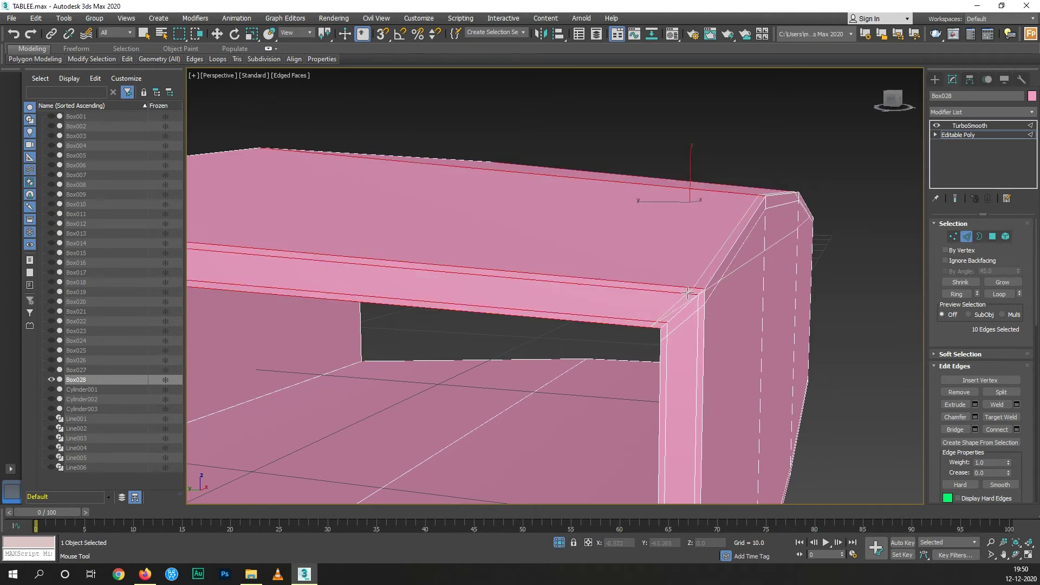
left_click(690, 292)
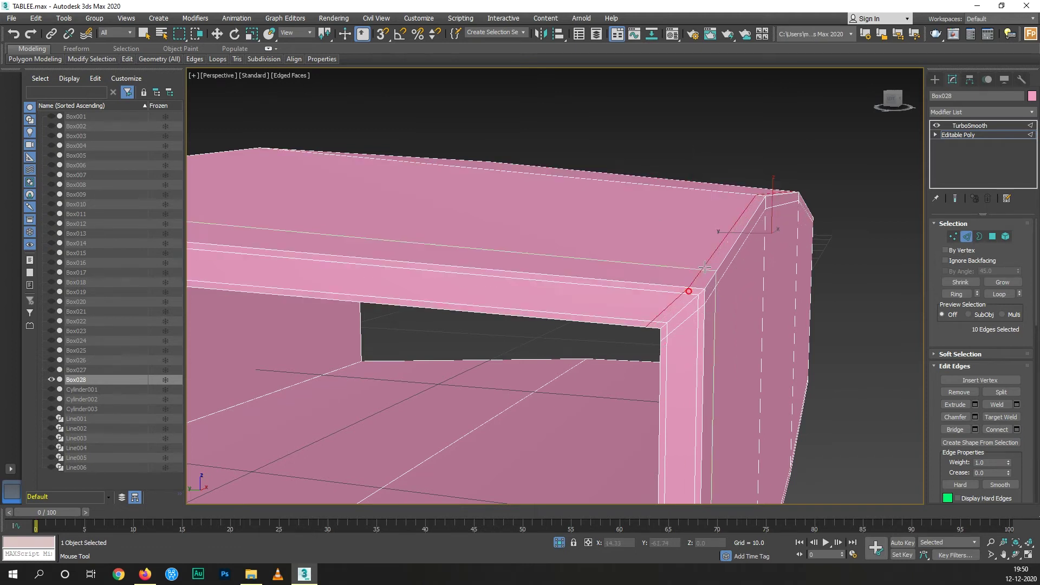
scroll(738, 233, "down", 5)
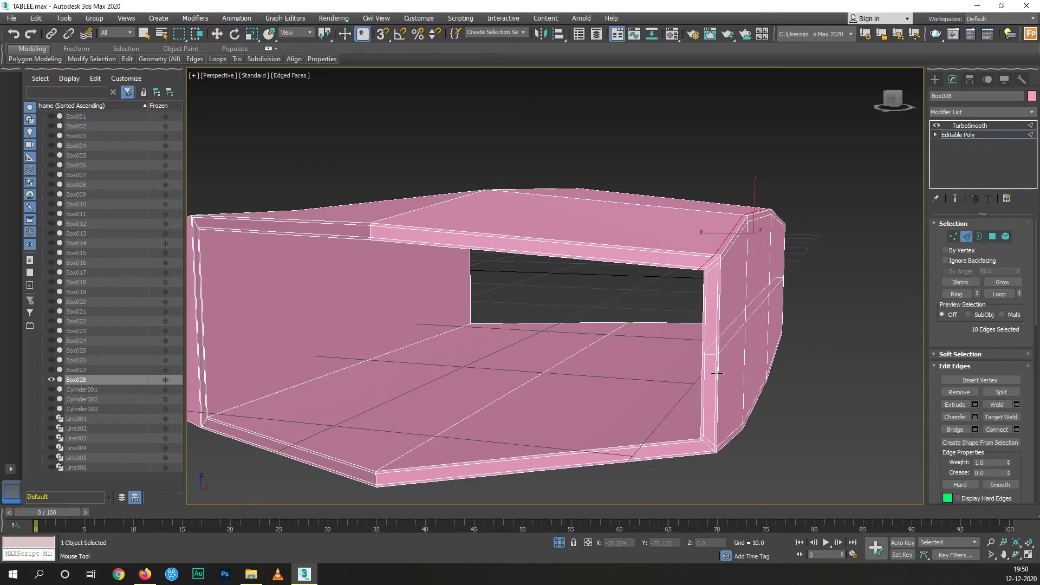
mouse_move(698, 441)
middle_mouse_down("alt")
mouse_move(697, 395)
mouse_move(685, 423)
middle_mouse_up("alt")
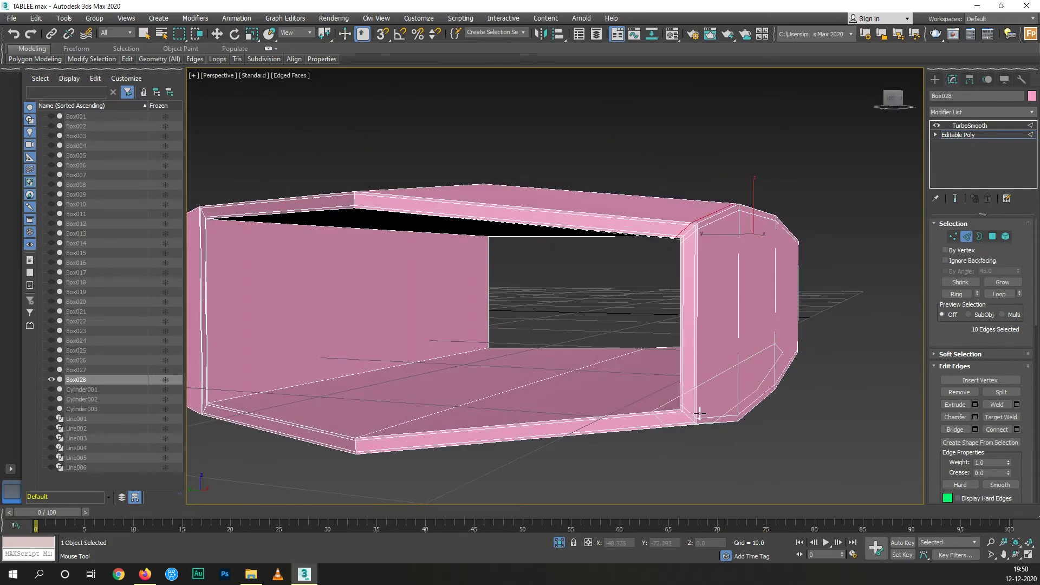
- Select the bottom corner edge loop and check the TurboSmoothed result
double_click(675, 411)
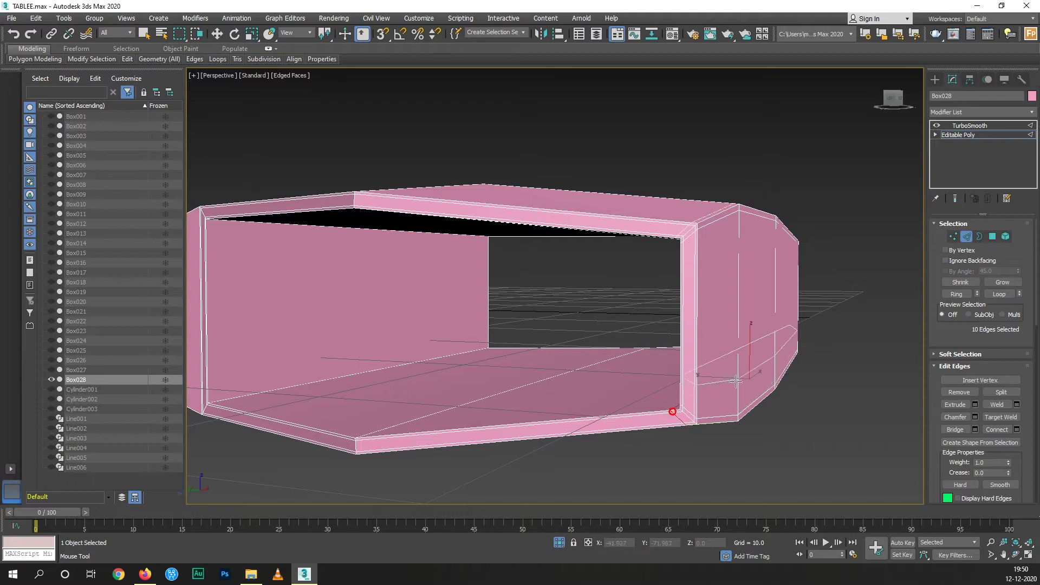
left_click(956, 199)
left_click(693, 426)
scroll(690, 425, "up", 5)
scroll(681, 416, "down", 4)
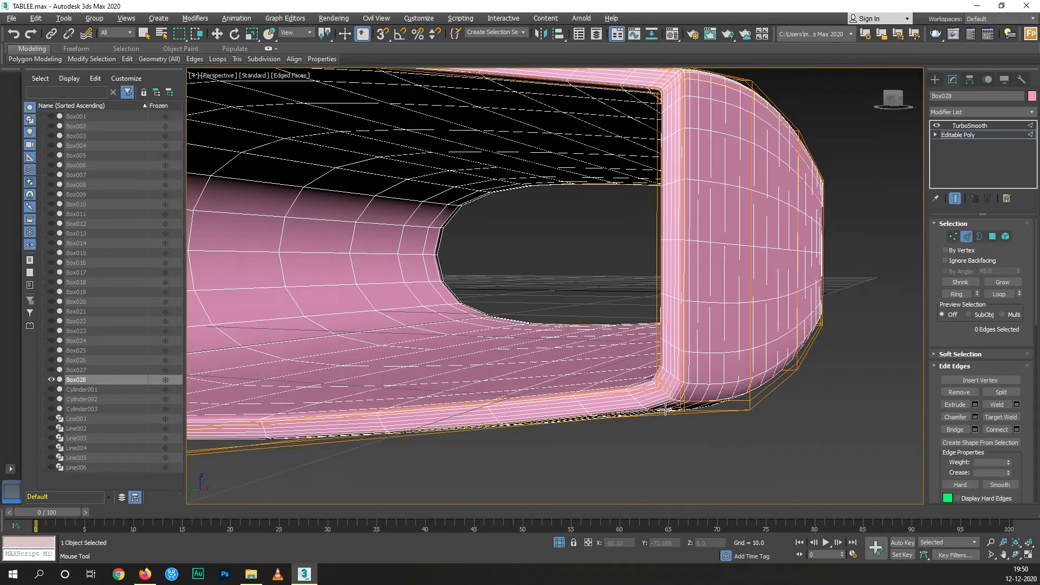
left_click(954, 199)
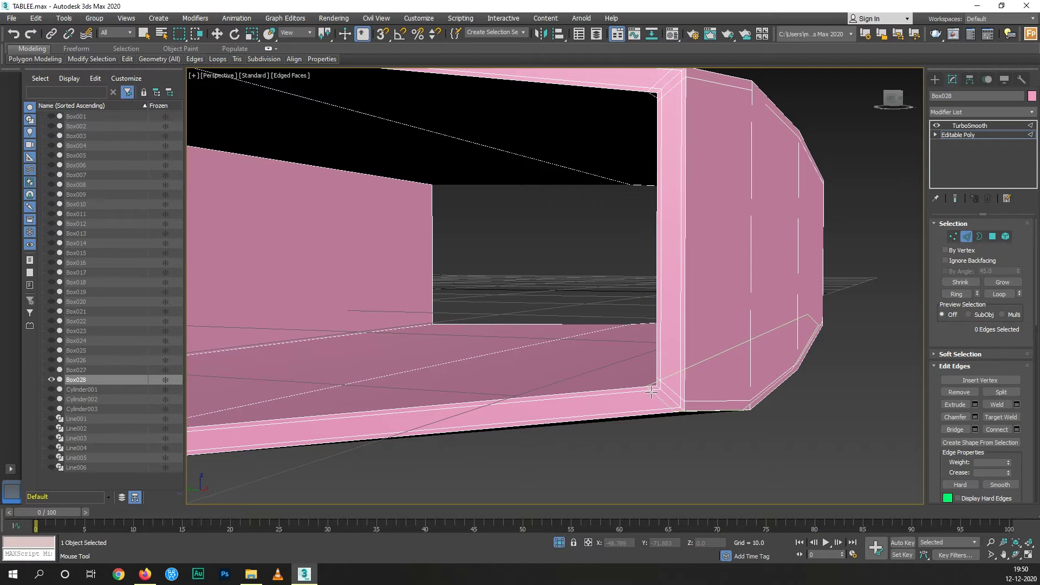
- Select a frame edge loop and compare the smoothed and cage views
double_click(651, 391)
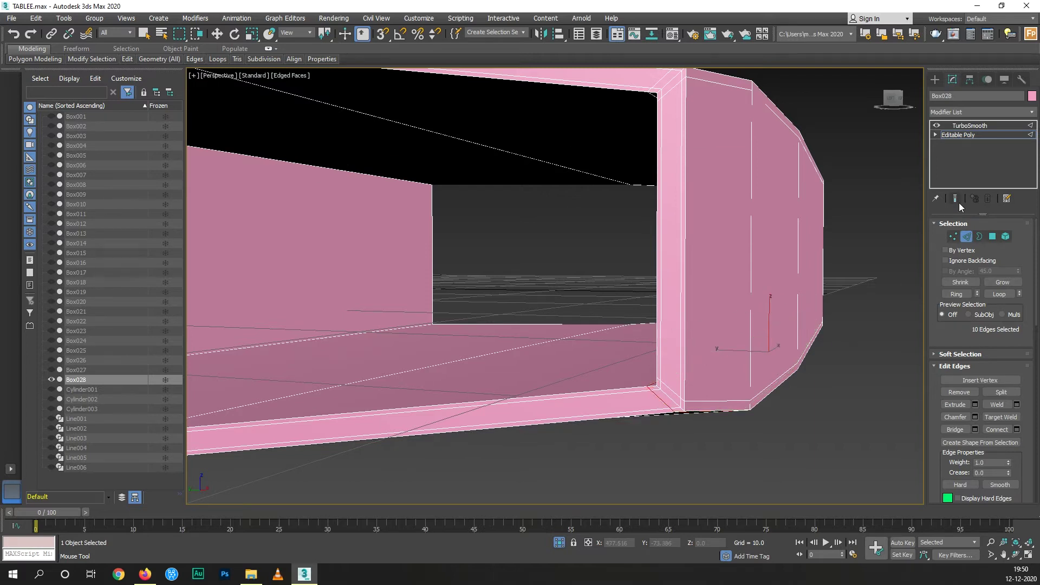
left_click(956, 200)
scroll(725, 339, "down", 3)
key("w")
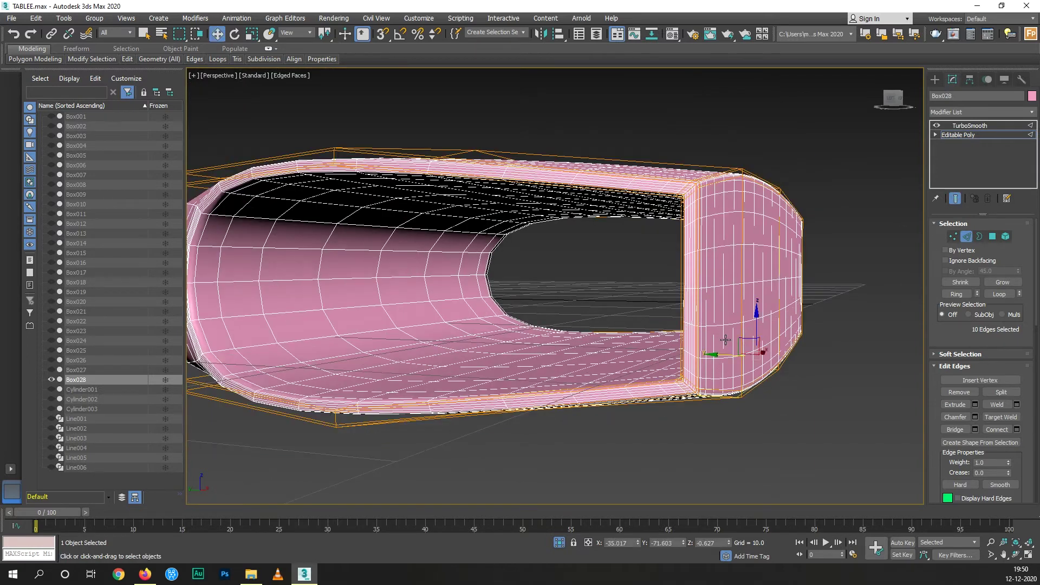
mouse_move(724, 345)
middle_mouse_down("alt")
mouse_move(736, 352)
mouse_move(644, 377)
mouse_move(664, 387)
middle_mouse_up("alt")
scroll(737, 352, "down", 2)
left_click(955, 198)
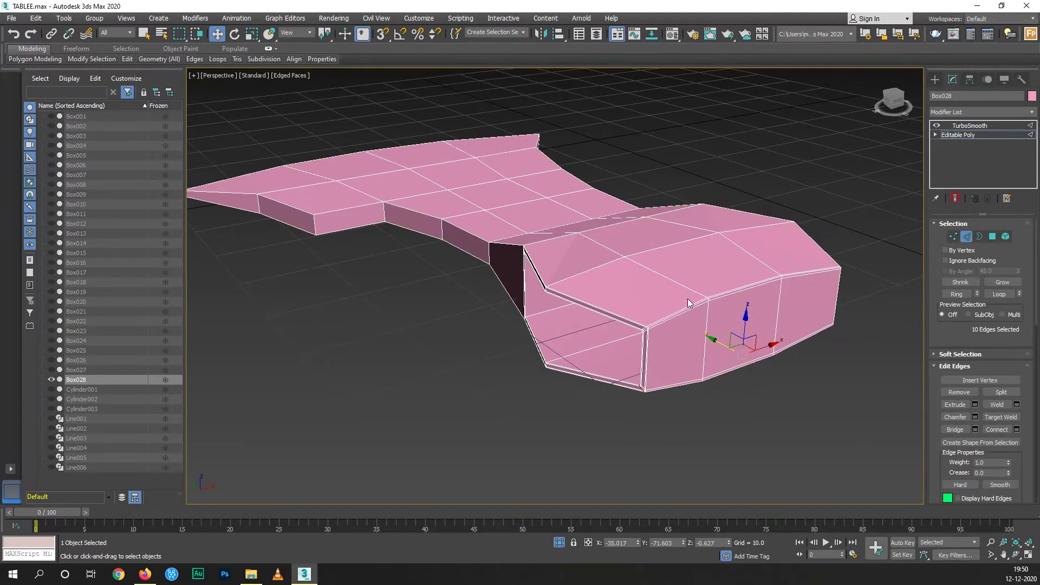
- Orbit to a low side angle of the model and briefly preview the smoothed result
scroll(627, 304, "down", 3)
middle_click_drag(627, 304, 668, 292, "alt")
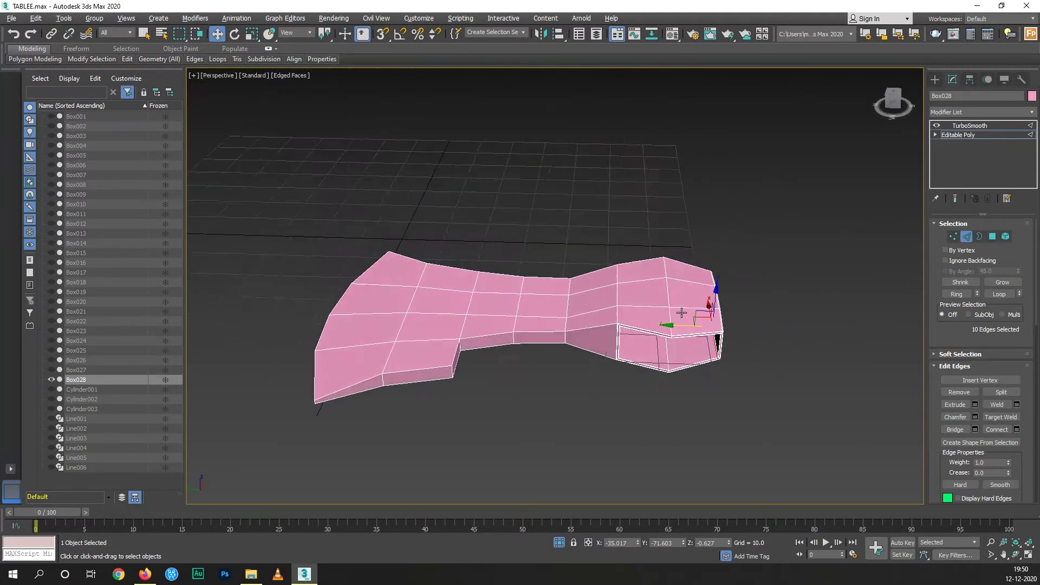
scroll(559, 297, "up", 3)
scroll(627, 320, "up", 2)
mouse_move(626, 321)
middle_mouse_down("alt")
mouse_move(421, 311)
mouse_move(453, 301)
middle_mouse_up("alt")
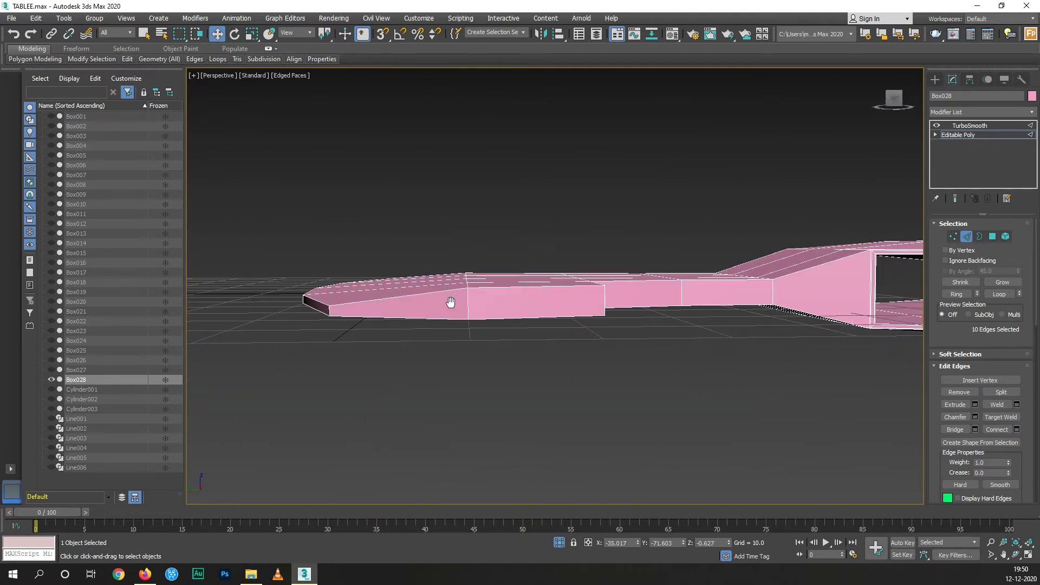
scroll(339, 310, "up", 2)
left_click(953, 199)
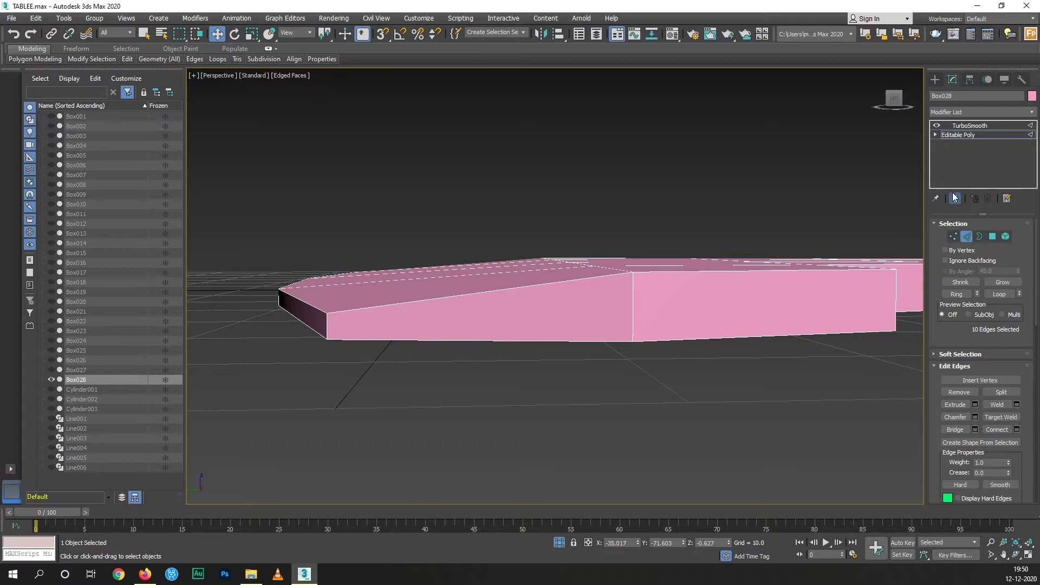
left_click(953, 199)
- Connect the flat end's edges with 1 segment, Pinch 93, Slide 97, then preview the smoothing
left_click_drag(421, 406, 425, 407, "ctrl")
left_click(1016, 429)
left_click(563, 297)
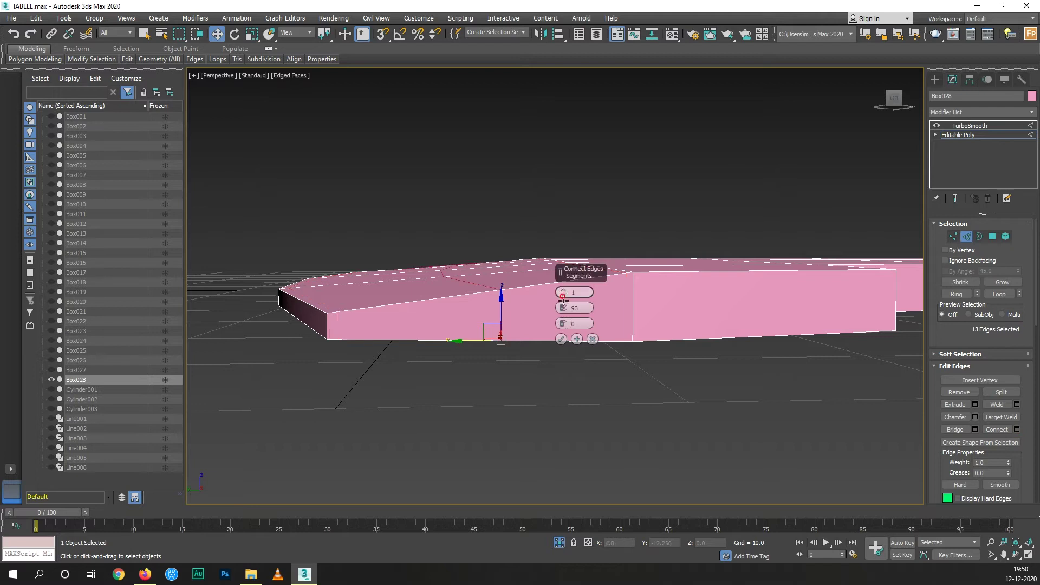
left_click_drag(562, 325, 557, 112)
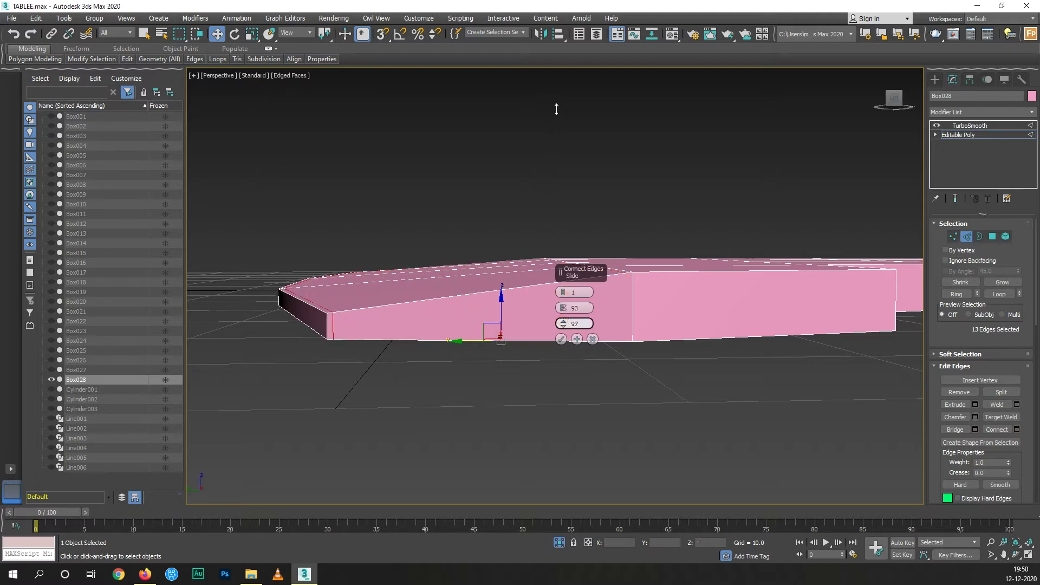
left_click(562, 339)
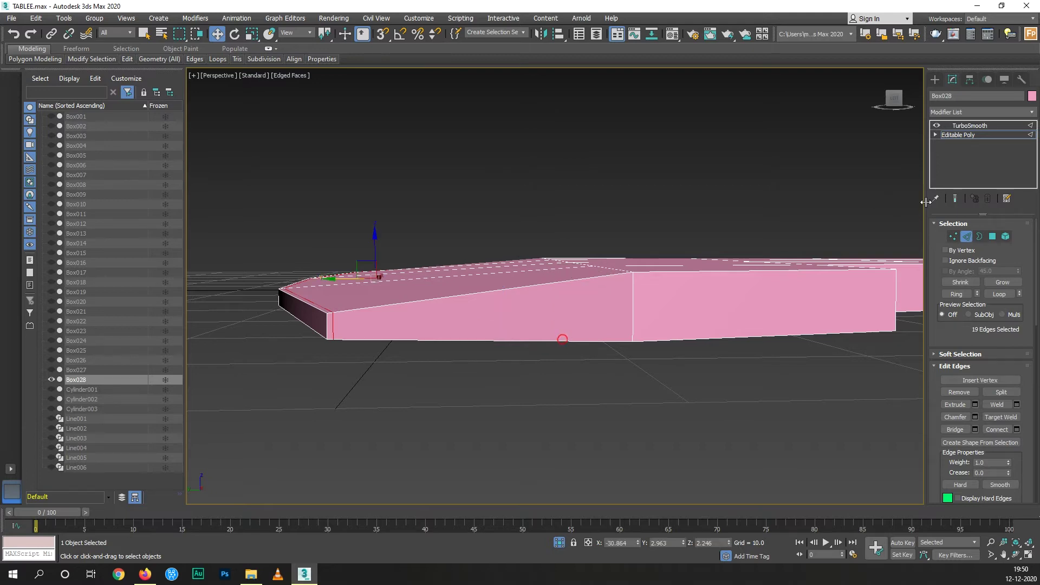
left_click(955, 199)
mouse_move(610, 244)
middle_mouse_down("alt")
mouse_move(522, 369)
mouse_move(482, 376)
middle_mouse_up("alt")
scroll(521, 369, "up", 3)
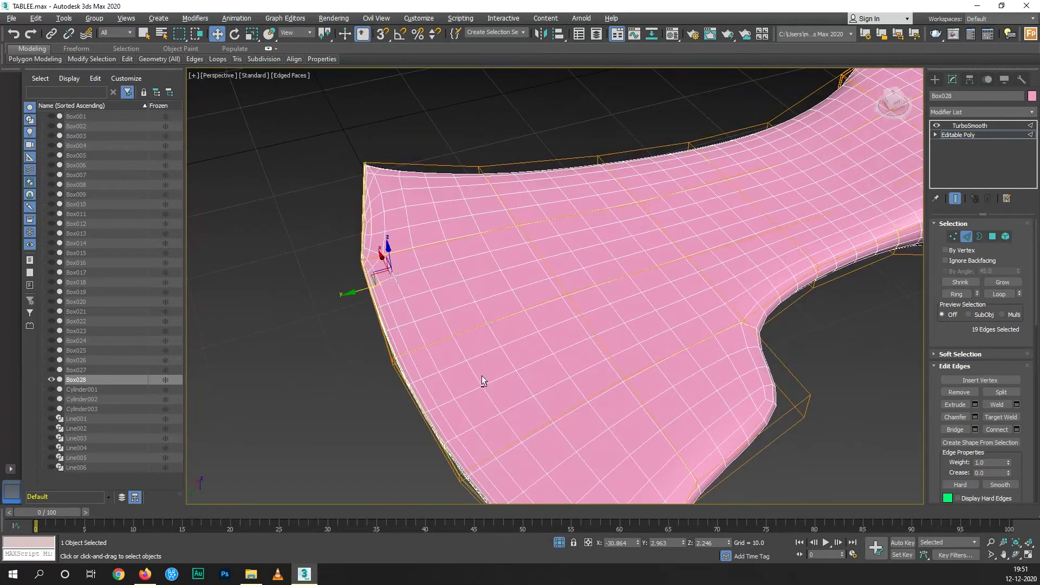
- Hide the smoothed result and inspect the end corner's edge loops on the cage
left_click(948, 200)
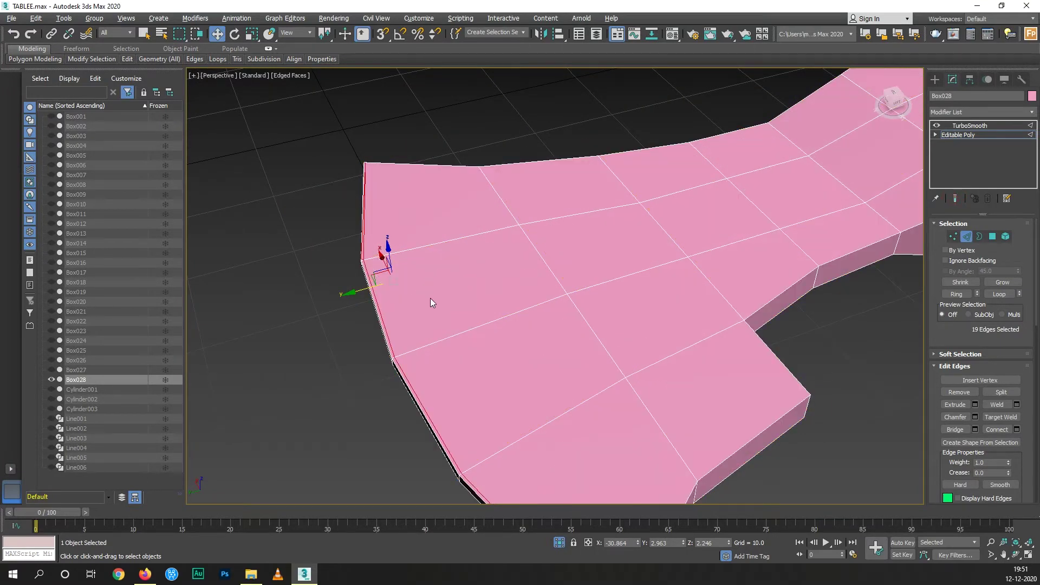
middle_click_drag(429, 298, 336, 279, "alt")
scroll(336, 279, "up", 3)
scroll(363, 262, "up", 2)
double_click(363, 262)
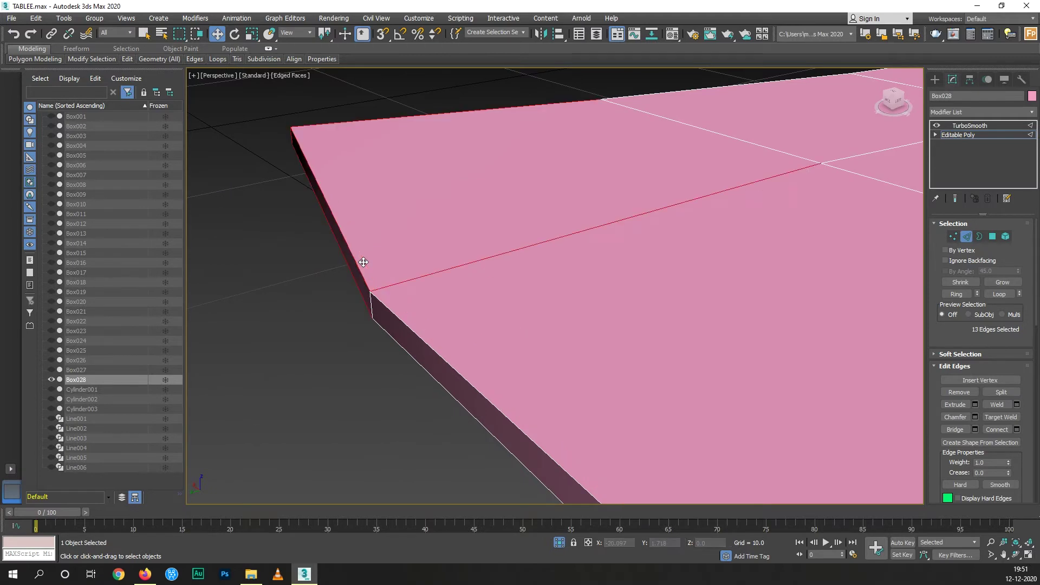
scroll(362, 262, "down", 3)
scroll(392, 275, "down", 4)
mouse_move(397, 284)
middle_mouse_down("alt")
mouse_move(369, 275)
mouse_move(530, 208)
middle_mouse_up("alt")
left_click(517, 205)
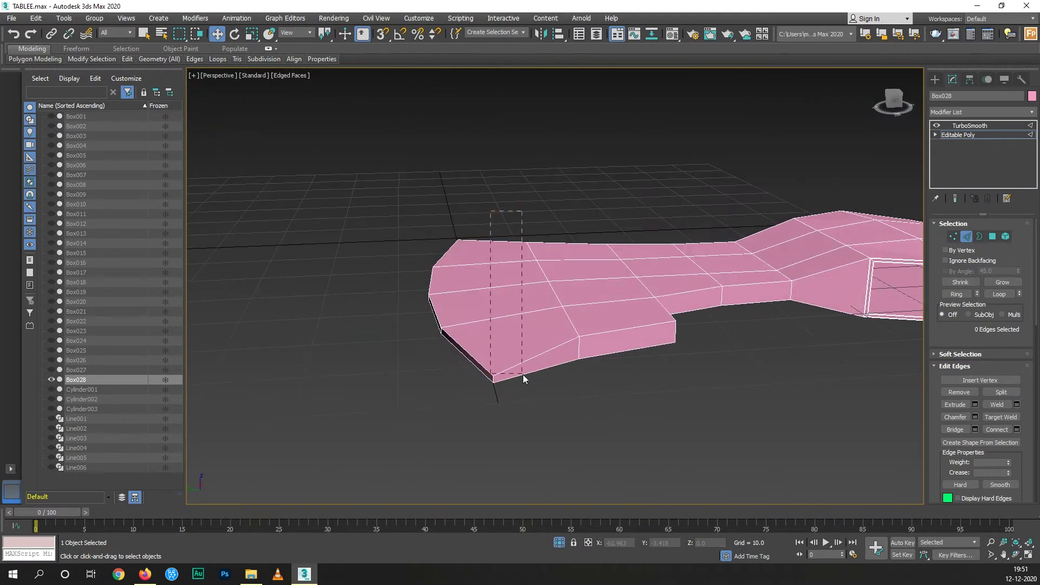
- Connect the edges across Box028's flat flared end with one new edge
left_click_drag(521, 369, 523, 379)
mouse_move(517, 374)
middle_mouse_down("alt")
mouse_move(513, 308)
mouse_move(505, 348)
mouse_move(854, 422)
middle_mouse_up("alt")
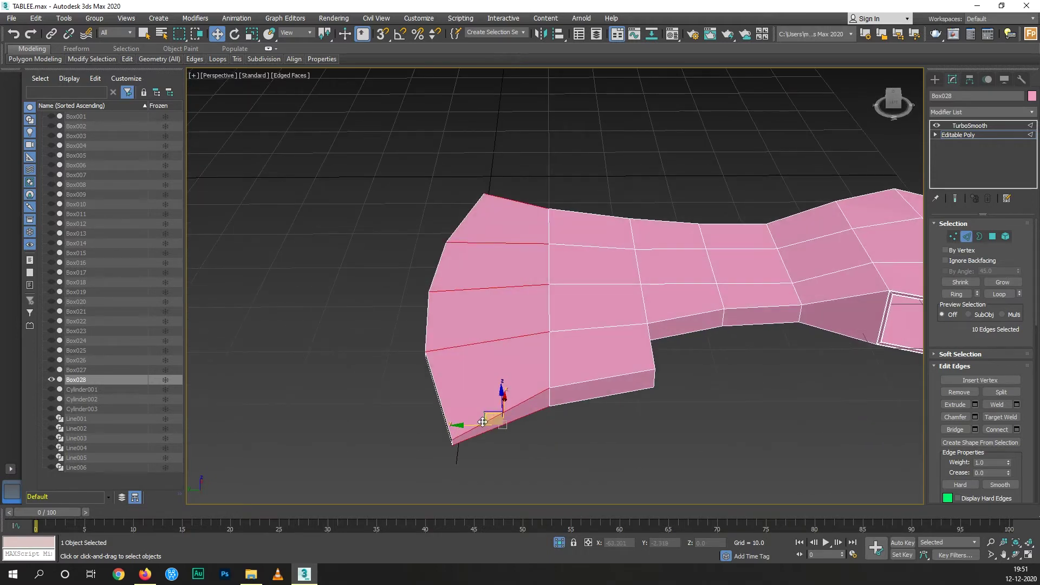
scroll(854, 423, "up", 1)
left_click(1015, 429)
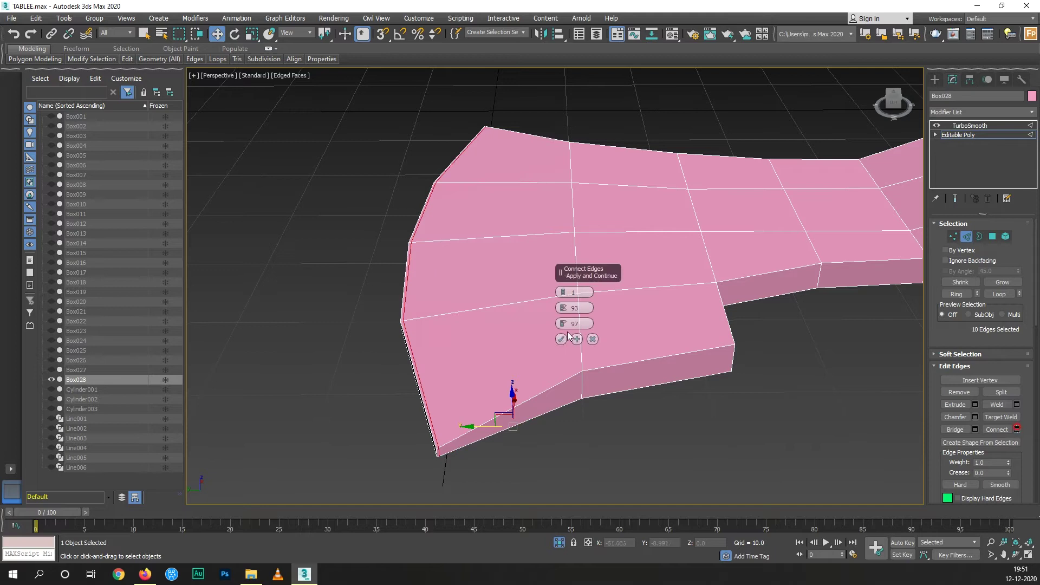
left_click(561, 340)
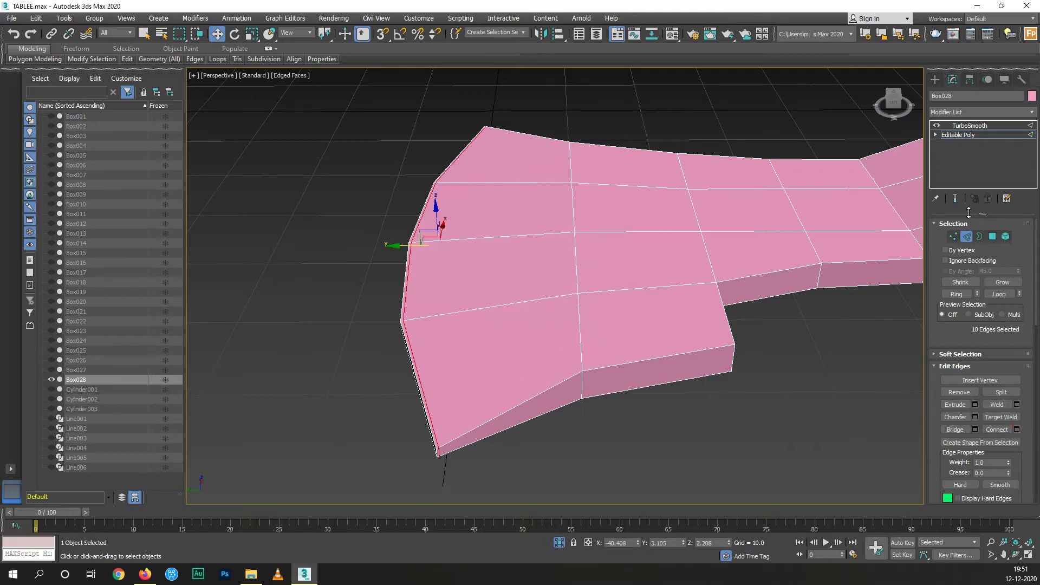
- Check the TurboSmoothed mesh from a low angle, then return to the cage view
left_click(956, 200)
mouse_move(513, 382)
middle_mouse_down("alt")
mouse_move(509, 353)
mouse_move(453, 358)
mouse_move(468, 364)
middle_mouse_up("alt")
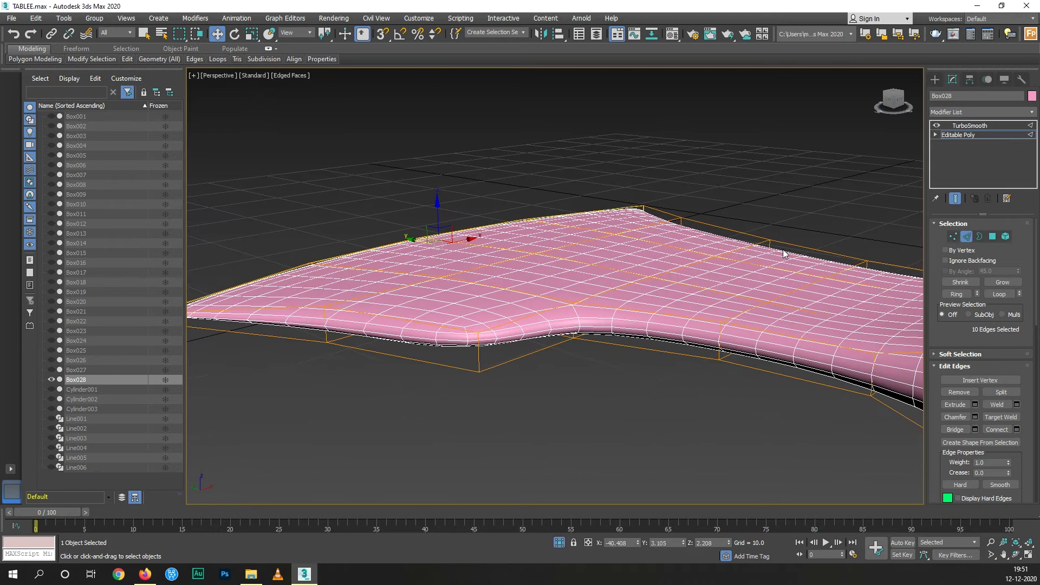
left_click(956, 198)
scroll(668, 267, "up", 3)
middle_click_drag(668, 266, 546, 239)
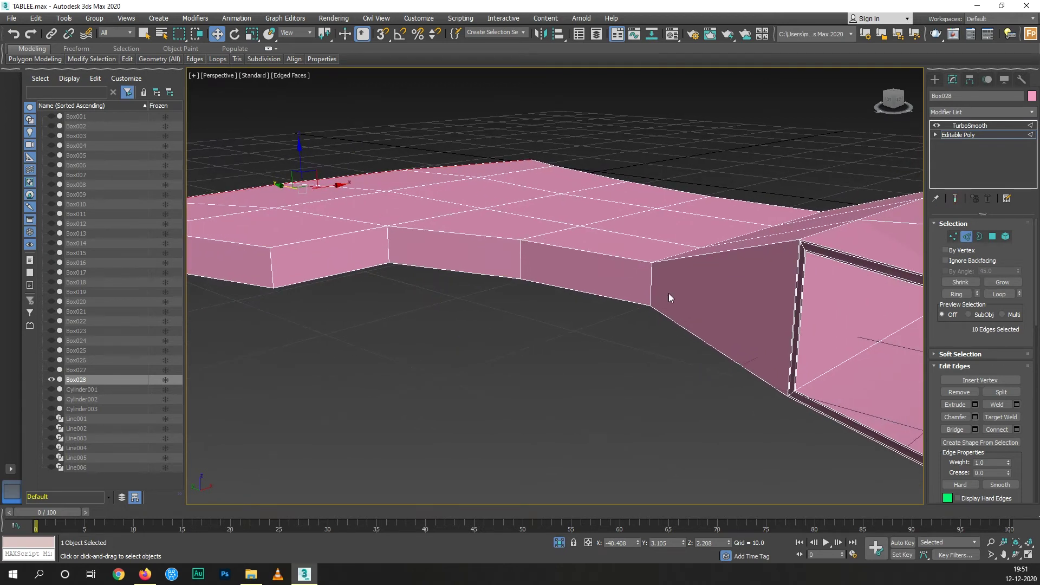
- Select the ring of 24 vertical side edges on Box028's rim
left_click(651, 277)
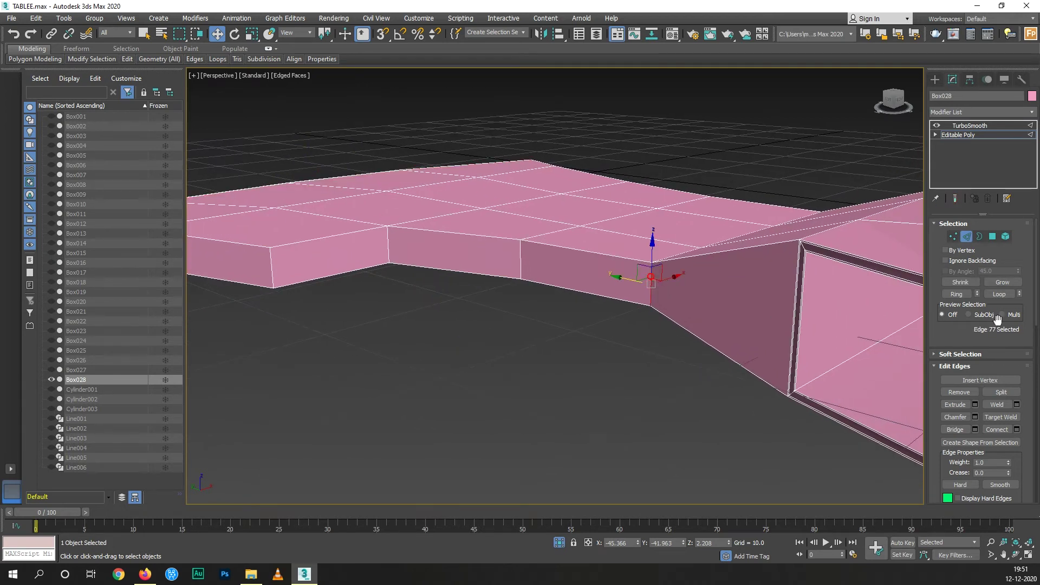
left_click(956, 294)
scroll(631, 234, "down", 4)
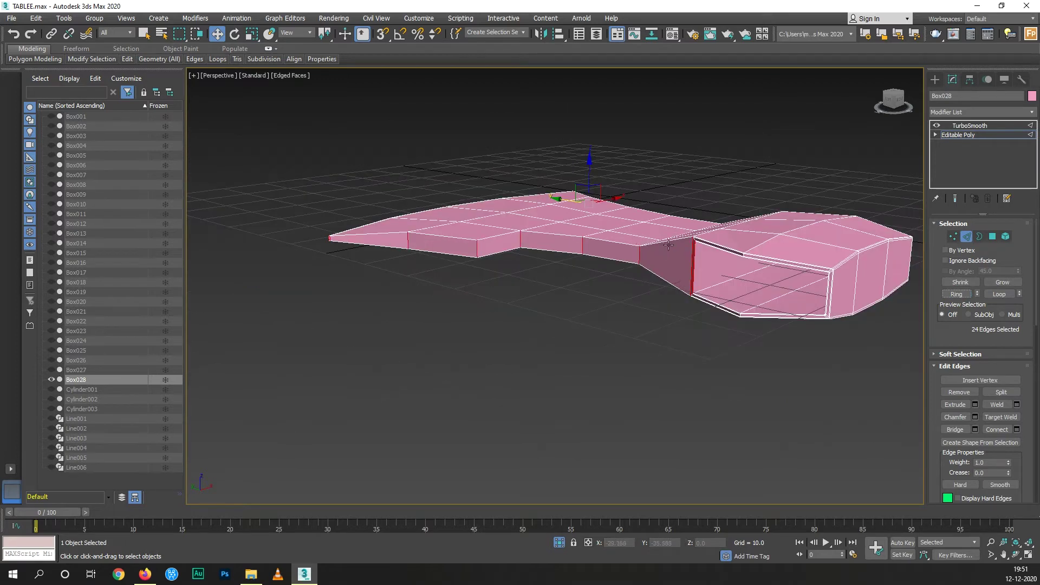
scroll(668, 245, "up", 2)
left_click(1017, 429)
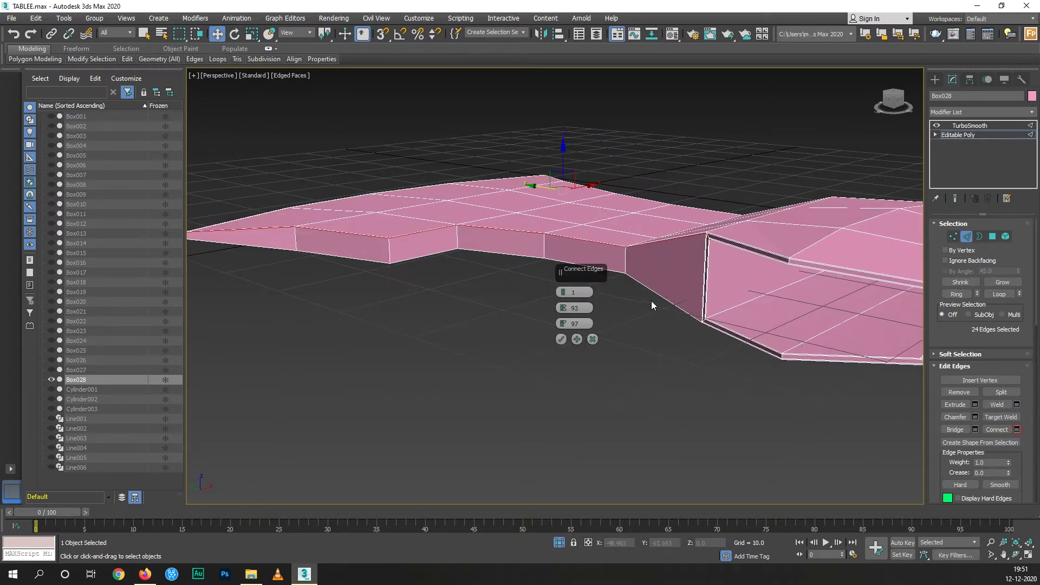
left_click(563, 293)
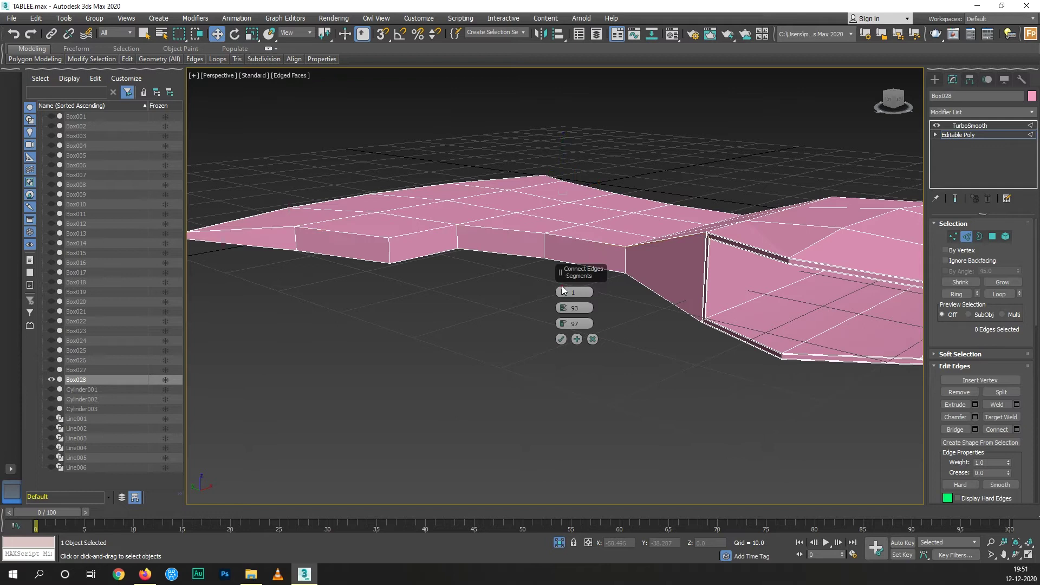
key("ctrl+z")
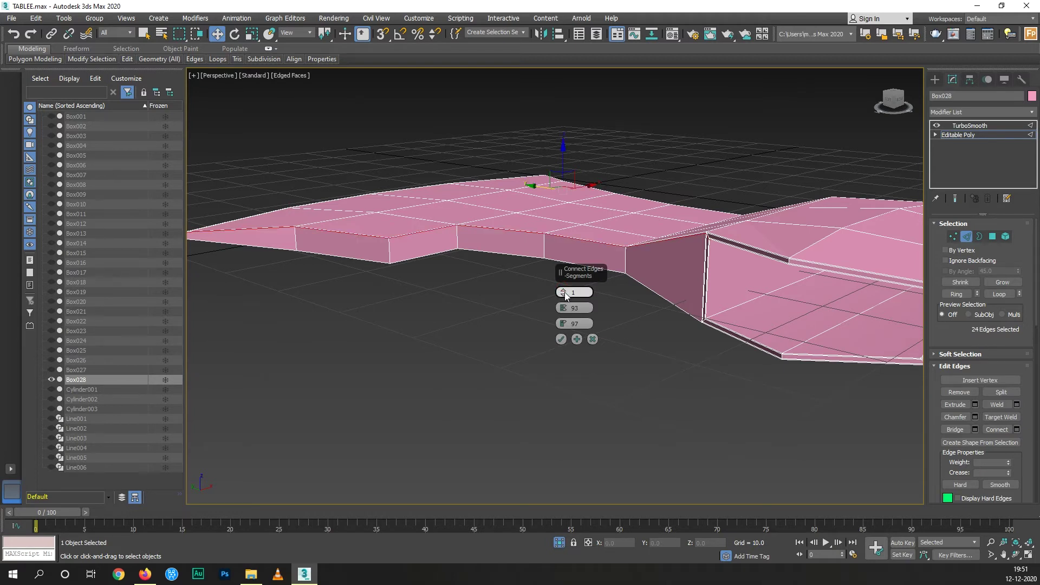
- Connect the ring with 2 segments, Slide 0 and Pinch 95
scroll(563, 292, "up", 2)
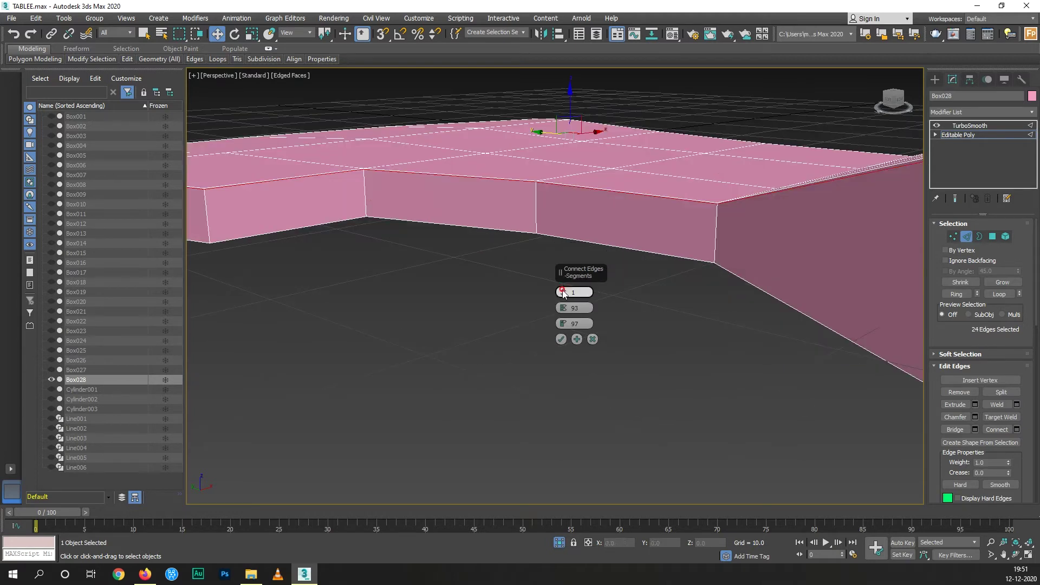
left_click(563, 292)
left_click(579, 321)
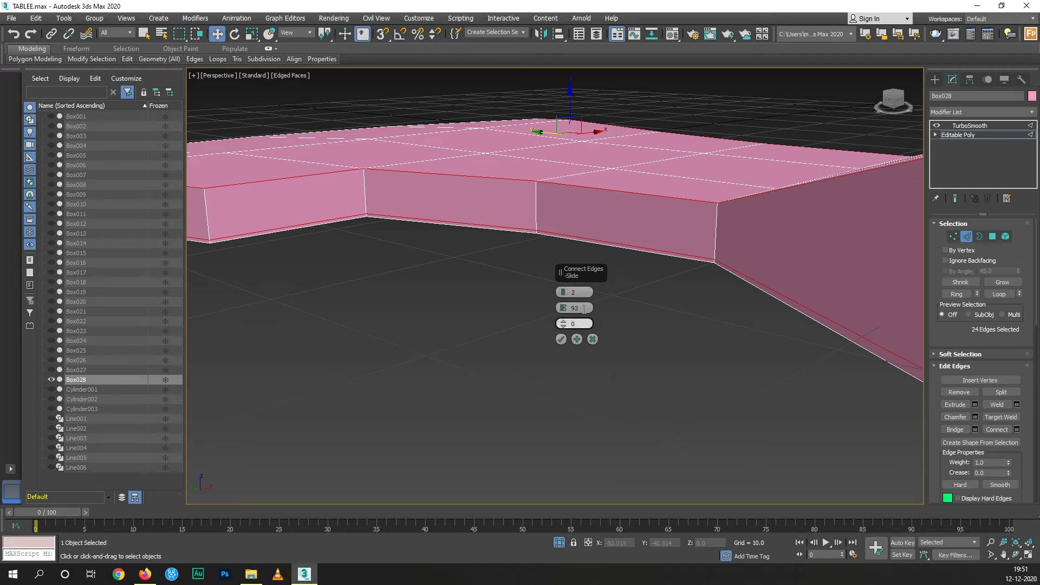
left_click(584, 308)
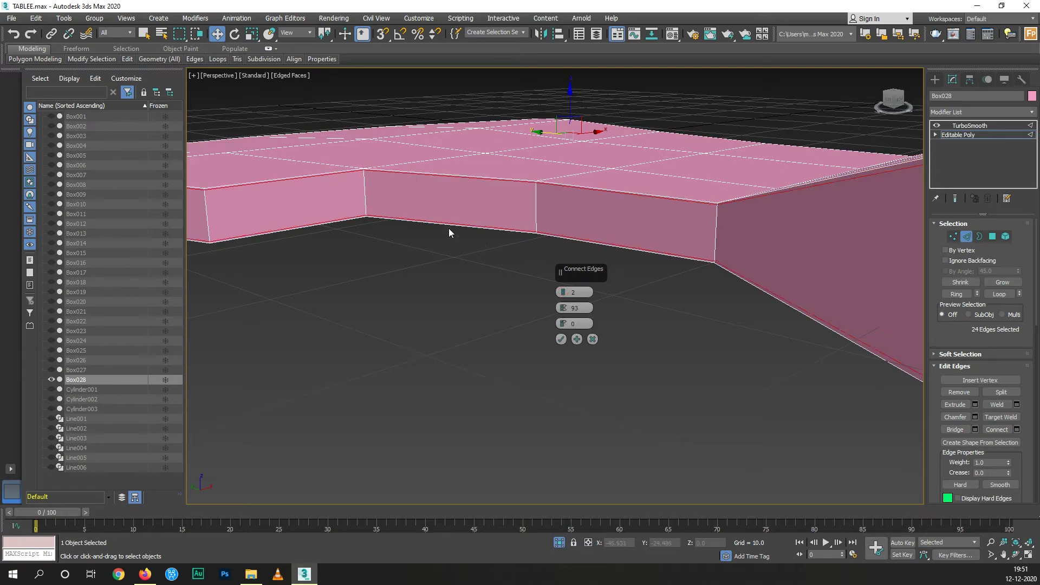
middle_click_drag(449, 228, 638, 268, "alt")
left_click(955, 198)
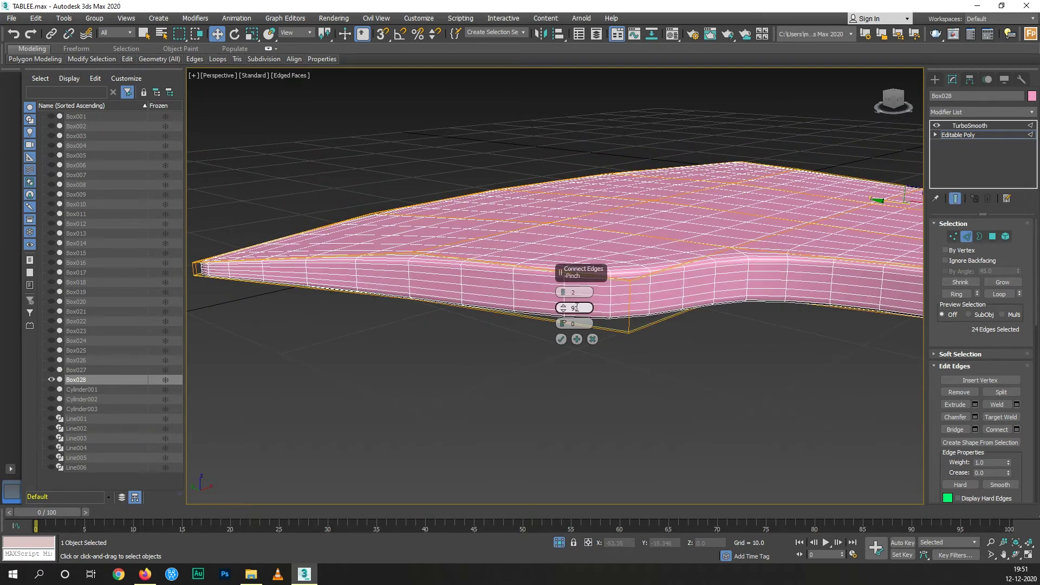
left_click_drag(565, 310, 566, 306)
left_click(560, 339)
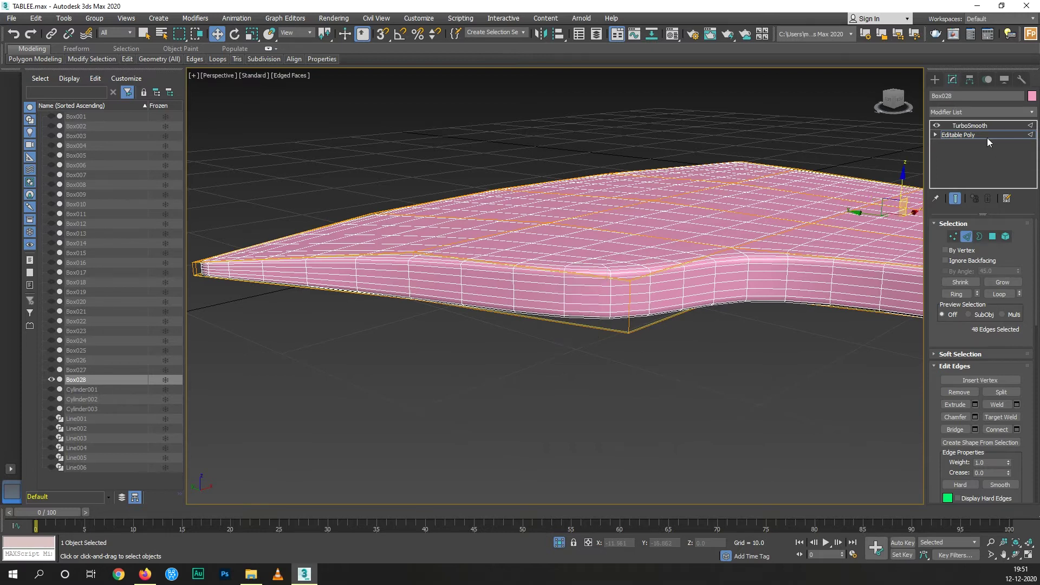
- Exit Edge mode, deselect Box028, and frame the whole mesh in Top view
left_click(987, 135)
left_click(766, 123)
mouse_move(765, 124)
middle_mouse_down("alt")
mouse_move(563, 274)
mouse_move(672, 307)
middle_mouse_up("alt")
scroll(706, 368, "up", 5)
mouse_move(706, 367)
middle_mouse_down("alt")
mouse_move(540, 332)
mouse_move(552, 285)
mouse_move(657, 286)
mouse_move(688, 327)
mouse_move(714, 267)
middle_mouse_up("alt")
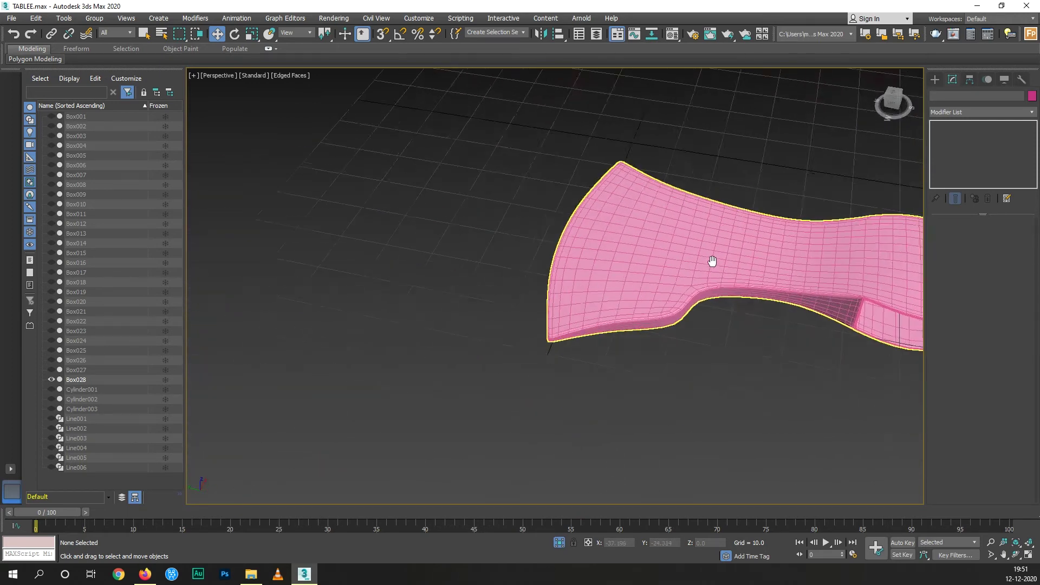
key("t")
scroll(623, 218, "down", 4)
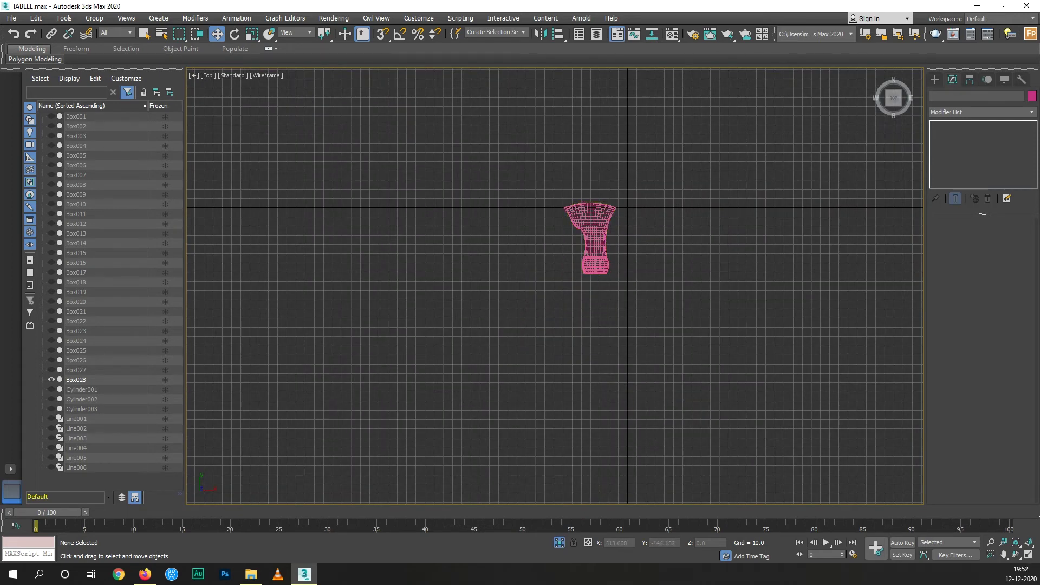
key("alt+Tab")
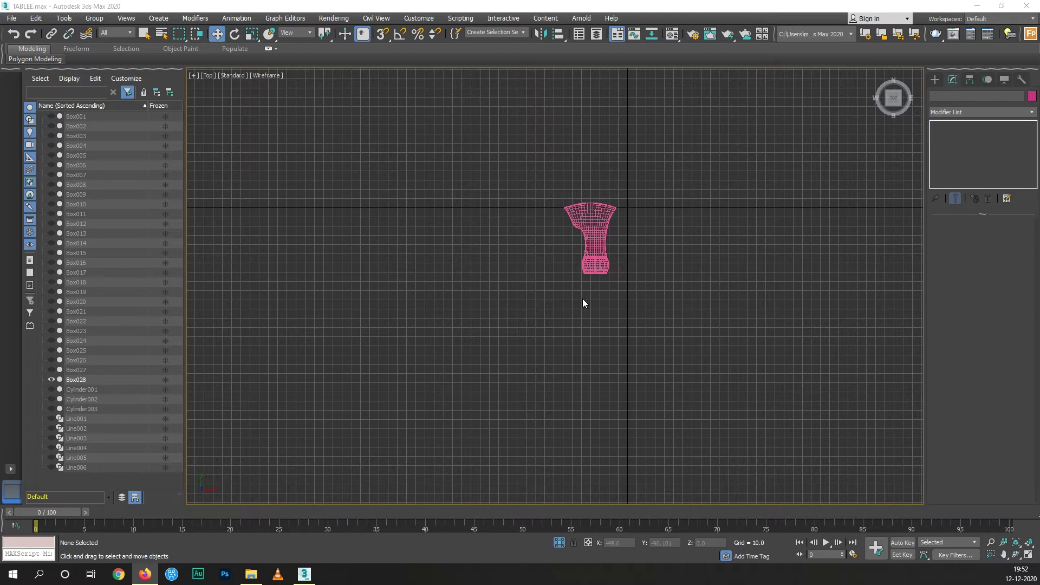
scroll(576, 259, "up", 2)
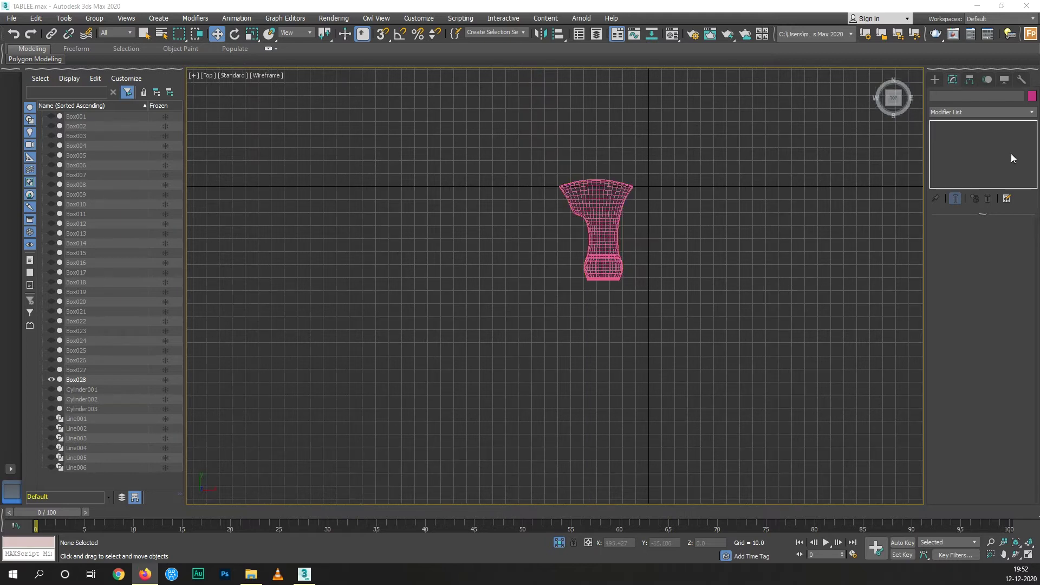
- Draw a new Standard Primitive box over the head's base in Top view
left_click(935, 79)
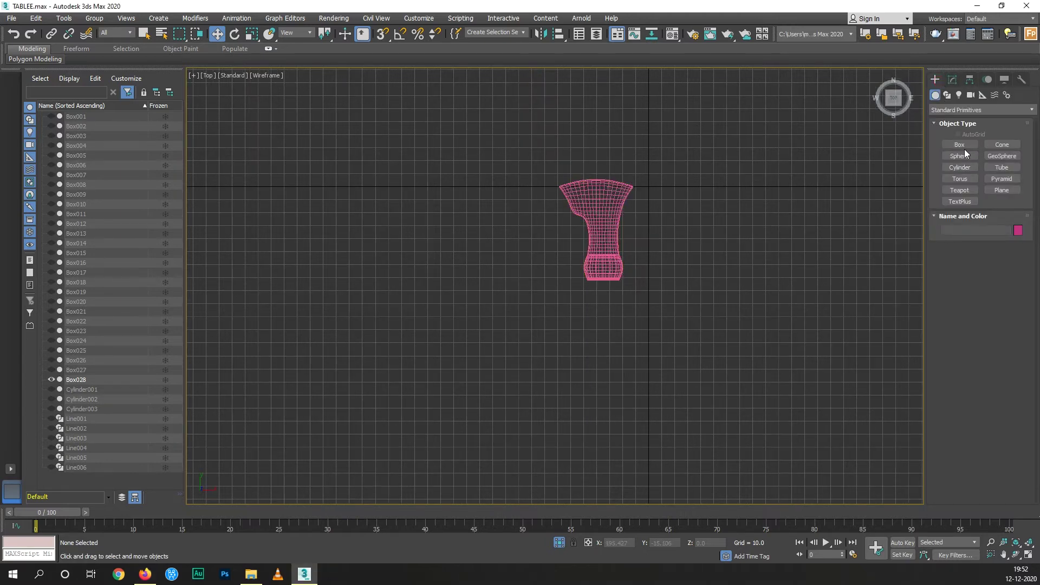
left_click(963, 147)
scroll(614, 282, "up", 2)
scroll(611, 271, "up", 1)
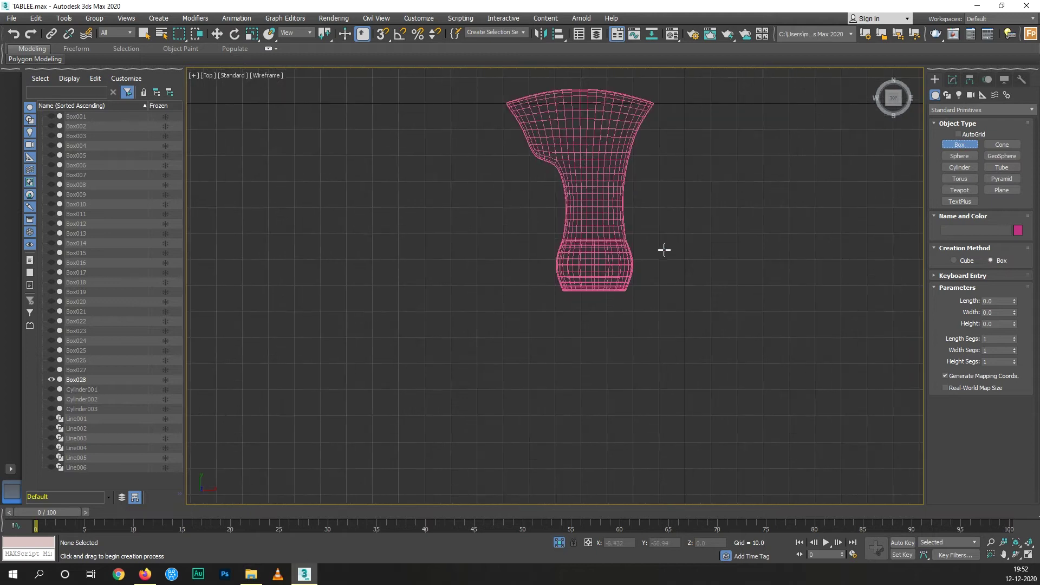
left_click_drag(660, 243, 532, 285)
key("w")
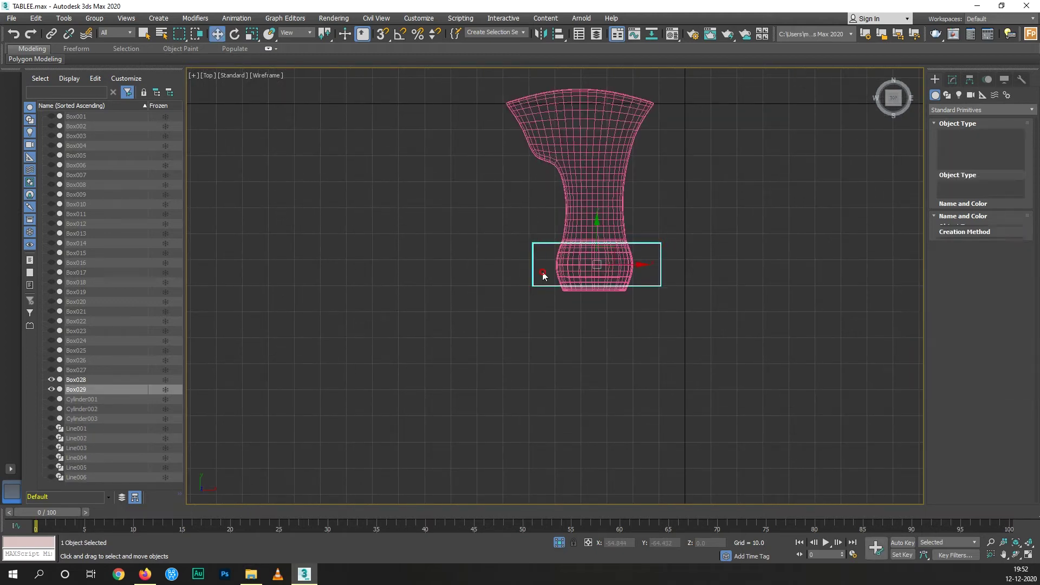
- Add an Edit Poly modifier to the new Box029
left_click(952, 79)
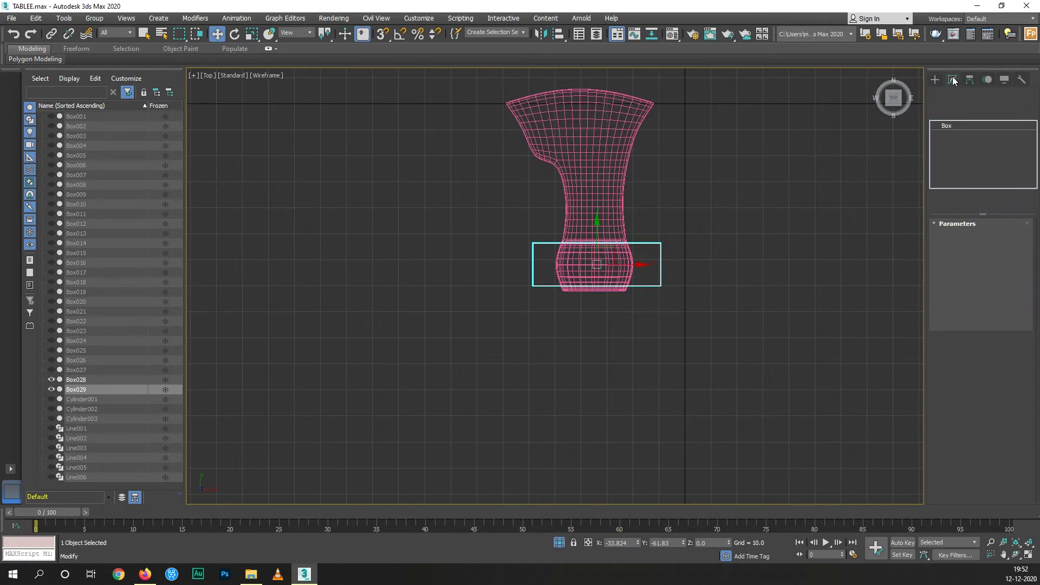
left_click(966, 108)
scroll(959, 130, "down", 10)
left_click(955, 147)
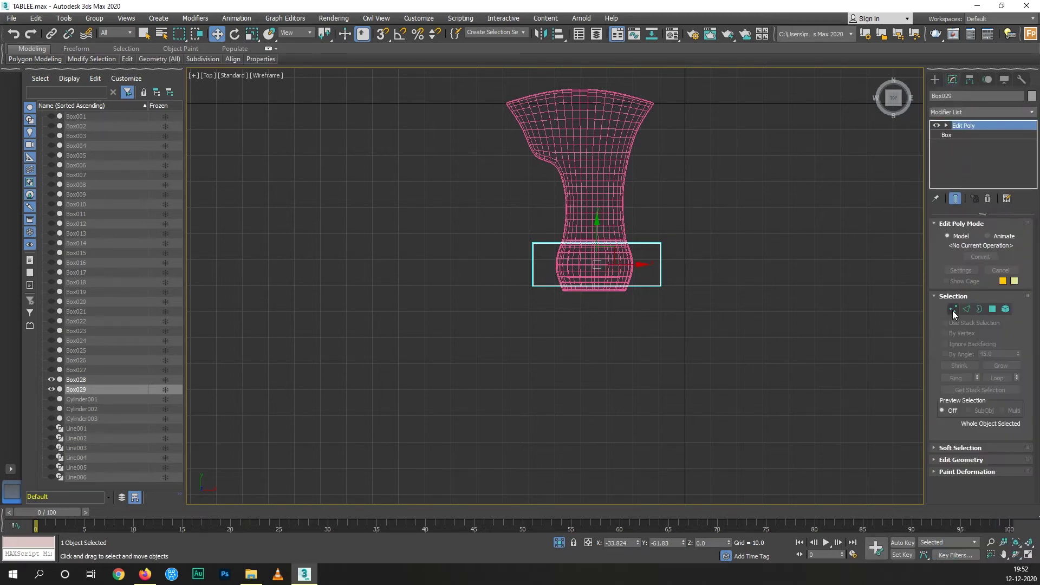
left_click(953, 310)
- Move Box029's right and left side vertices inward to hug the flared knob
scroll(628, 265, "up", 5)
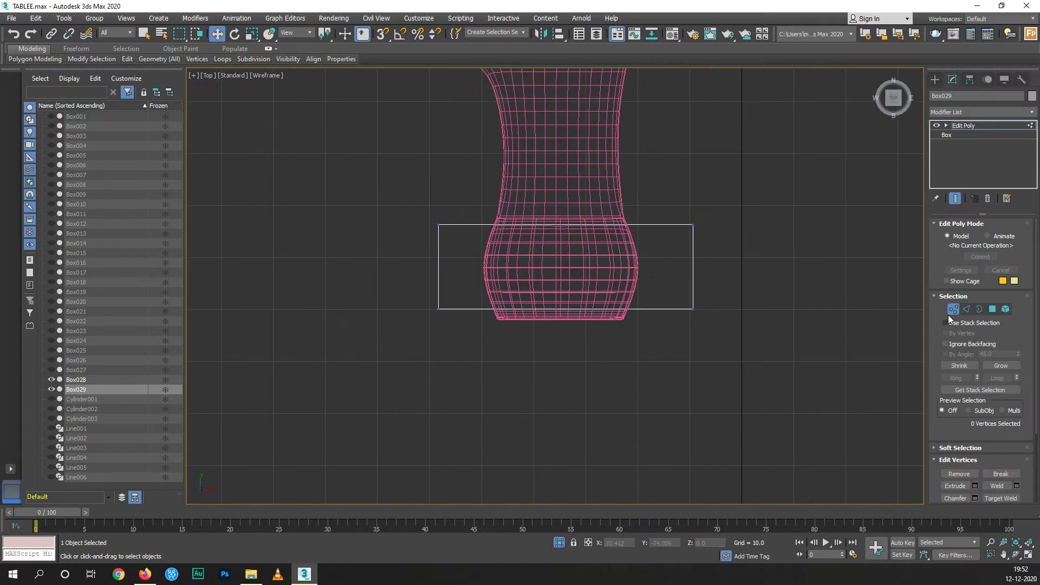
left_click_drag(712, 182, 628, 351)
left_click_drag(717, 265, 674, 274)
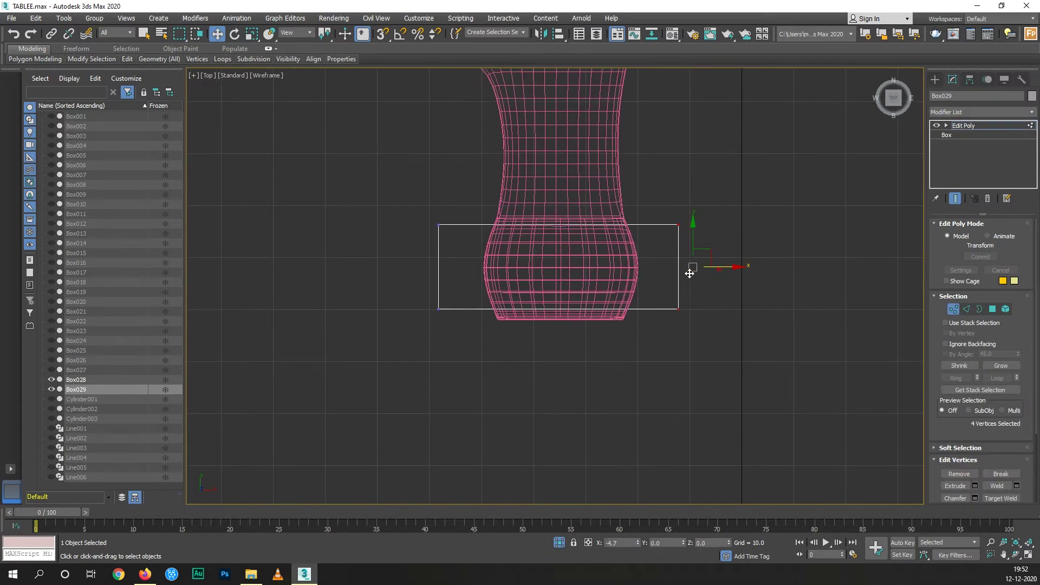
left_click_drag(469, 210, 430, 320)
left_click_drag(459, 266, 493, 266)
- Select only the box's left end polygon
left_click(992, 309)
left_click_drag(440, 256, 487, 274)
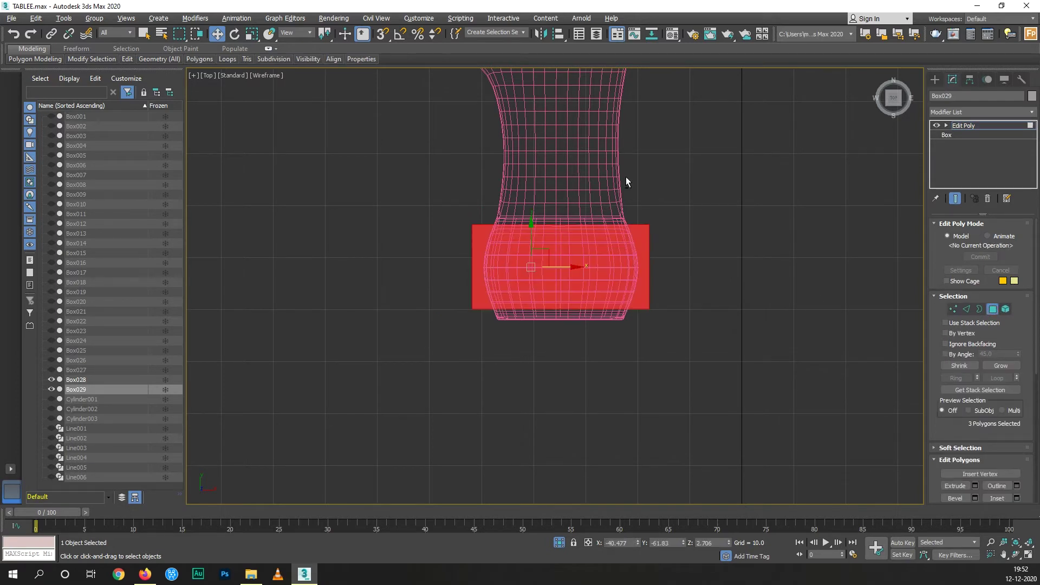
left_click_drag(614, 355, 604, 356)
scroll(693, 287, "down", 3)
scroll(693, 287, "down", 2)
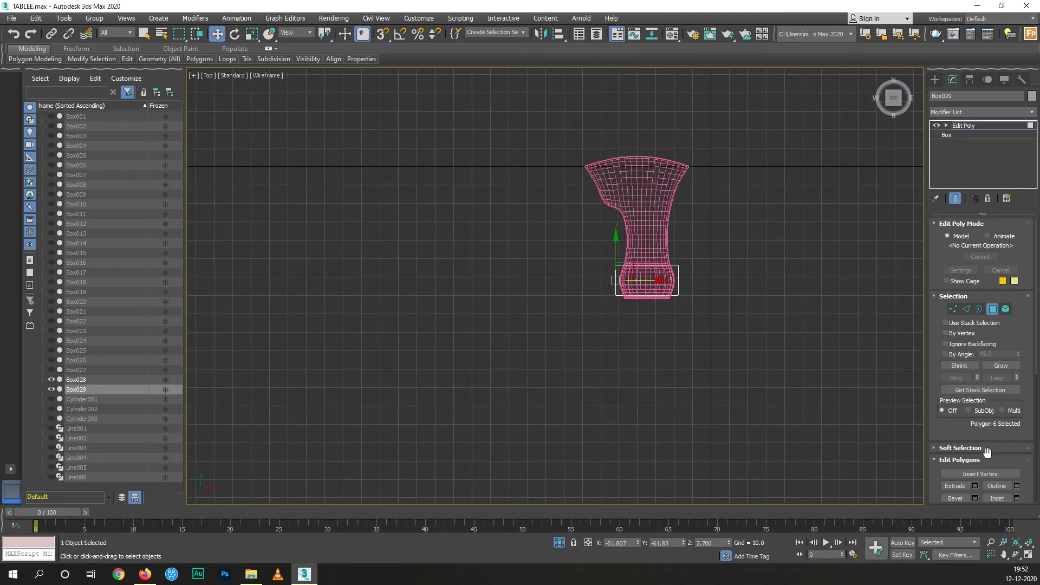
- Extrude Box029's left end face repeatedly at 22.958 height into a long segmented shaft
left_click(974, 485)
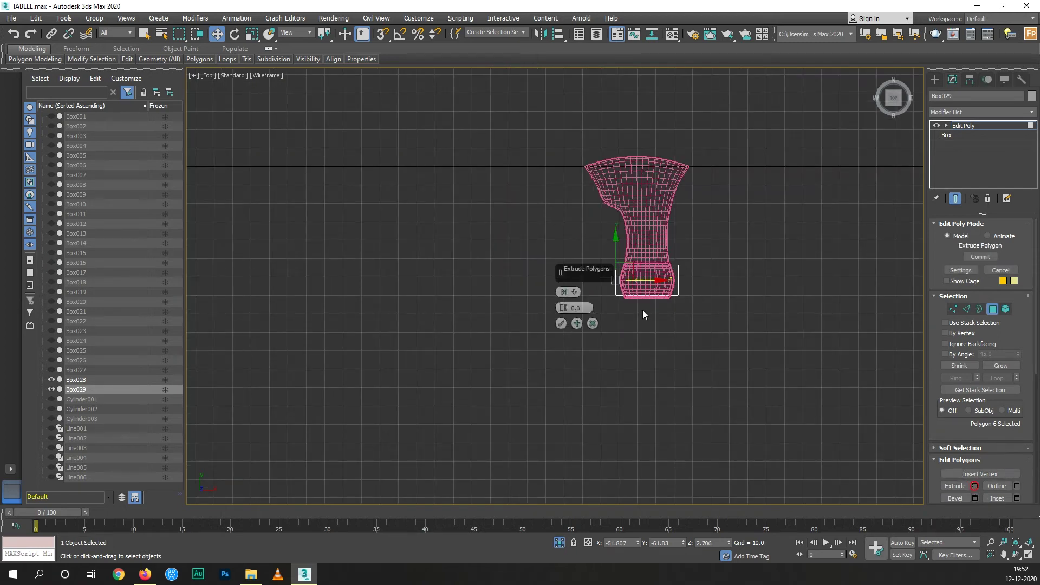
left_click_drag(563, 308, 561, 277)
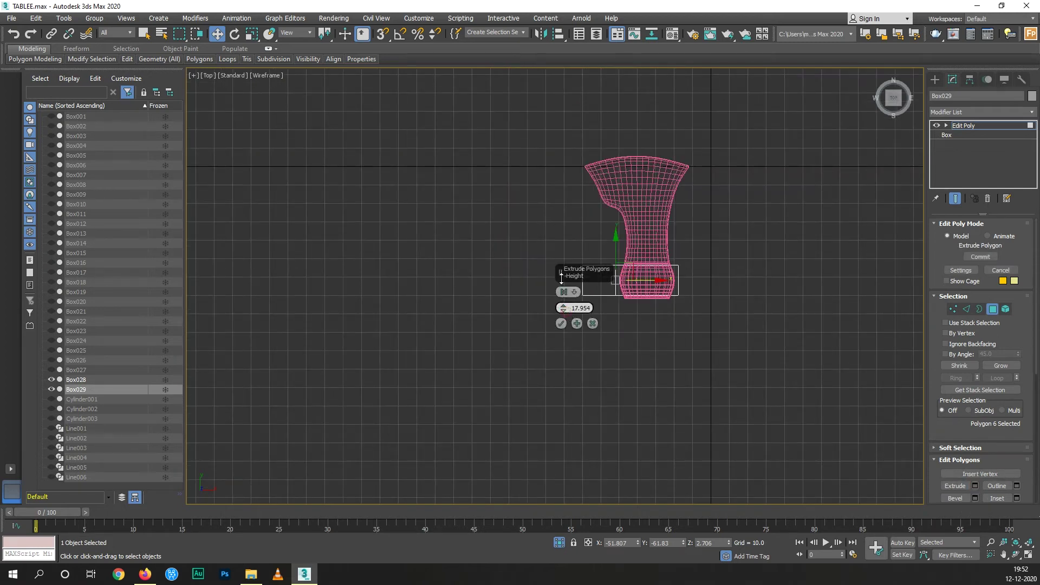
left_click_drag(561, 278, 559, 270)
left_click(575, 323)
left_click(575, 323)
left_click(576, 323)
left_click(575, 323)
left_click(576, 323)
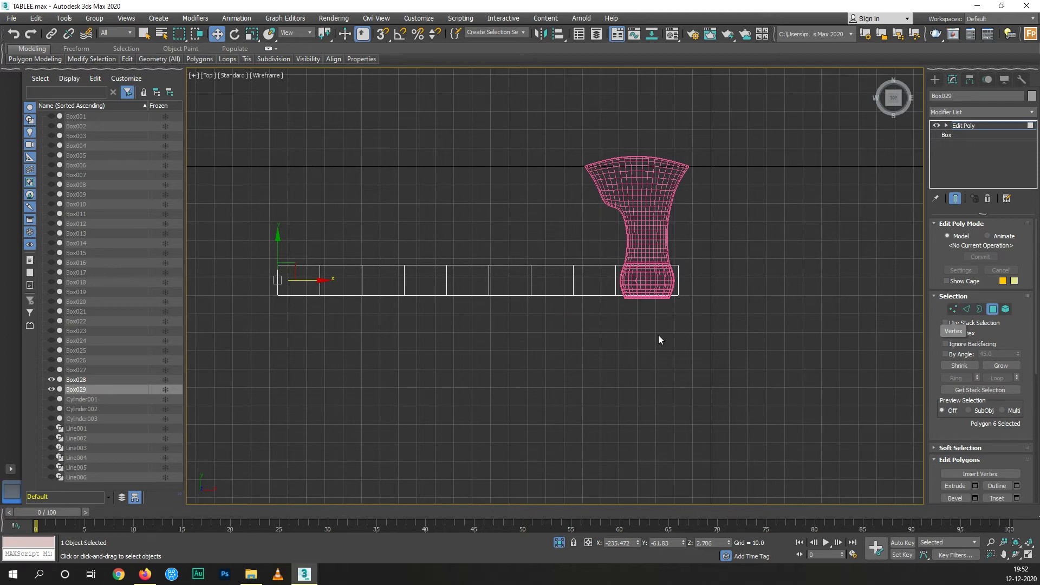
- Add an FFD 4x4x4 modifier to the handle and enter its Control Points level
left_click(989, 122)
scroll(981, 132, "down", 10)
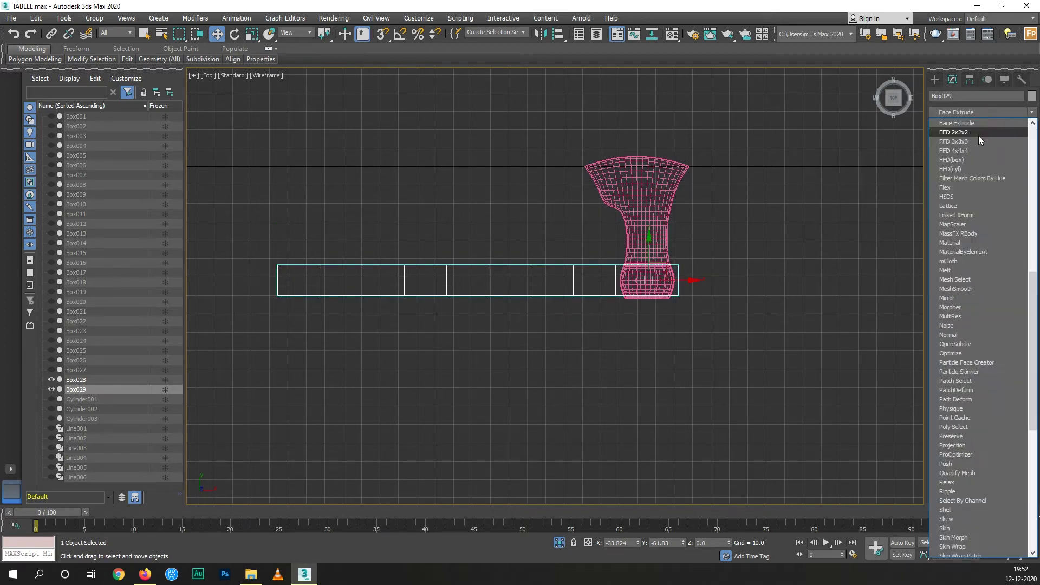
left_click(963, 150)
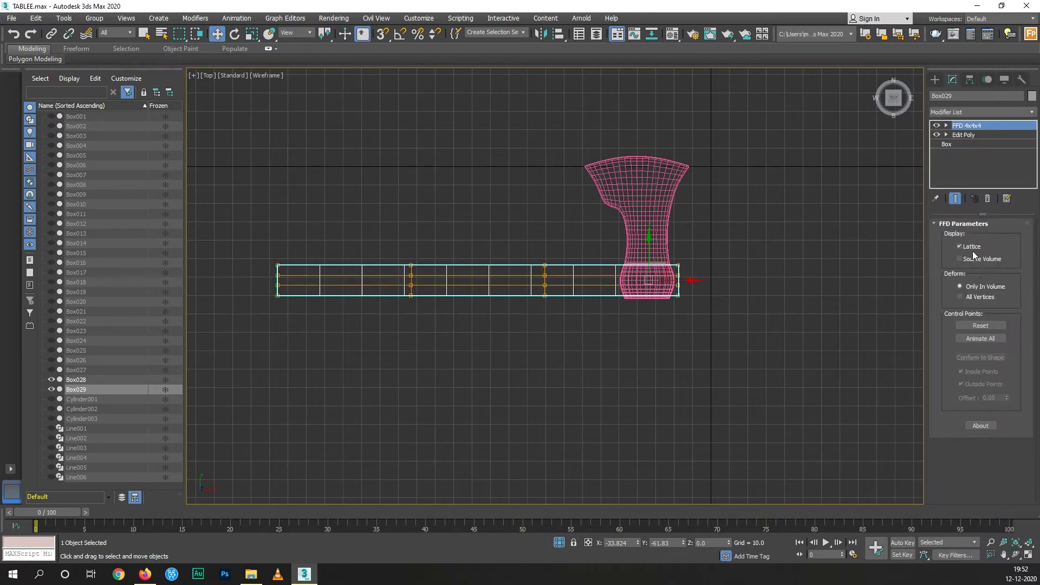
left_click(946, 126)
left_click(975, 134)
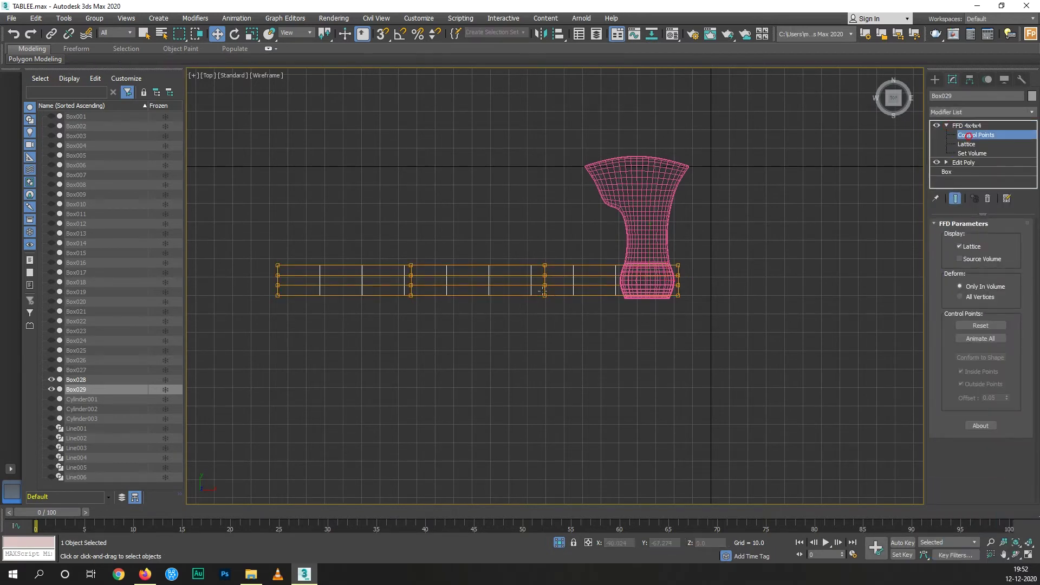
scroll(543, 297, "up", 2)
- Raise middle lattice columns in Y to arch the handle upward, then return to Edit Poly
left_click(621, 205)
left_click_drag(582, 243, 591, 183)
left_click(584, 205)
left_click_drag(421, 189, 334, 361)
left_click_drag(395, 247, 403, 176)
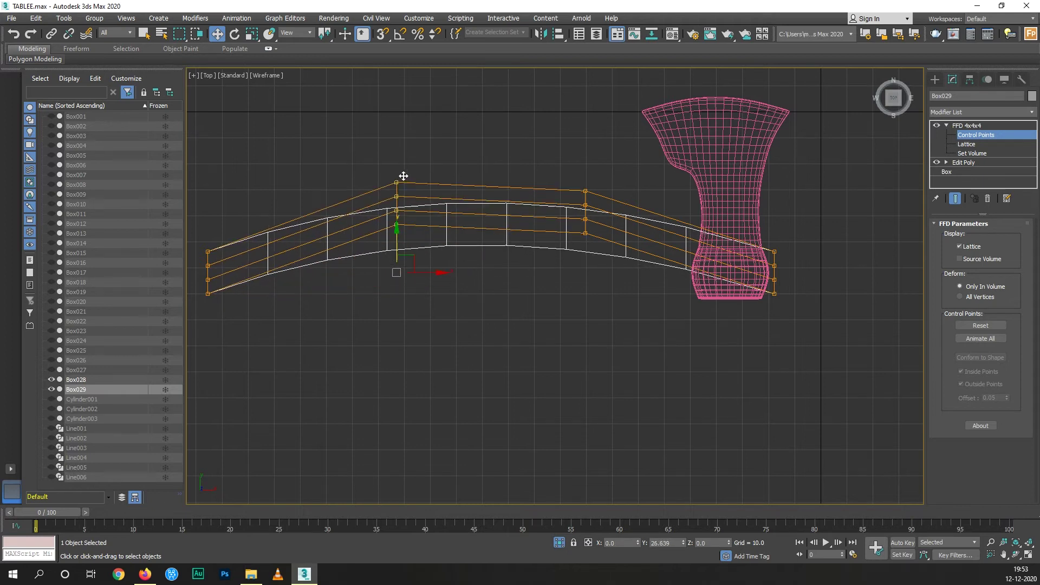
scroll(734, 248, "up", 4)
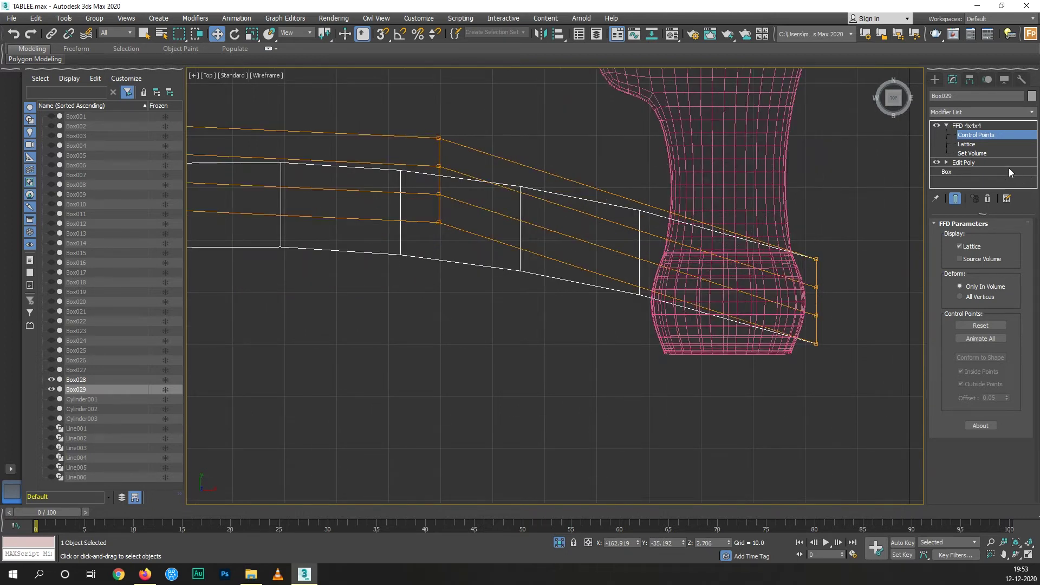
left_click(975, 165)
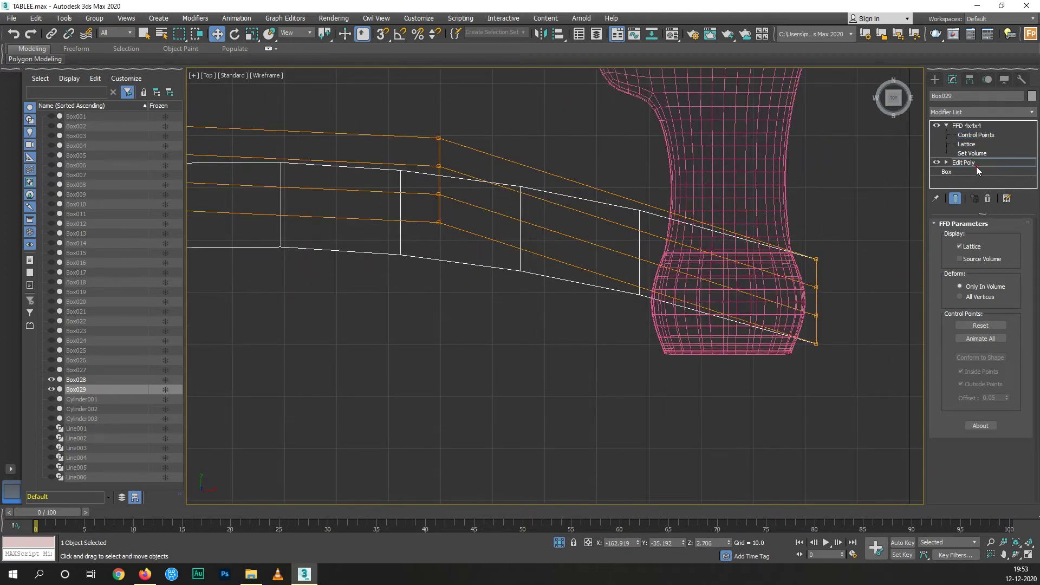
left_click(216, 87)
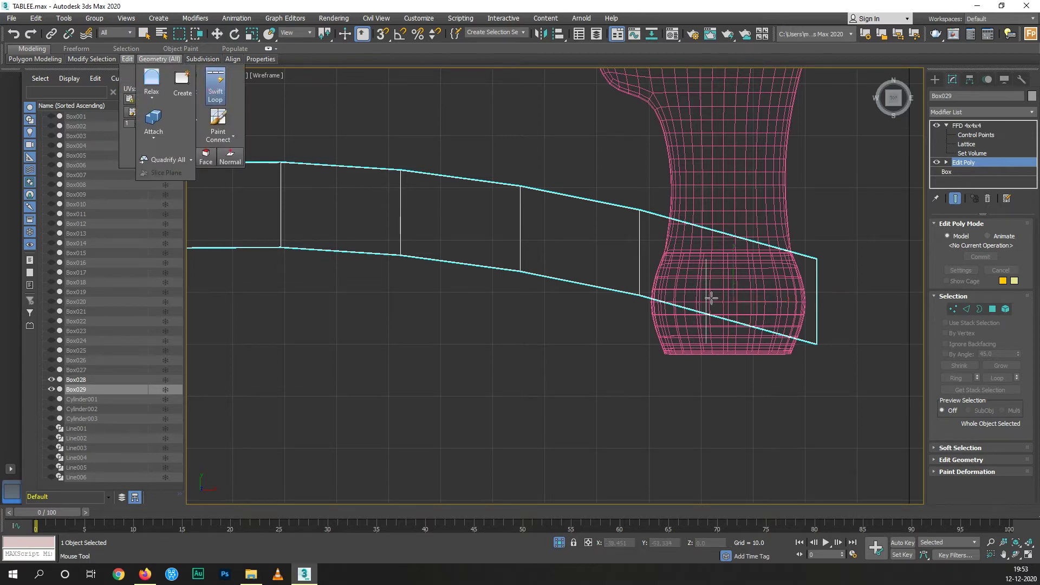
left_click(955, 198)
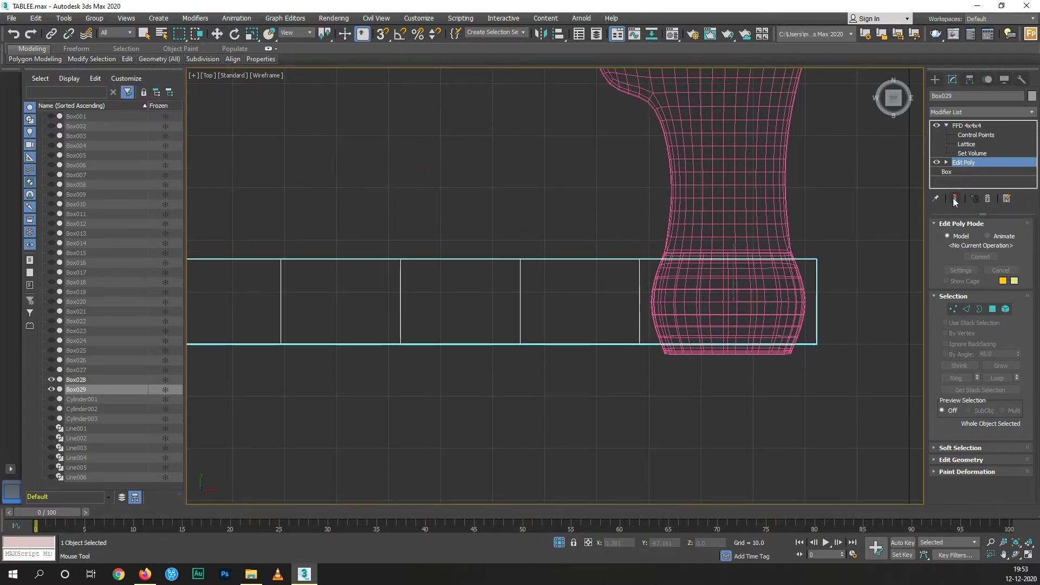
left_click(677, 273)
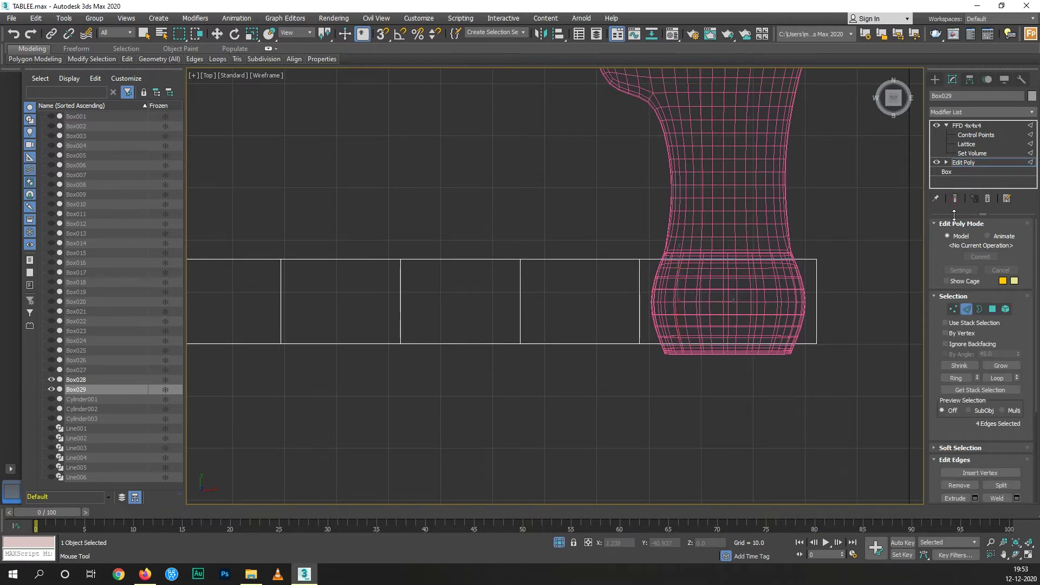
left_click(967, 163)
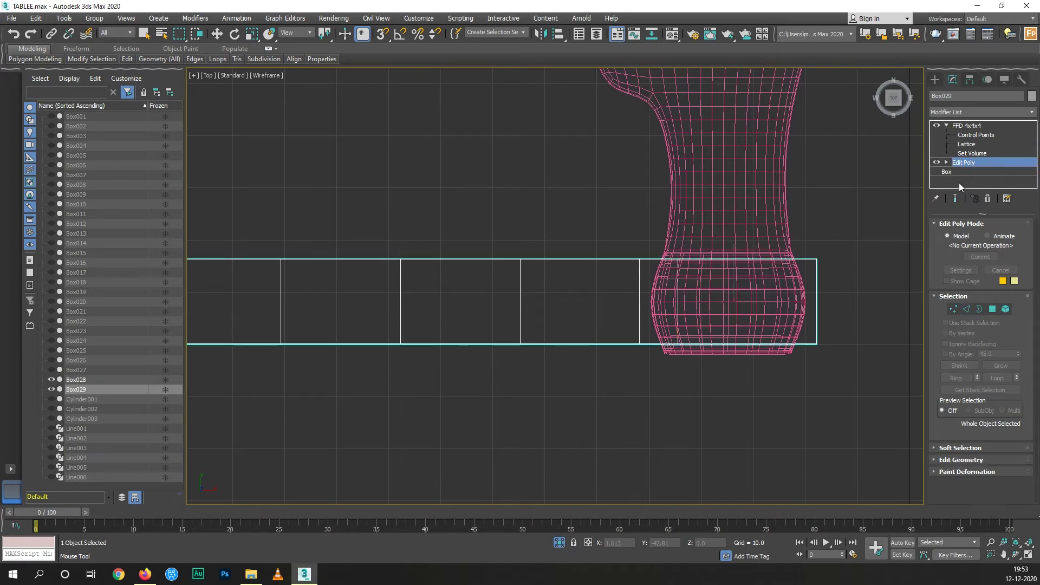
left_click(954, 199)
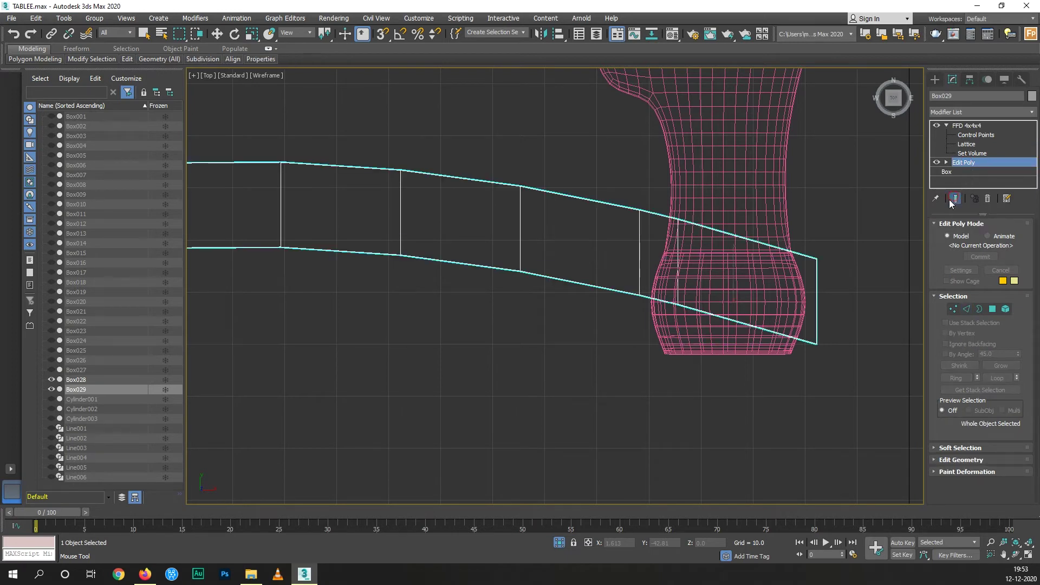
- Delete the FFD 4x4x4 modifier and re-add it from the Modifier List
left_click(974, 135)
scroll(710, 272, "down", 2)
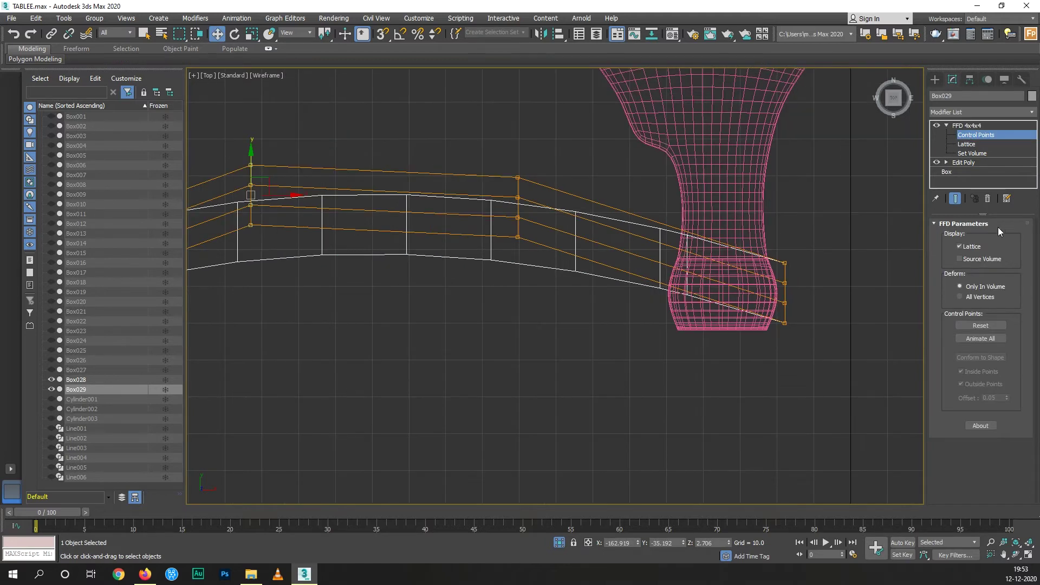
left_click(988, 200)
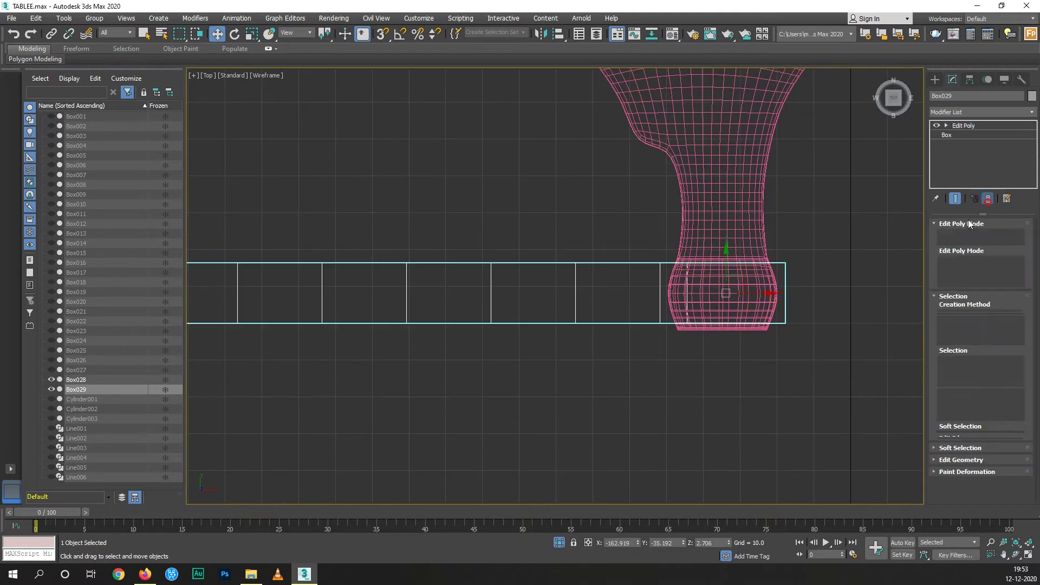
left_click(980, 113)
key("f")
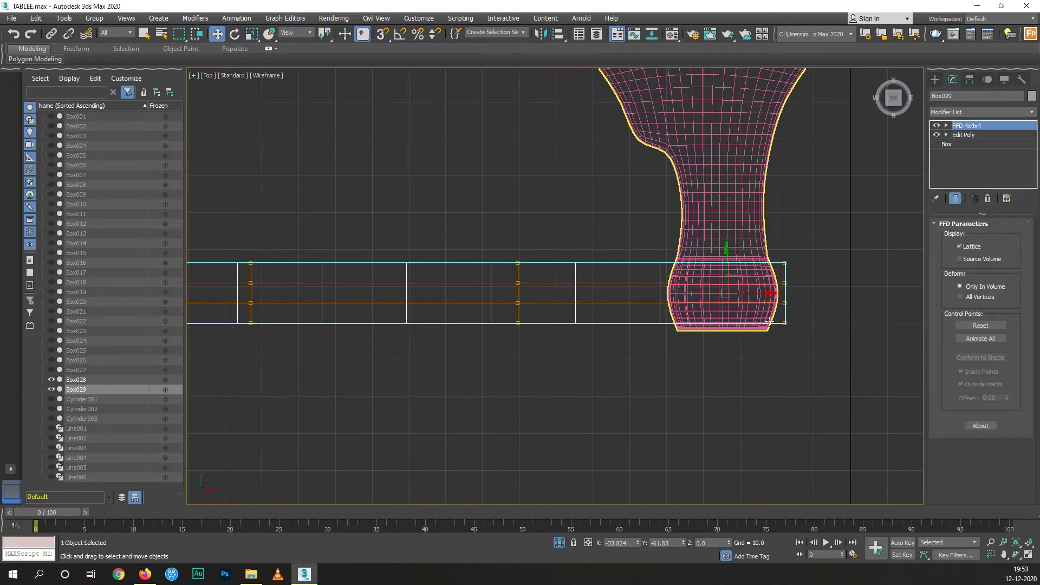
scroll(769, 322, "down", 2)
scroll(770, 322, "down", 1)
mouse_move(618, 351)
left_mouse_down()
mouse_move(643, 281)
mouse_move(624, 352)
left_mouse_up()
- Test-bend the handle by raising the middle and left lattice columns
left_click(945, 125)
left_click(975, 134)
left_click_drag(661, 258, 636, 319)
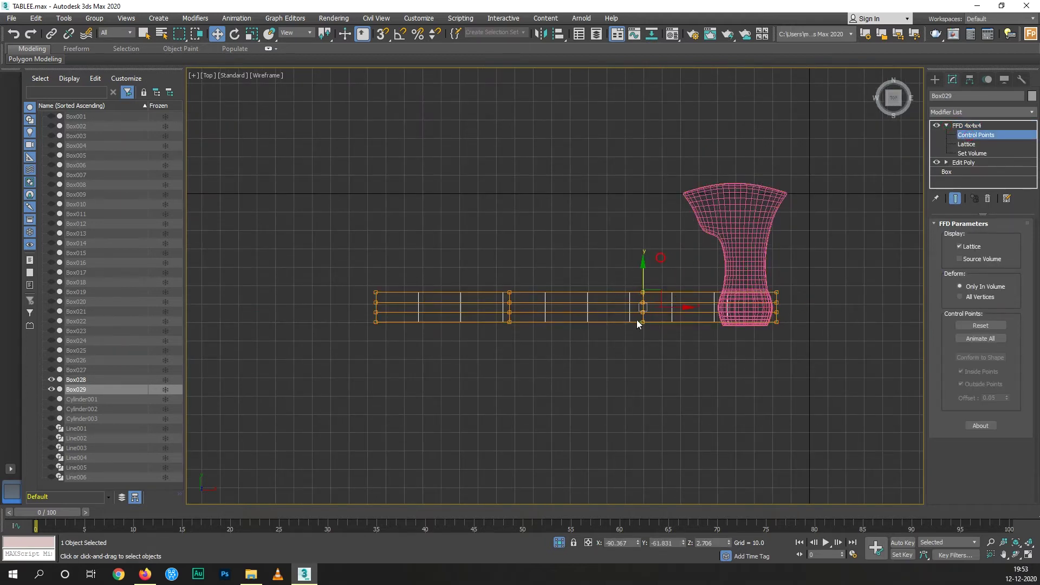
left_click_drag(643, 281, 646, 231)
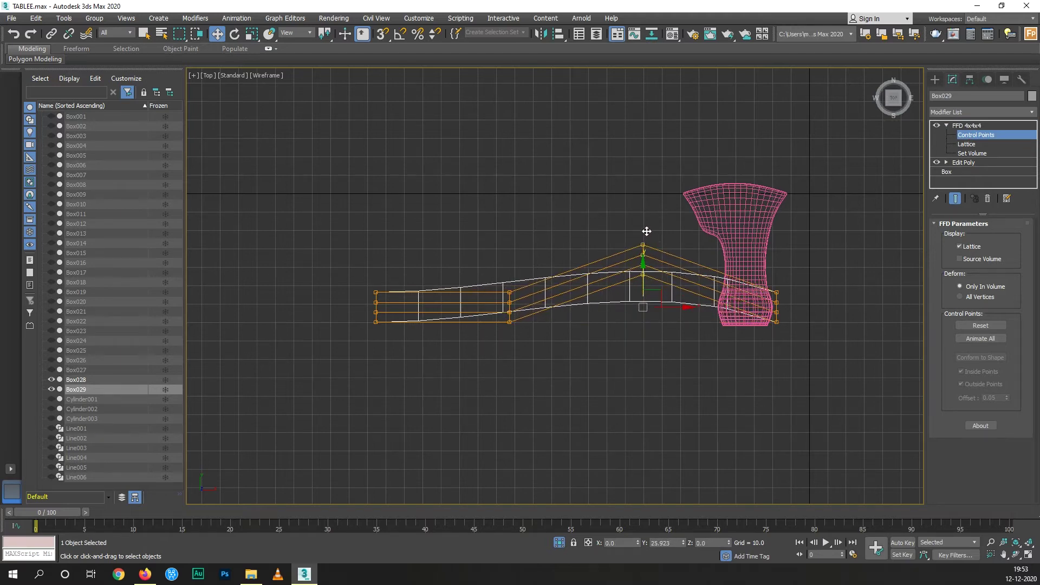
left_click_drag(543, 281, 504, 364)
left_click_drag(508, 281, 514, 225)
- Leave control-point editing and delete the FFD 4x4x4 modifier again
left_click(510, 242)
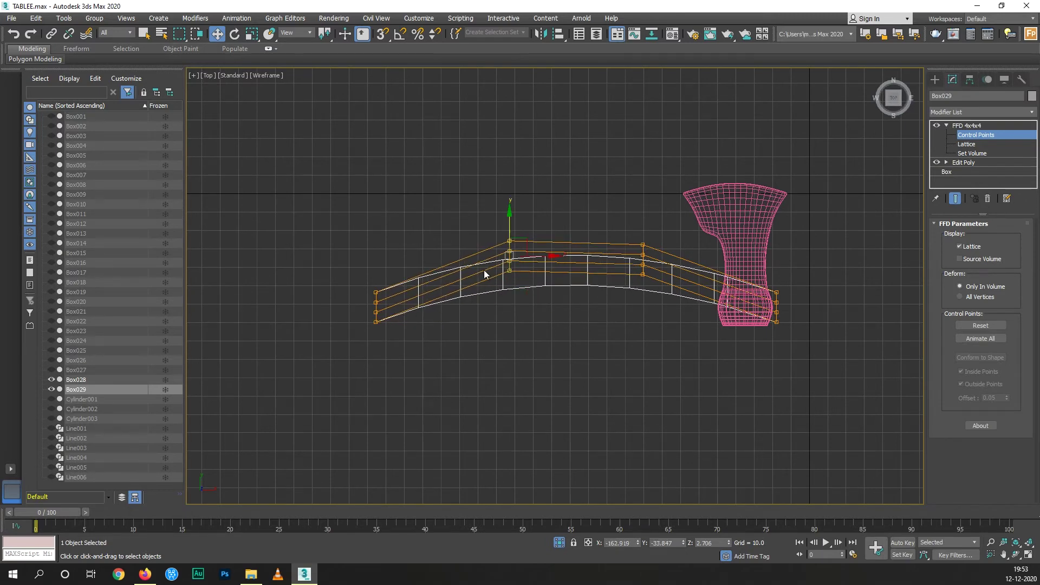
left_click(969, 125)
scroll(742, 280, "up", 5)
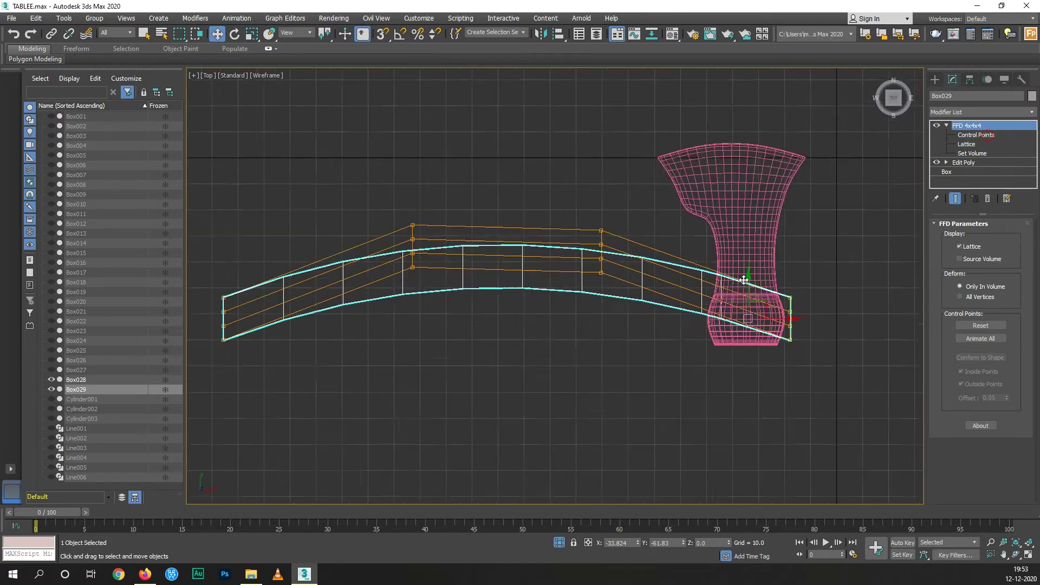
left_click(987, 199)
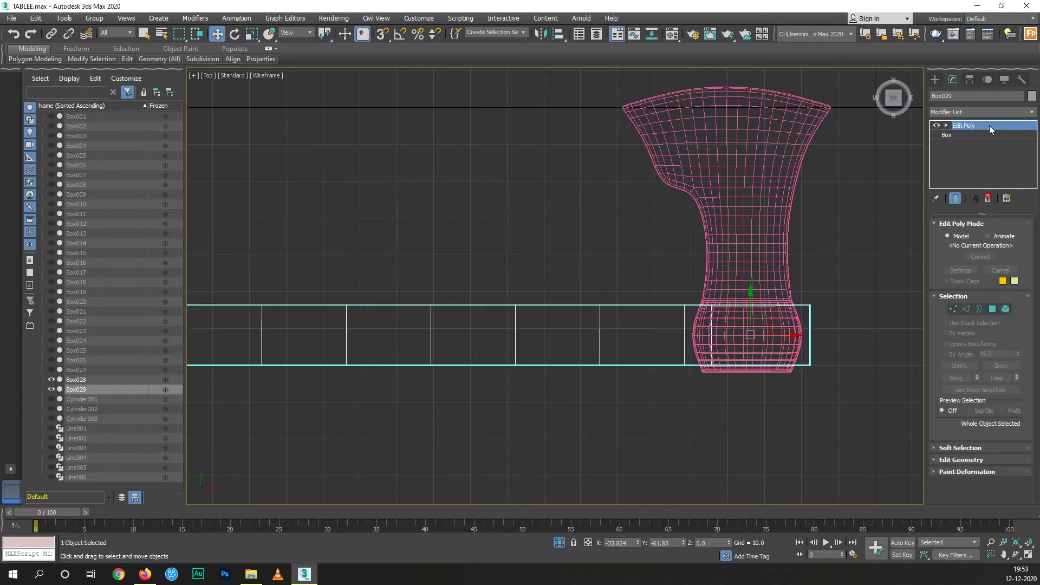
- Add an FFD(box) modifier to Box029 and set its lattice to 6x6x6 points
left_click(989, 111)
key("f")
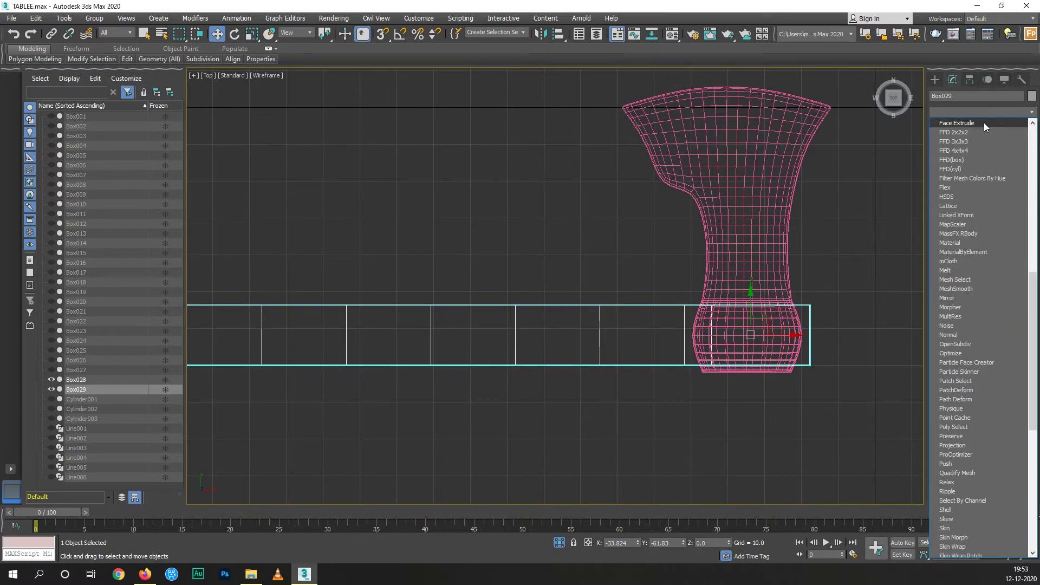
left_click(966, 159)
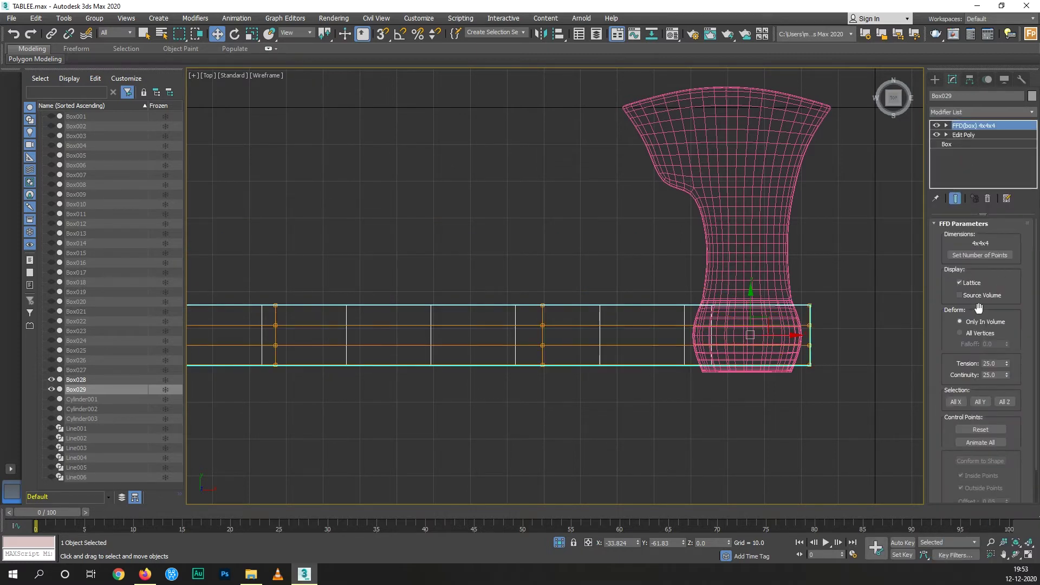
left_click(980, 258)
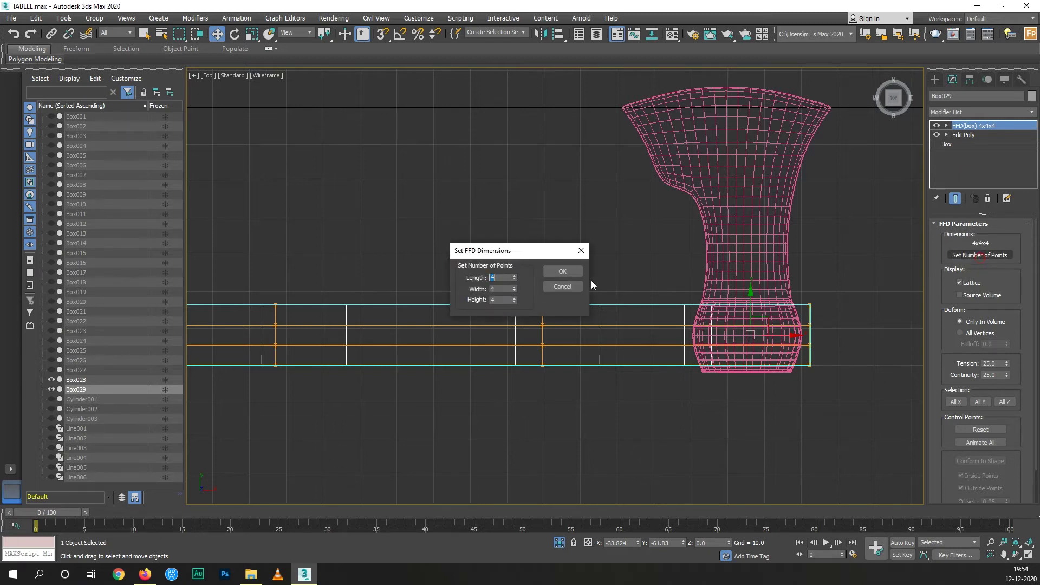
left_click(515, 279)
left_click(569, 280)
scroll(695, 309, "down", 2)
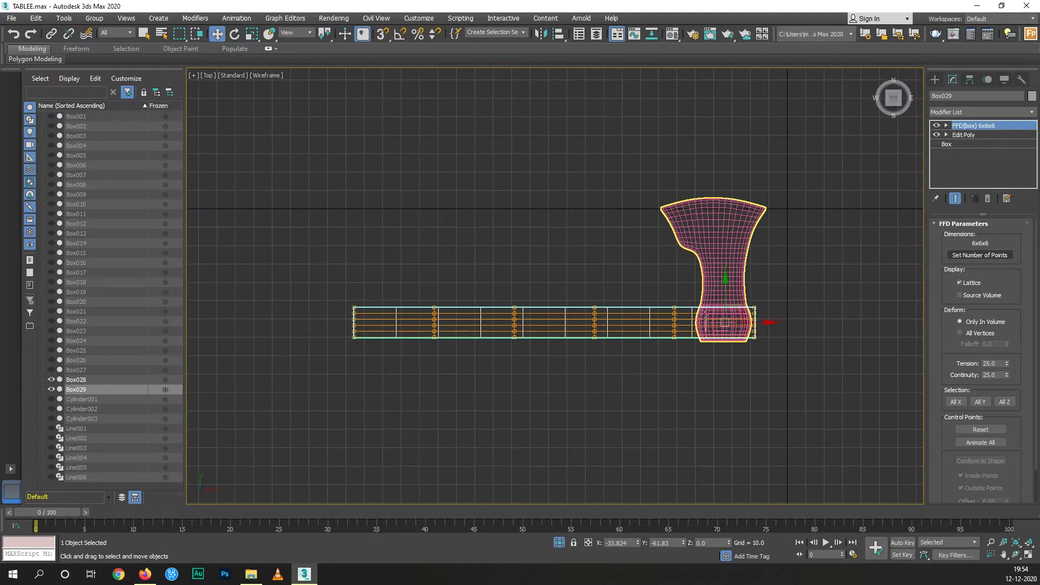
scroll(678, 332, "up", 2)
left_click(946, 126)
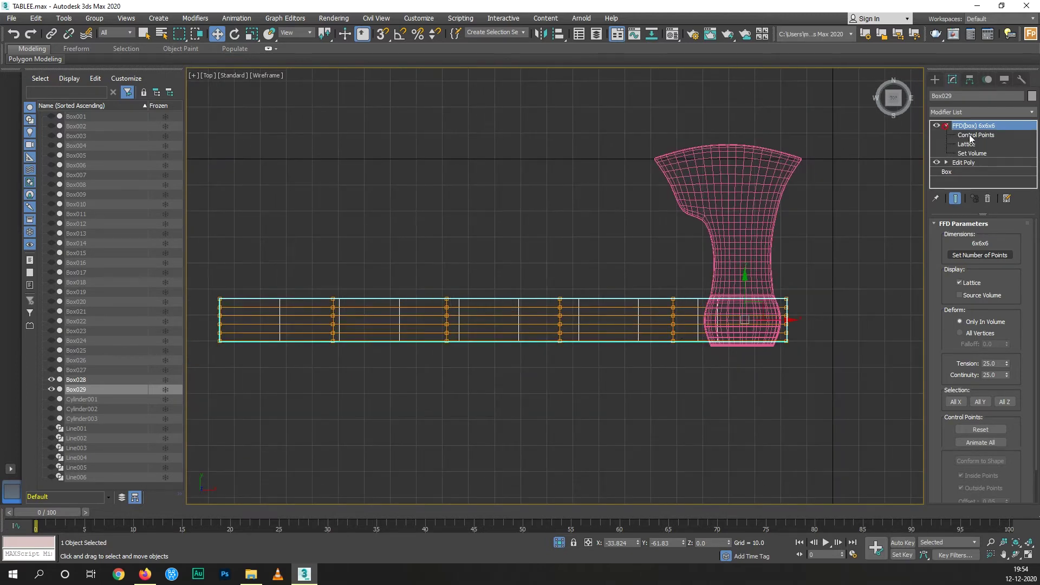
- Raise the middle FFD(box) lattice column to arch the handle's middle upward
left_click(975, 135)
left_click_drag(629, 384, 630, 384)
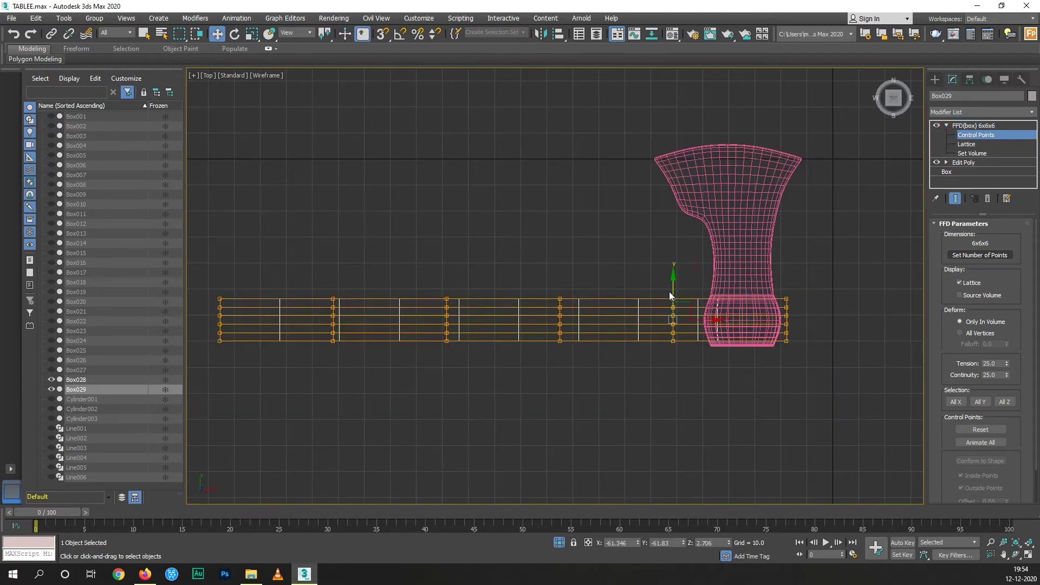
scroll(603, 287, "down", 2)
mouse_move(511, 331)
left_mouse_down()
mouse_move(476, 284)
mouse_move(495, 251)
left_mouse_up()
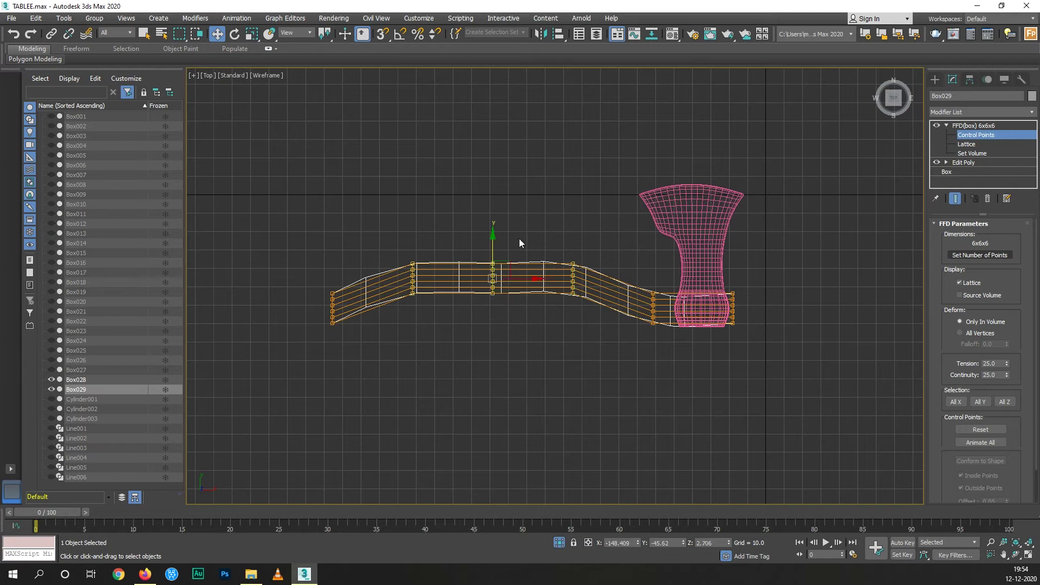
left_click_drag(494, 273, 496, 248)
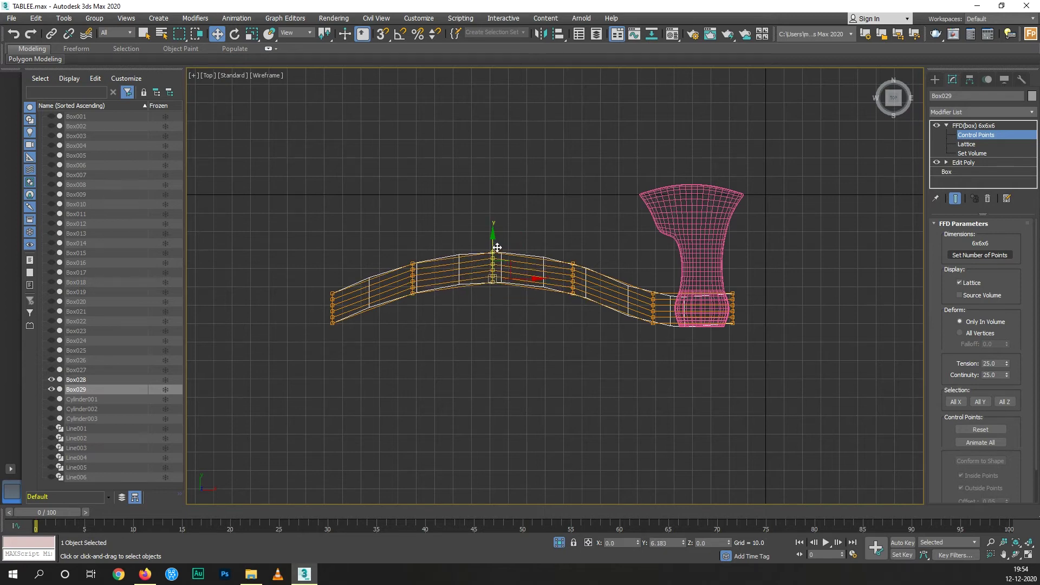
- Lower the lattice columns toward the butt end and check the curve in Perspective
left_click_drag(356, 339, 306, 352)
left_click_drag(452, 250, 451, 269)
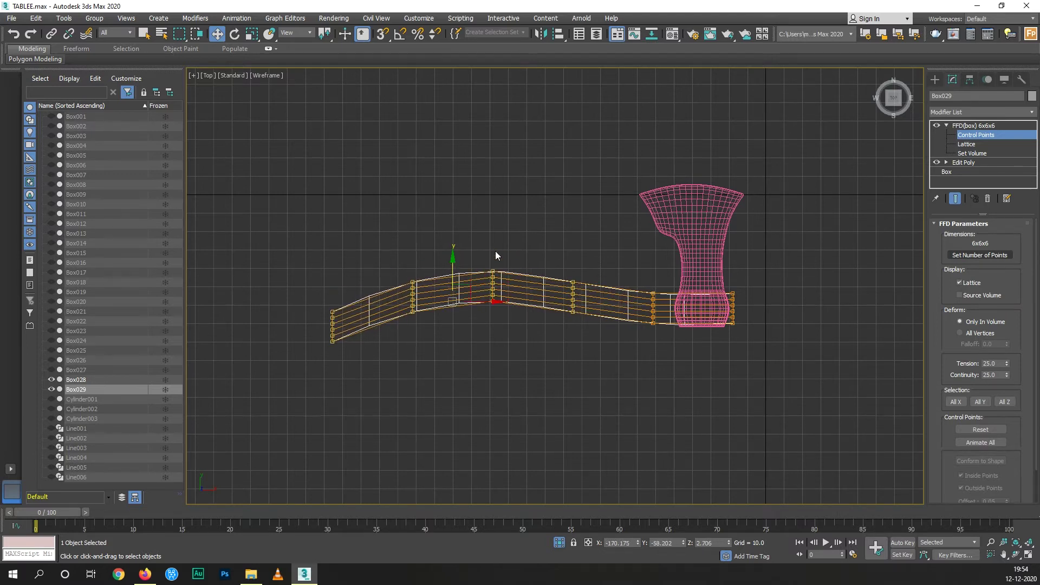
mouse_move(337, 375)
left_mouse_down()
mouse_move(437, 294)
mouse_move(413, 279)
left_mouse_up()
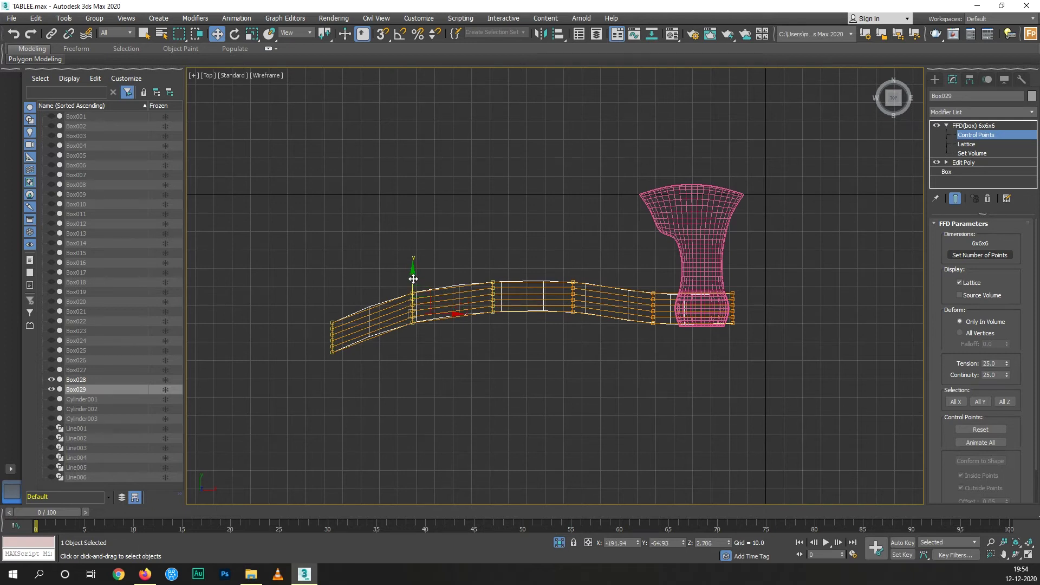
key("p")
mouse_move(762, 409)
middle_mouse_down("alt")
mouse_move(650, 287)
mouse_move(732, 325)
mouse_move(764, 406)
mouse_move(689, 302)
mouse_move(559, 379)
mouse_move(397, 360)
mouse_move(378, 392)
mouse_move(808, 236)
mouse_move(529, 301)
mouse_move(515, 274)
mouse_move(550, 272)
middle_mouse_up("alt")
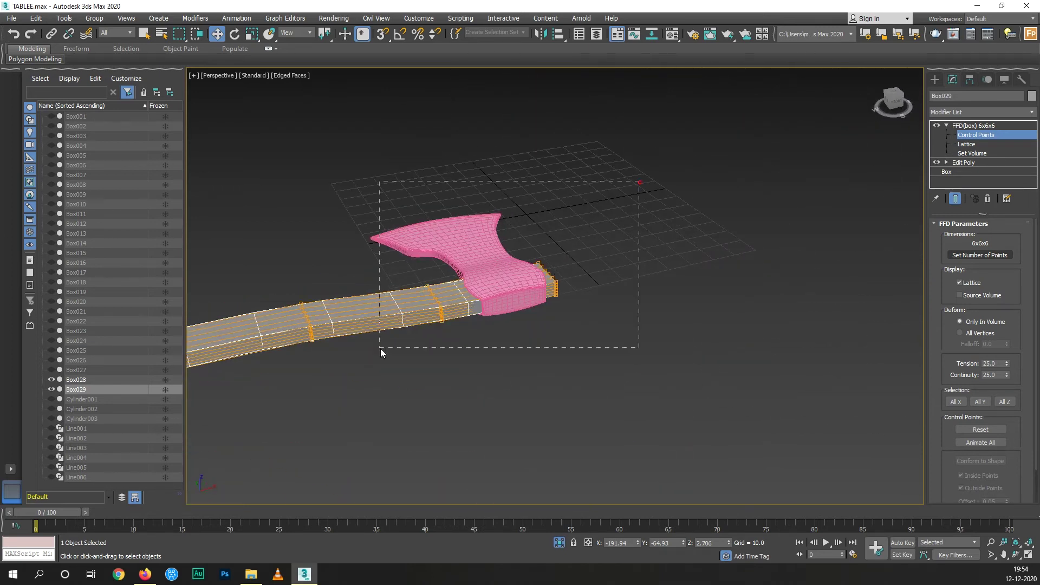
- Assign the default grey material to both the axe head and handle
left_click_drag(381, 352, 383, 351)
left_click_drag(665, 181, 409, 347)
key("m")
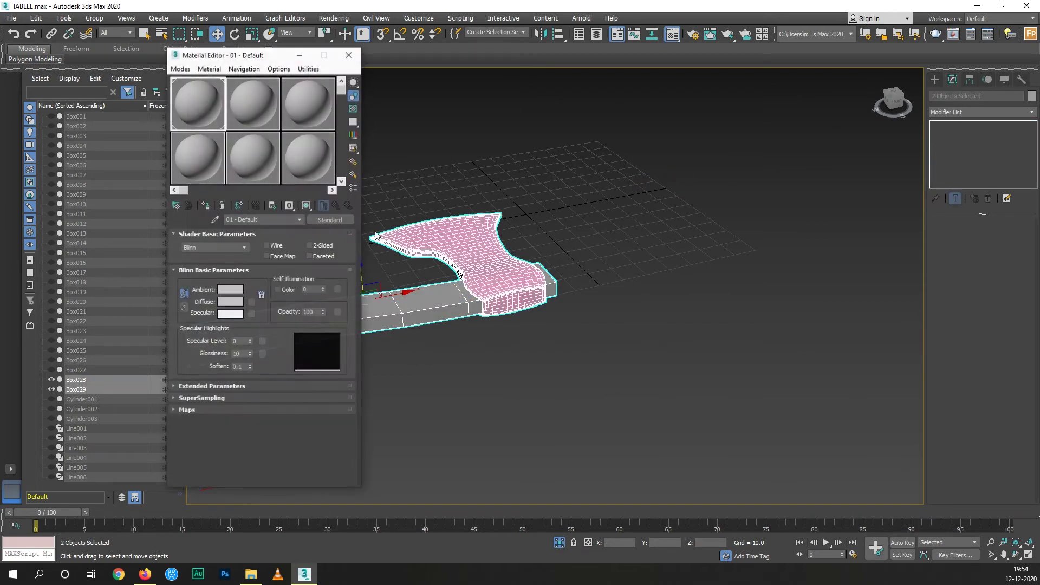
left_click(204, 206)
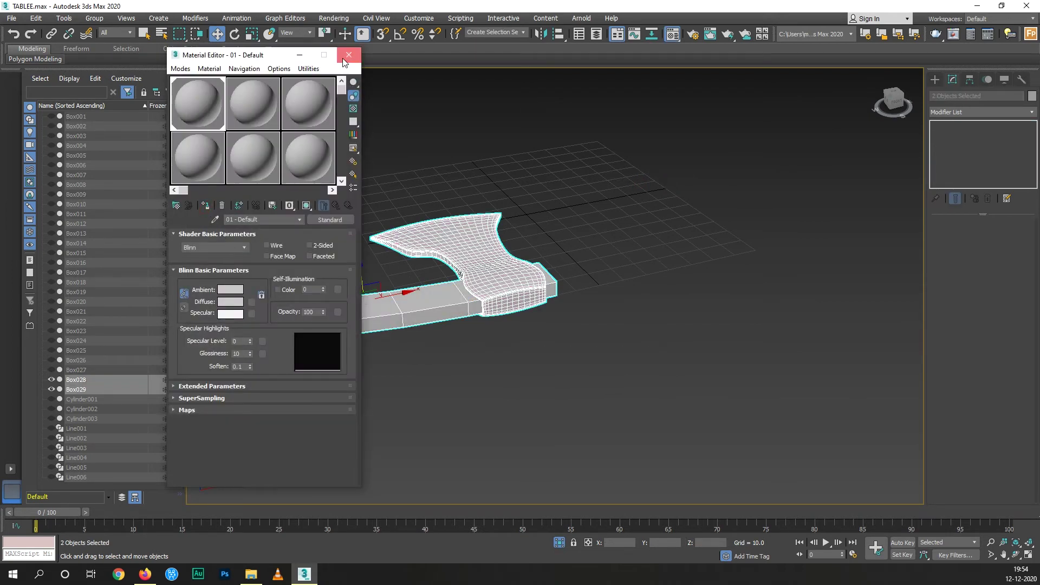
left_click(348, 55)
- Set the object colour to black, deselect, and reselect the handle
left_click(1031, 96)
left_click(601, 315)
left_click(577, 346)
mouse_move(551, 381)
middle_mouse_down()
mouse_move(532, 349)
mouse_move(766, 325)
mouse_move(717, 313)
mouse_move(703, 249)
middle_mouse_up()
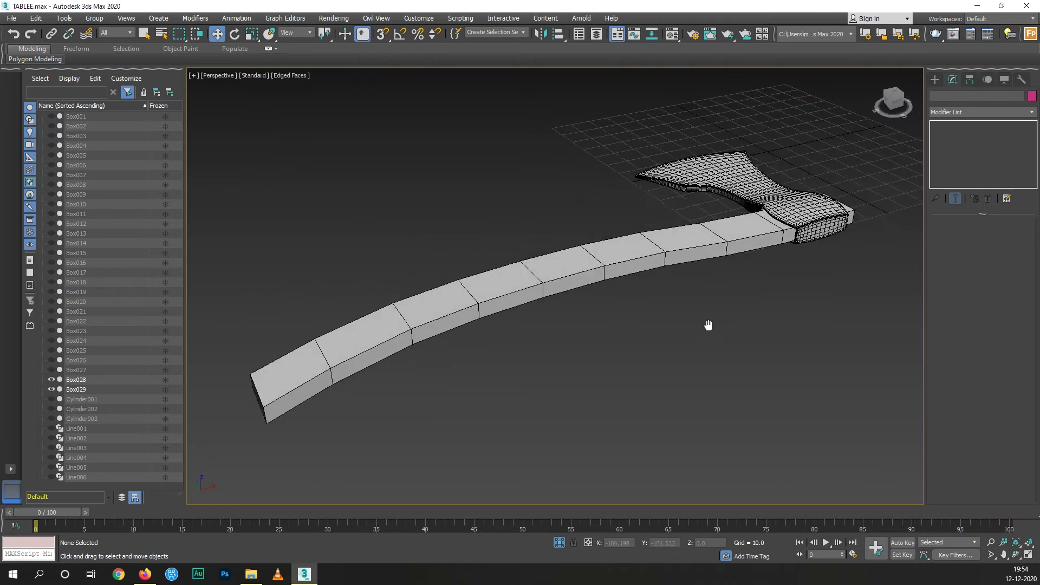
left_click(703, 250)
left_click(987, 112)
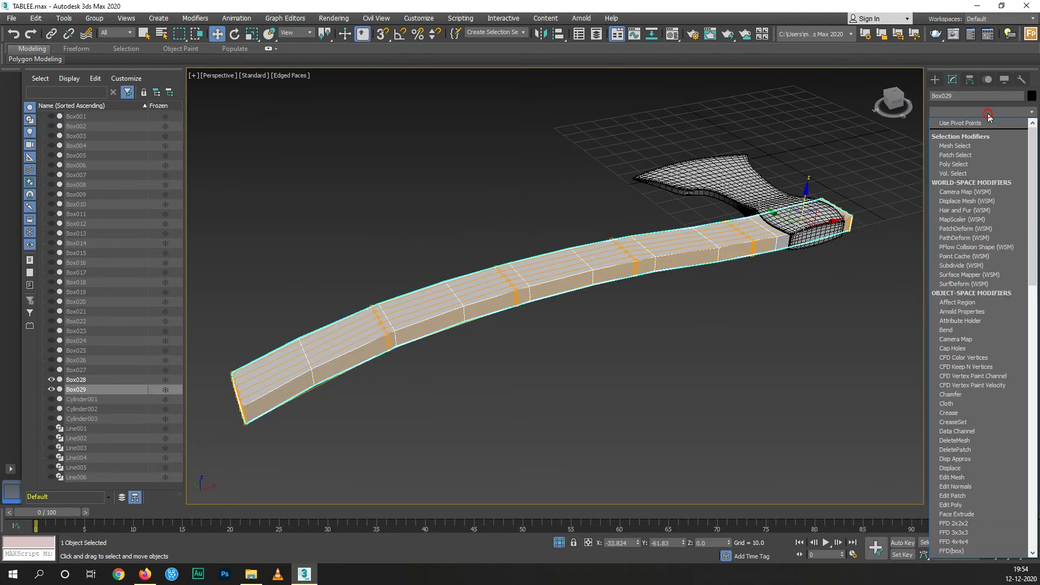
- Add TurboSmooth with Iterations 2 to Box029, then return to Edit Poly showing only the base cage
left_click(984, 115)
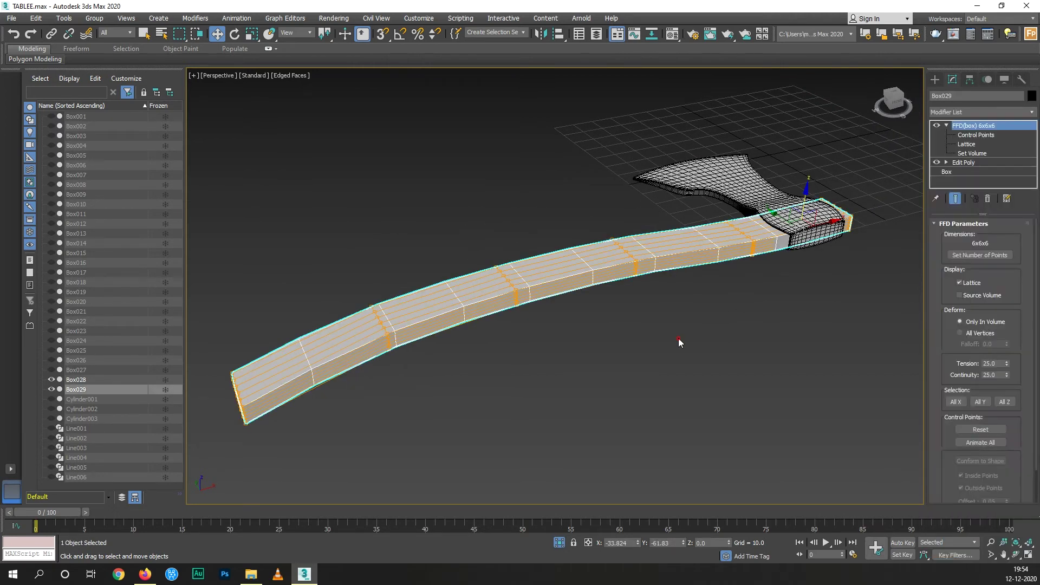
left_click(973, 112)
key("t")
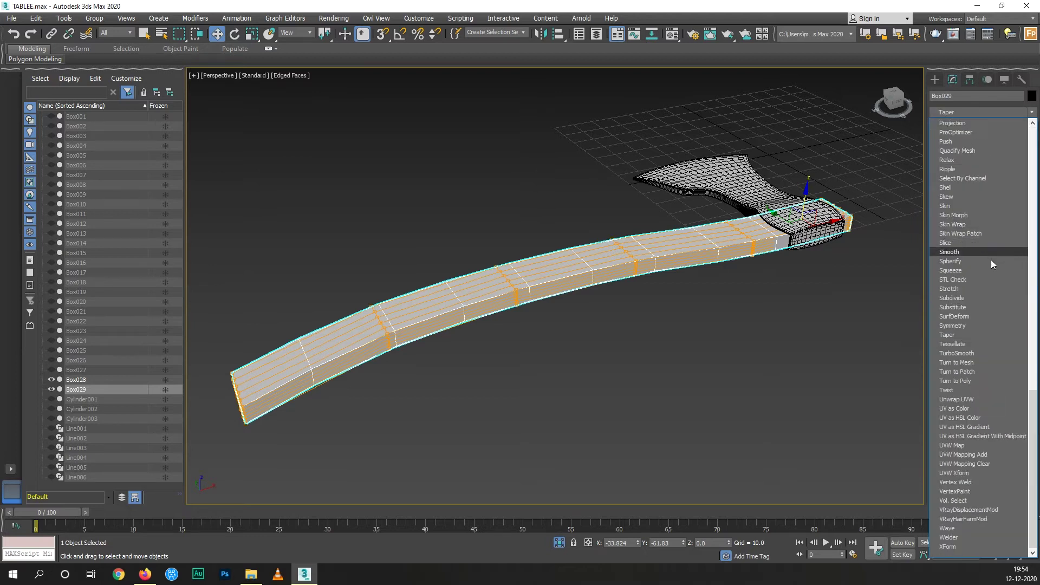
left_click(964, 353)
scroll(766, 230, "up", 3)
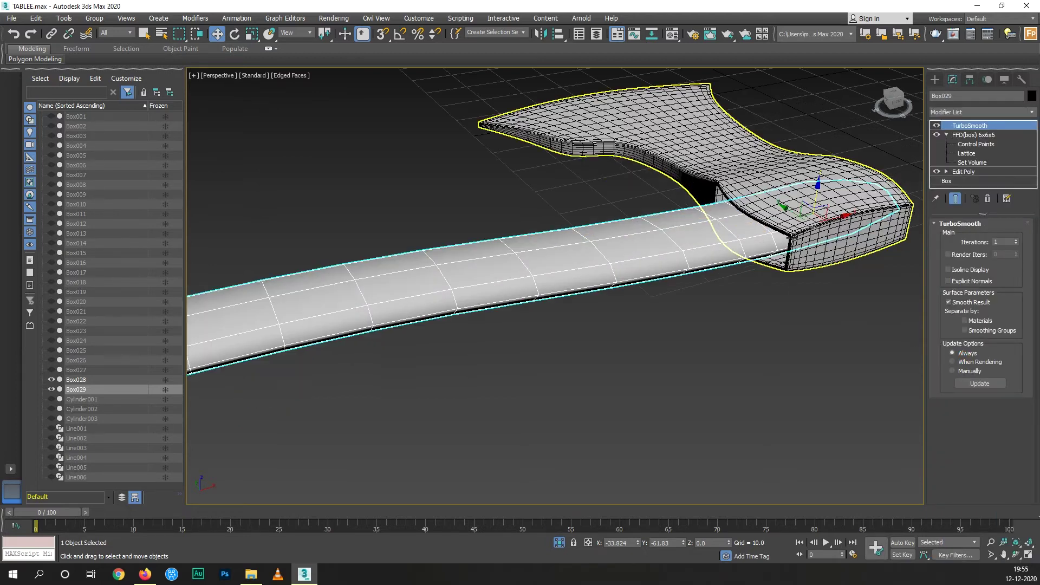
scroll(791, 234, "up", 2)
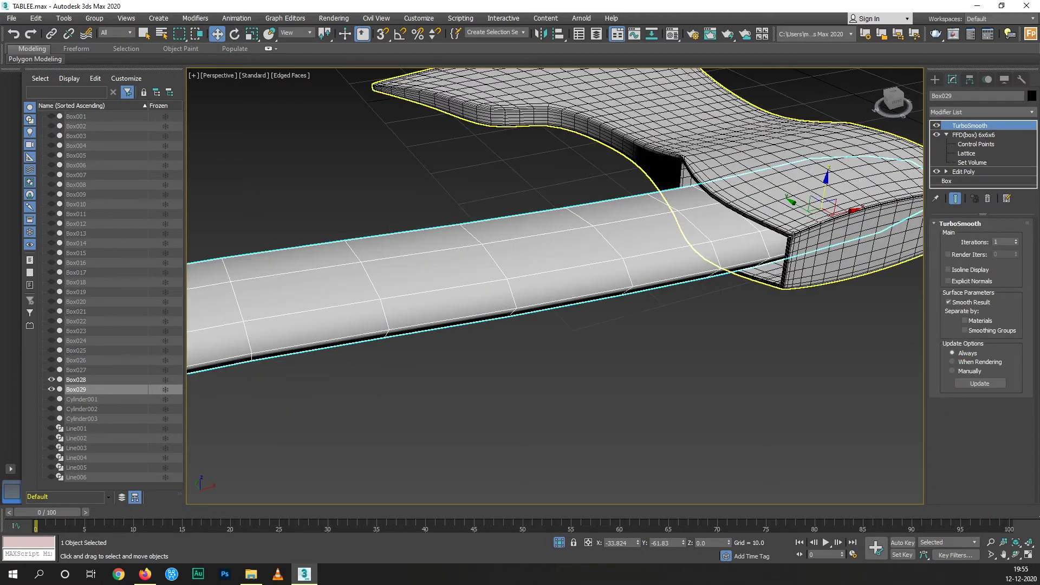
left_click(1016, 241)
left_click(976, 173)
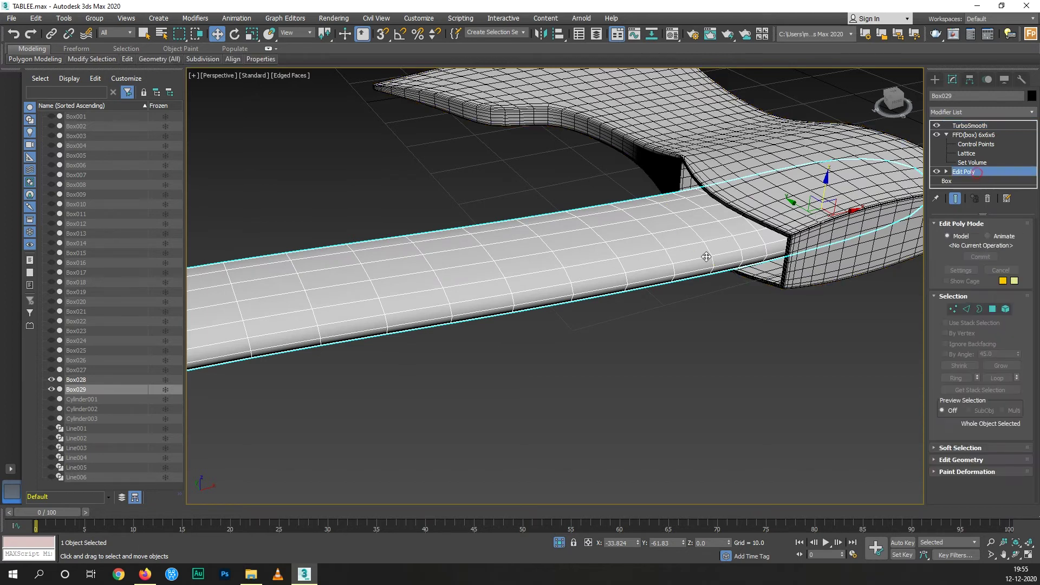
left_click(955, 199)
- Select the ring of cross edges running along the handle in Edge mode
left_click(966, 309)
left_click(736, 264)
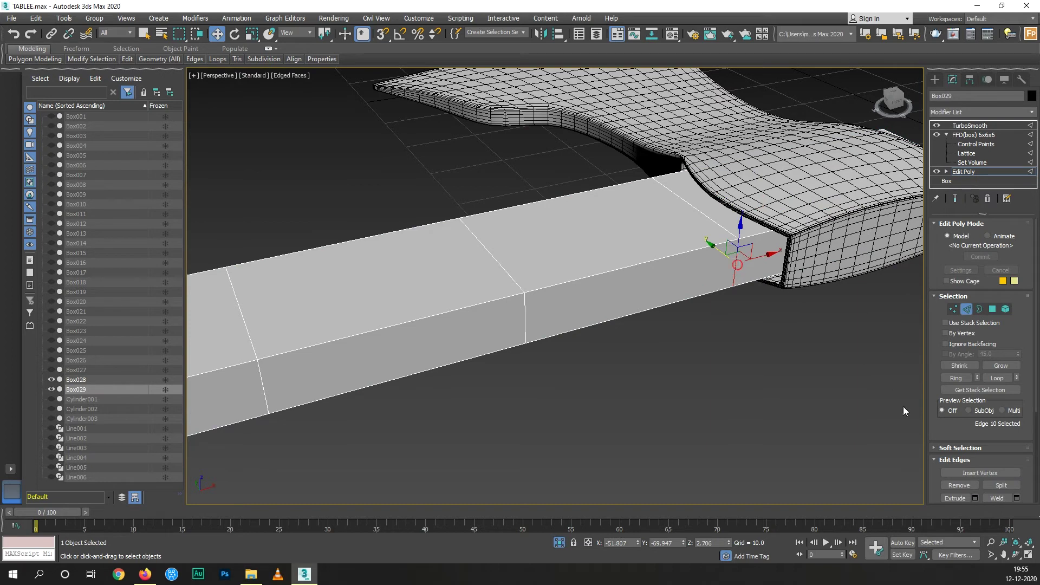
left_click(961, 379)
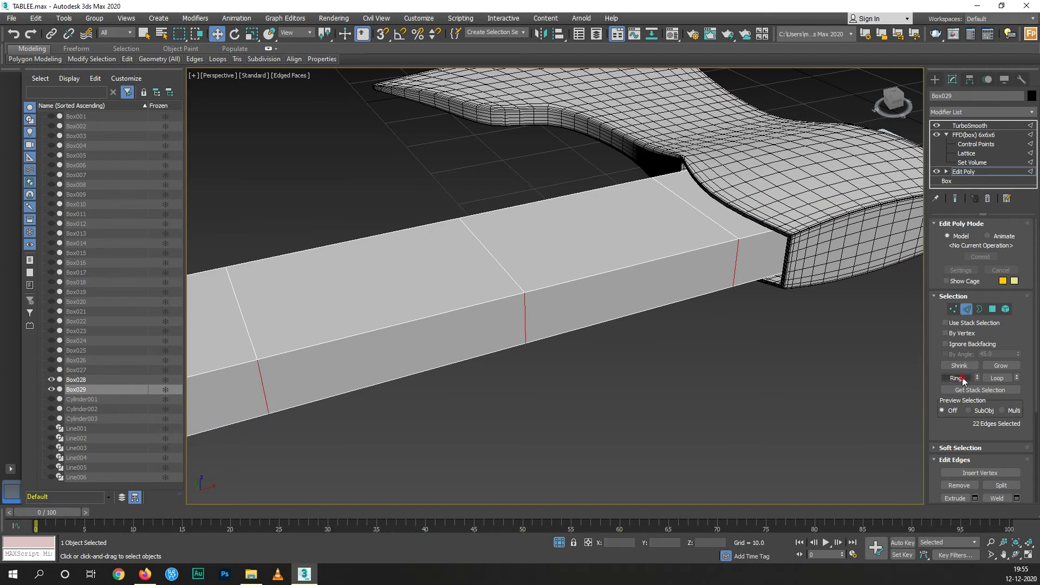
scroll(990, 413, "down", 1)
- Connect the ring with 2 segments and Pinch 48, then orbit to inspect the loops
left_click(1017, 490)
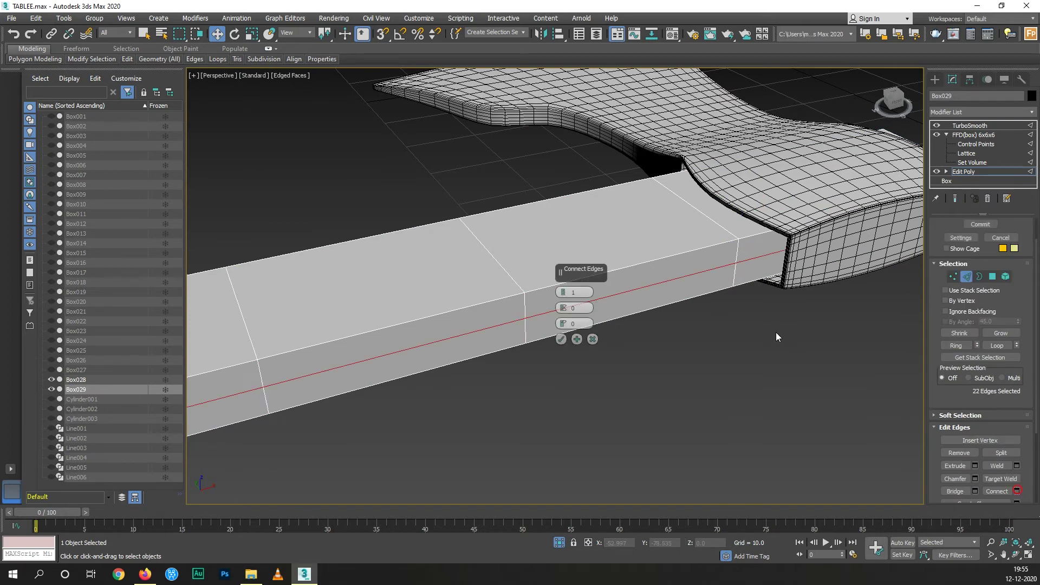
middle_click_drag(736, 332, 744, 313, "alt")
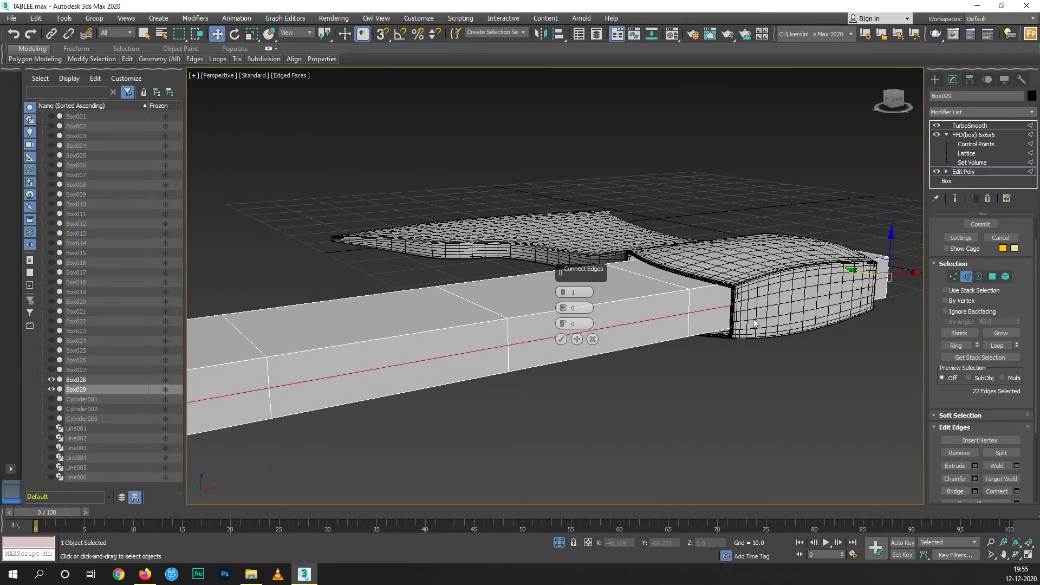
left_click(564, 291)
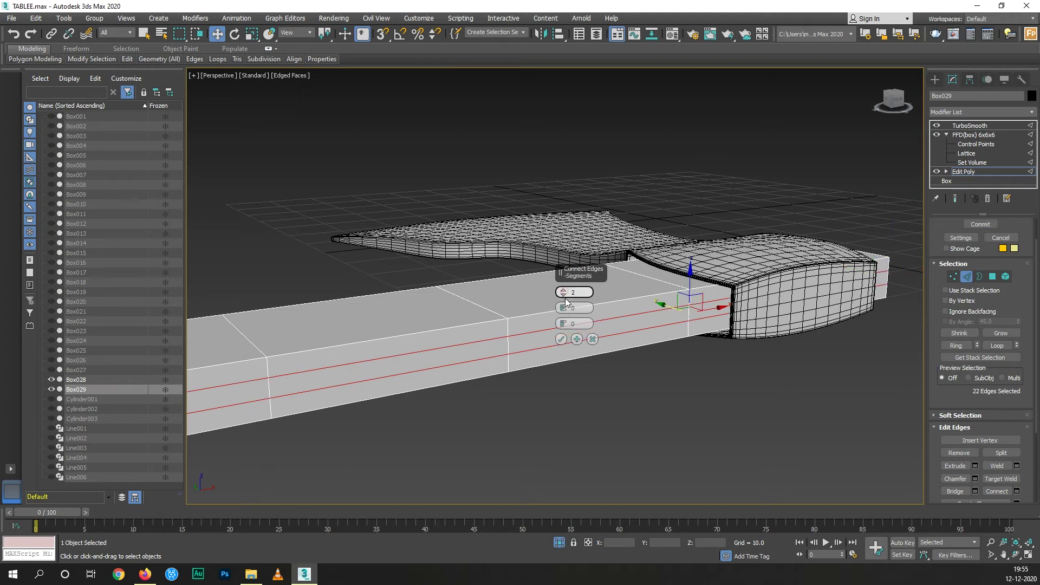
mouse_move(563, 307)
left_mouse_down()
mouse_move(577, 173)
mouse_move(579, 194)
left_mouse_up()
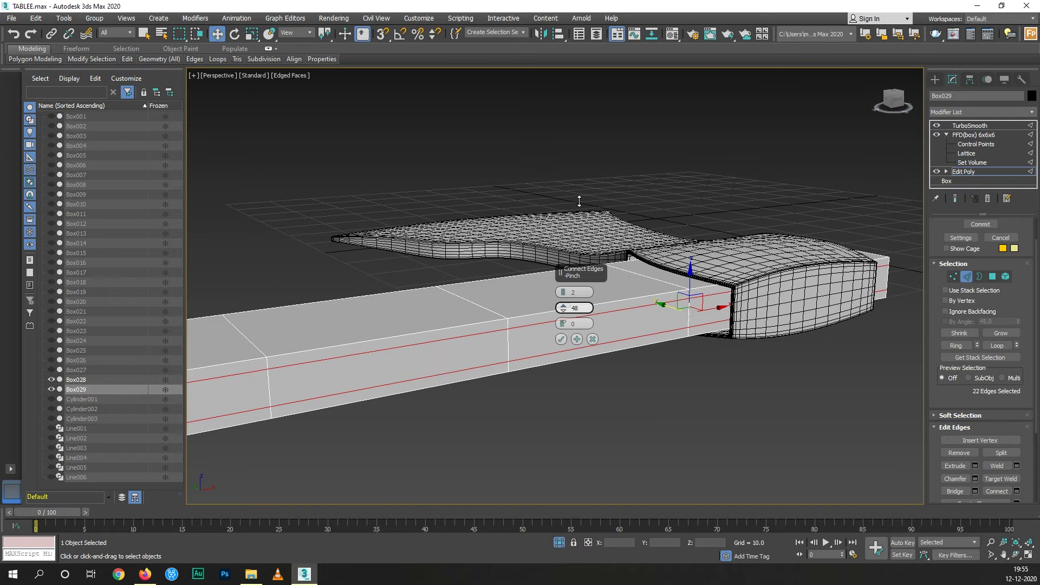
left_click(561, 339)
scroll(657, 323, "down", 3)
middle_click_drag(657, 324, 626, 347, "alt")
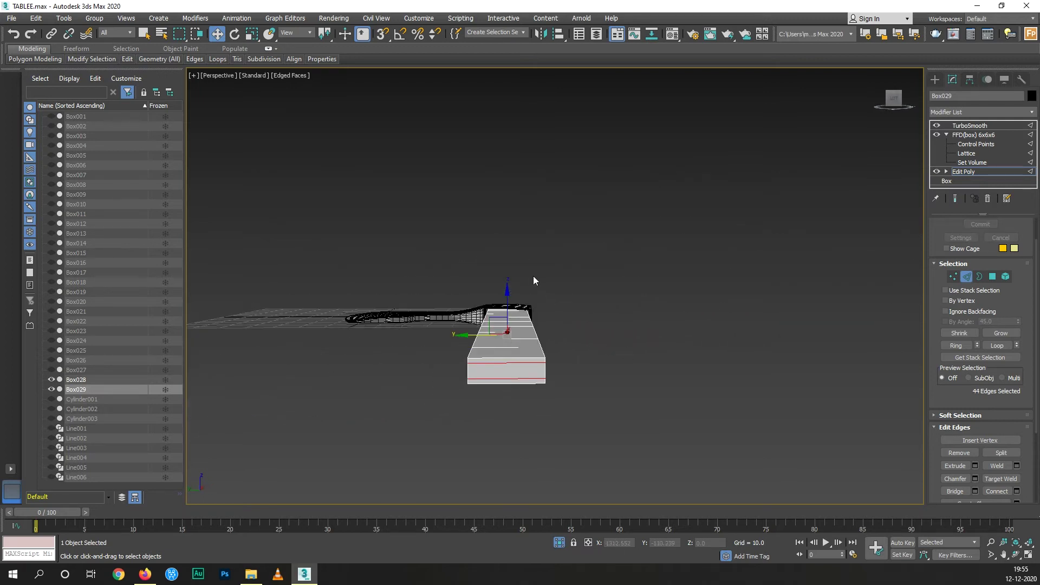
mouse_move(516, 301)
middle_mouse_down("alt")
mouse_move(507, 446)
mouse_move(524, 366)
mouse_move(494, 369)
mouse_move(503, 384)
mouse_move(520, 372)
mouse_move(523, 395)
mouse_move(495, 416)
mouse_move(348, 443)
mouse_move(395, 427)
mouse_move(447, 373)
middle_mouse_up("alt")
- Preview the smoothed handle from a top-down view, then return to the base cage
scroll(447, 373, "up", 4)
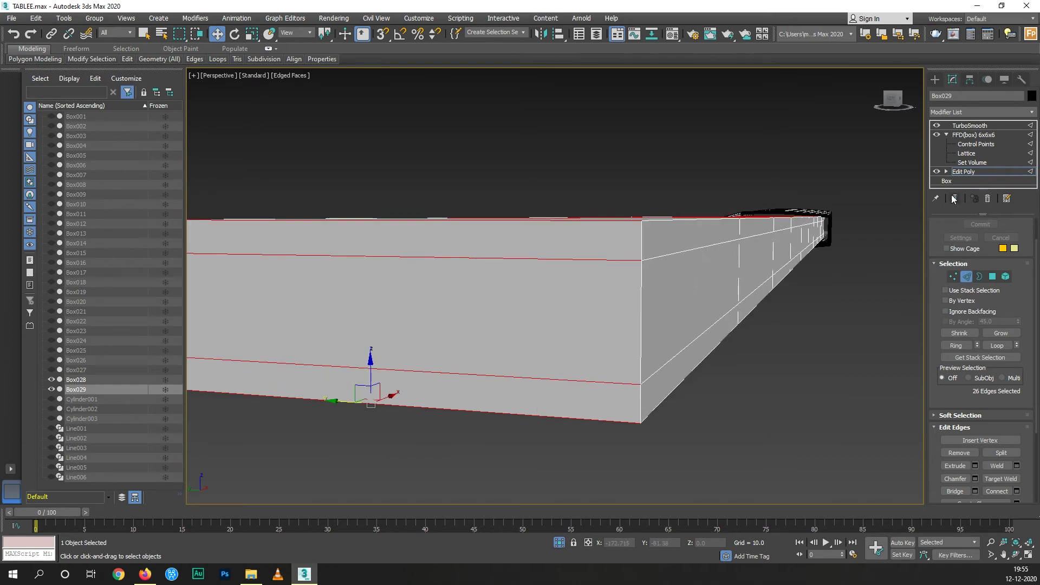
left_click(955, 198)
scroll(471, 358, "down", 4)
mouse_move(473, 372)
middle_mouse_down("alt")
mouse_move(522, 401)
mouse_move(449, 395)
mouse_move(450, 417)
mouse_move(483, 400)
mouse_move(474, 393)
middle_mouse_up("alt")
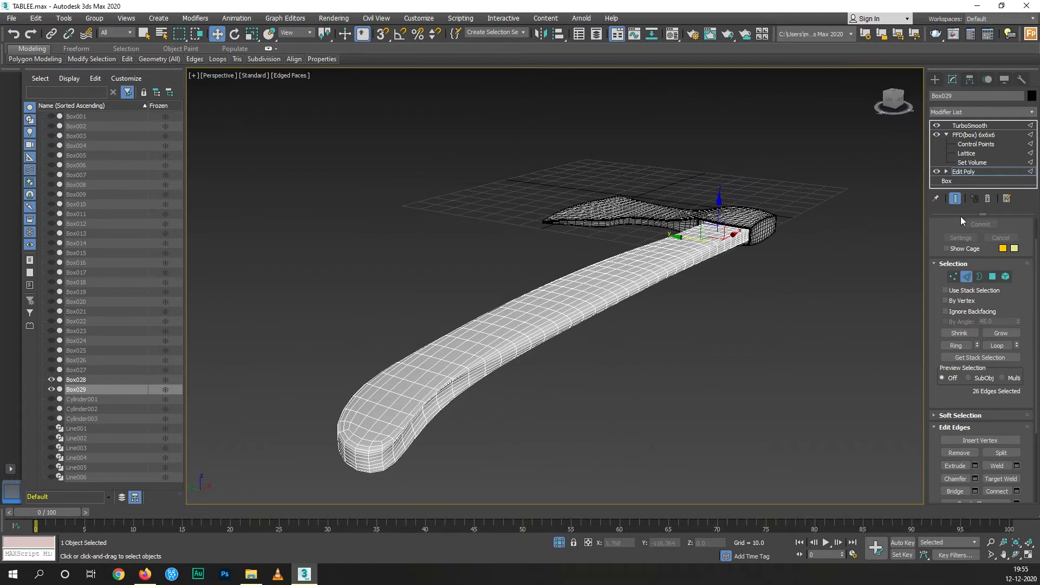
left_click(956, 200)
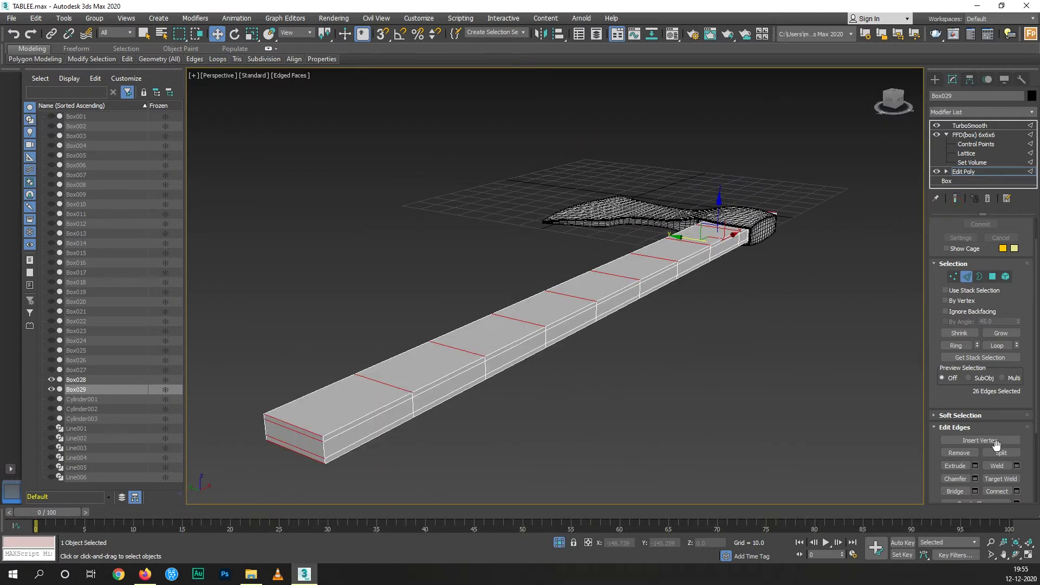
- Connect the top cross edges with 2 segments pinched to 80 and preview the smoothed result
scroll(996, 444, "down", 1)
left_click(1016, 475)
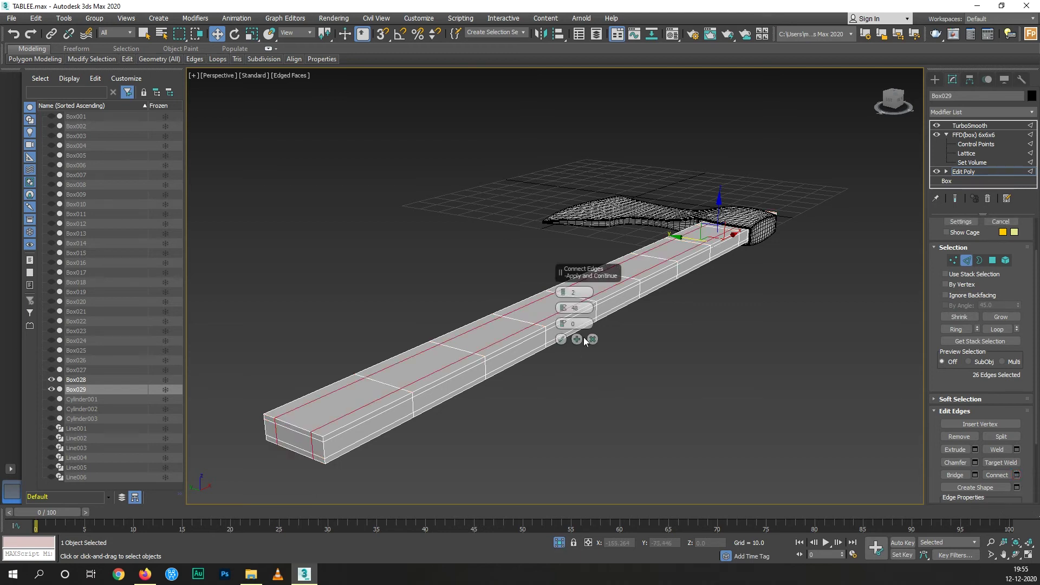
left_click_drag(563, 308, 566, 233)
left_click(561, 339)
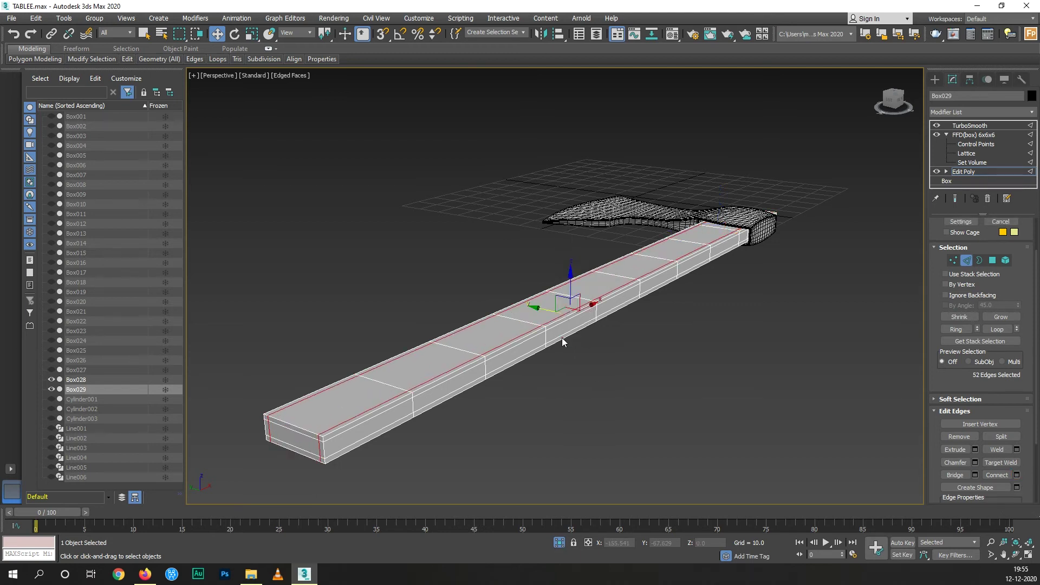
left_click(953, 198)
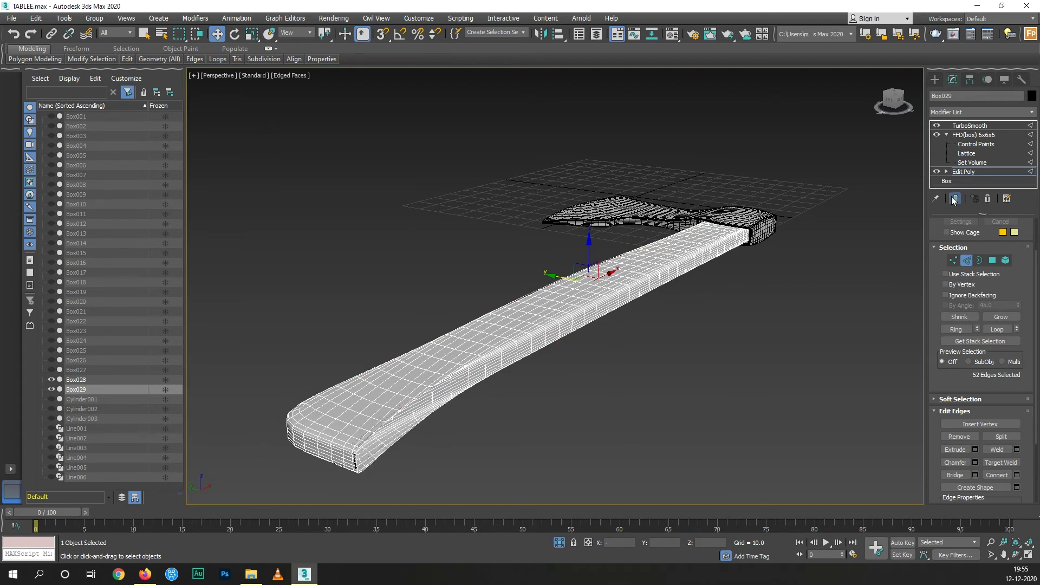
scroll(449, 399, "up", 5)
middle_click_drag(496, 379, 489, 388)
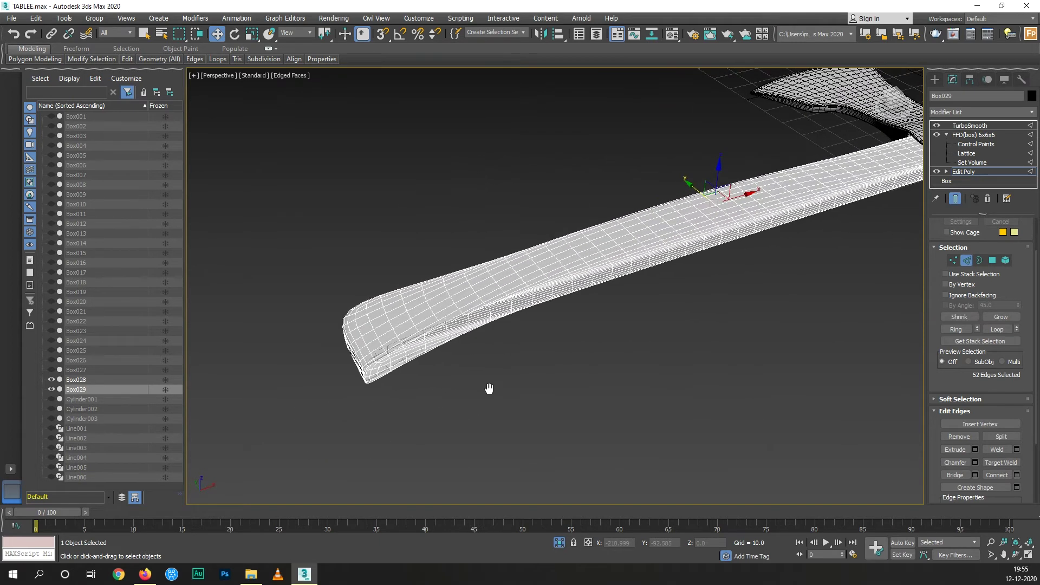
- Raise the FFD(box) lattice points at the butt end to straighten it
left_click(973, 134)
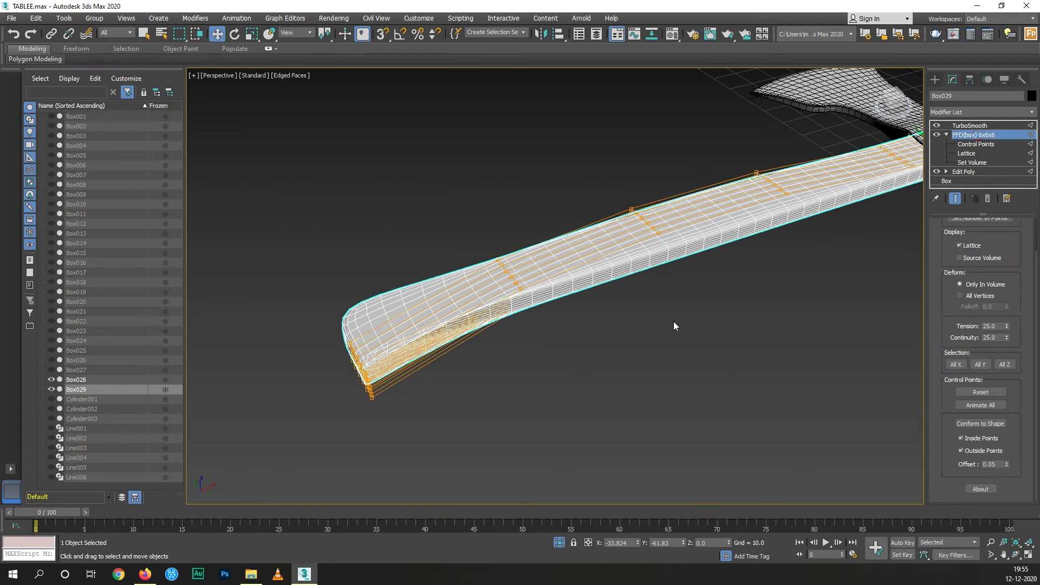
mouse_move(507, 376)
middle_mouse_down()
mouse_move(533, 375)
mouse_move(520, 385)
middle_mouse_up()
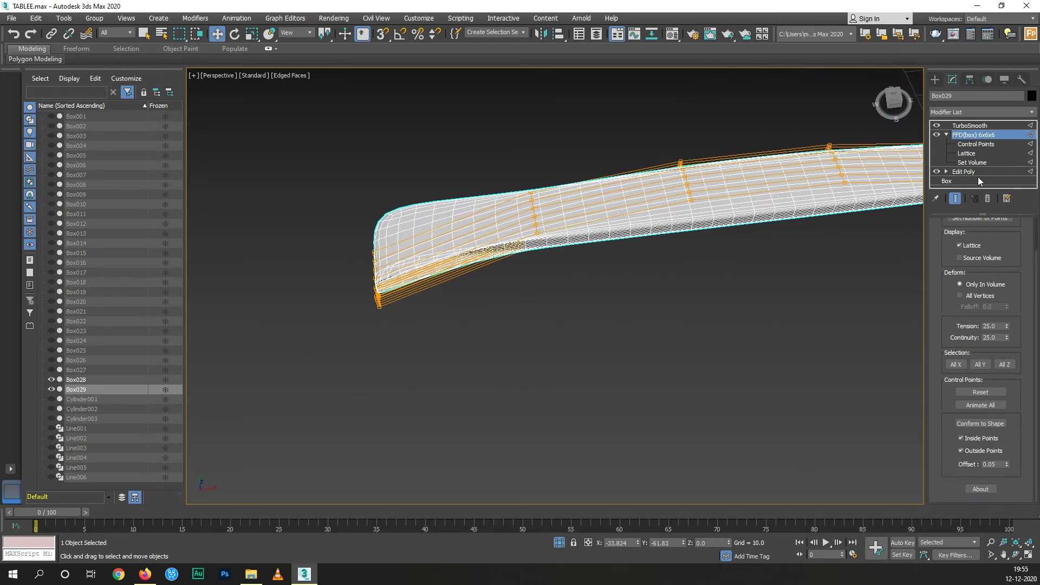
left_click(976, 144)
left_click_drag(453, 202, 372, 332)
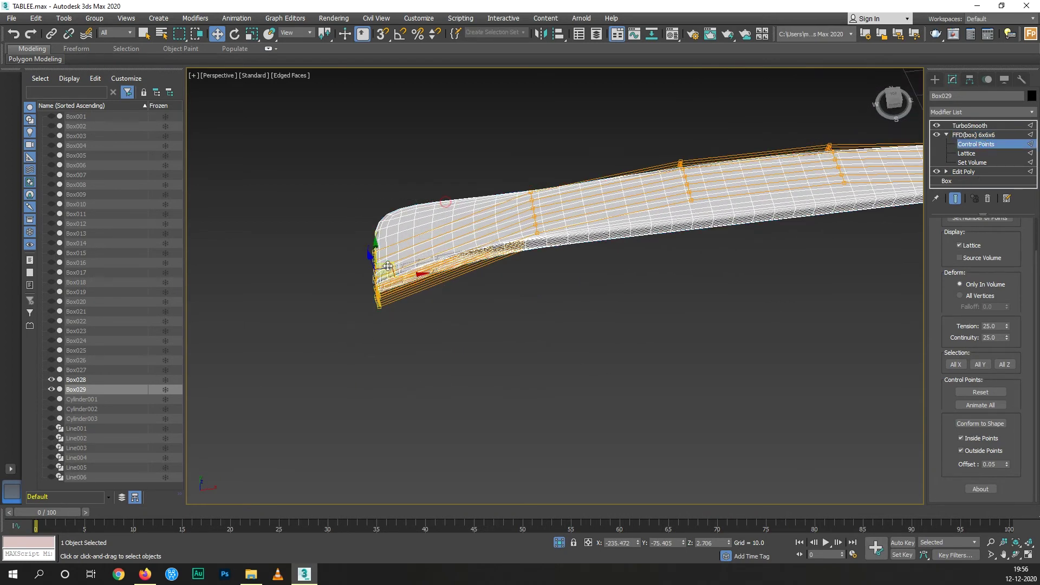
left_click_drag(387, 266, 383, 214)
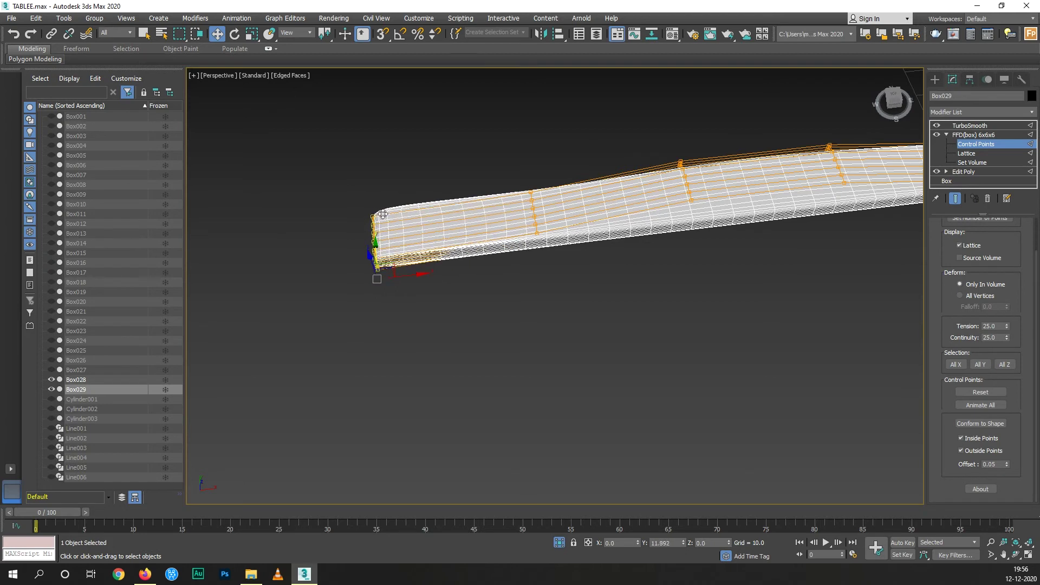
mouse_move(401, 271)
middle_mouse_down("alt")
mouse_move(449, 305)
mouse_move(562, 319)
mouse_move(406, 290)
mouse_move(492, 302)
mouse_move(441, 339)
mouse_move(355, 357)
middle_mouse_up("alt")
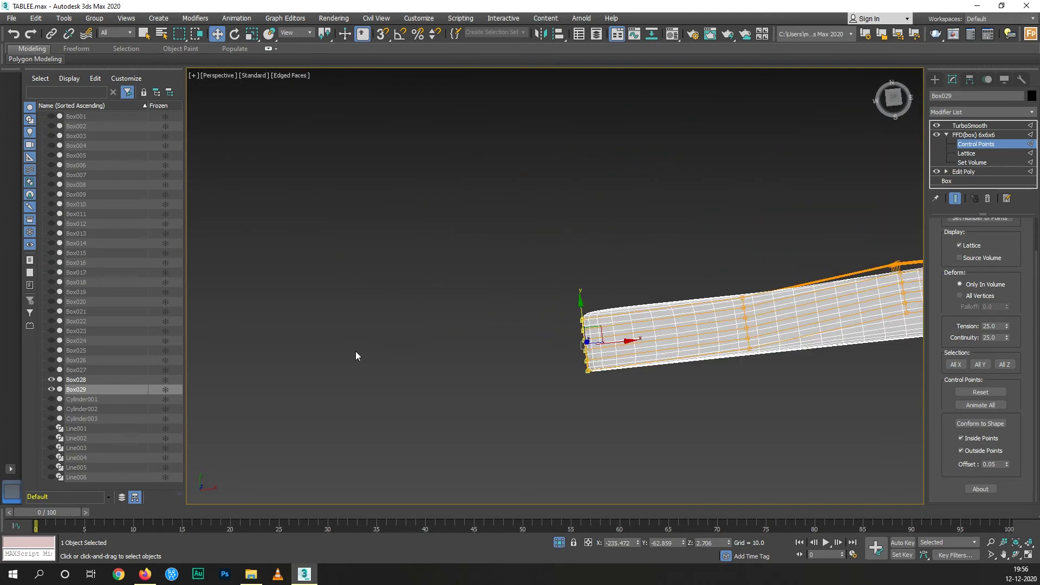
scroll(379, 356, "down", 5)
scroll(473, 354, "up", 2)
- Move a lattice column up in Top view, then remove the FFD(box) modifier
key("t")
middle_click_drag(483, 299, 511, 327)
scroll(569, 287, "up", 2)
left_click_drag(490, 393, 490, 392)
mouse_move(547, 273)
left_mouse_down()
mouse_move(555, 239)
mouse_move(583, 261)
left_mouse_up()
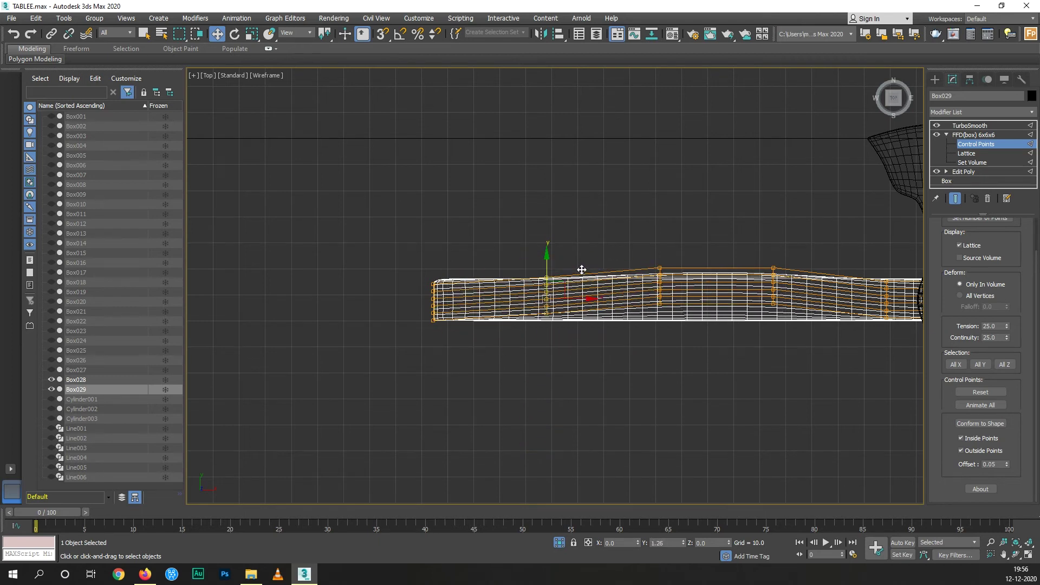
key("p")
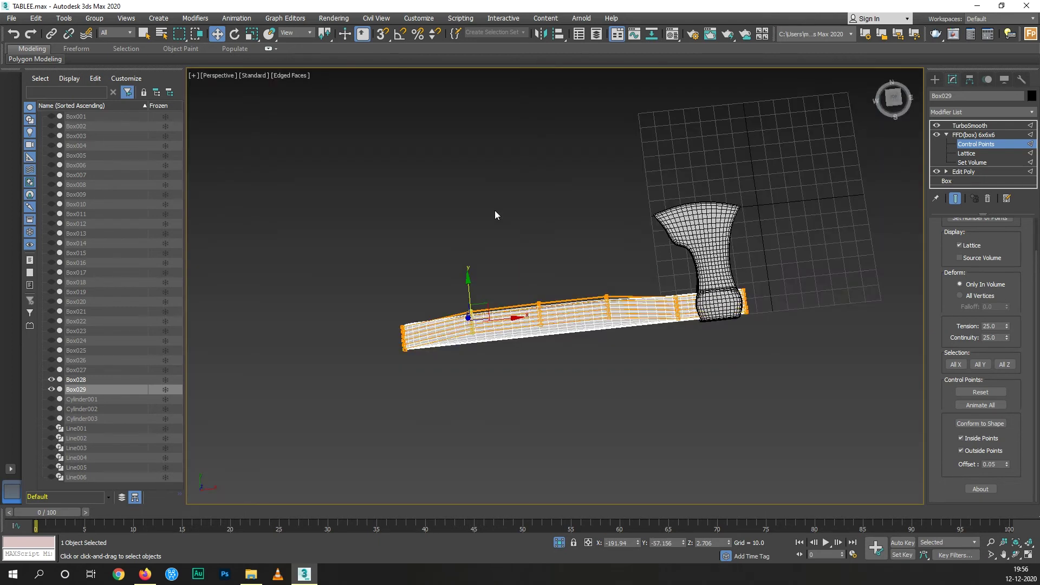
middle_click_drag(550, 353, 574, 260, "alt")
mouse_move(459, 332)
middle_mouse_down("alt")
mouse_move(518, 381)
mouse_move(492, 359)
middle_mouse_up("alt")
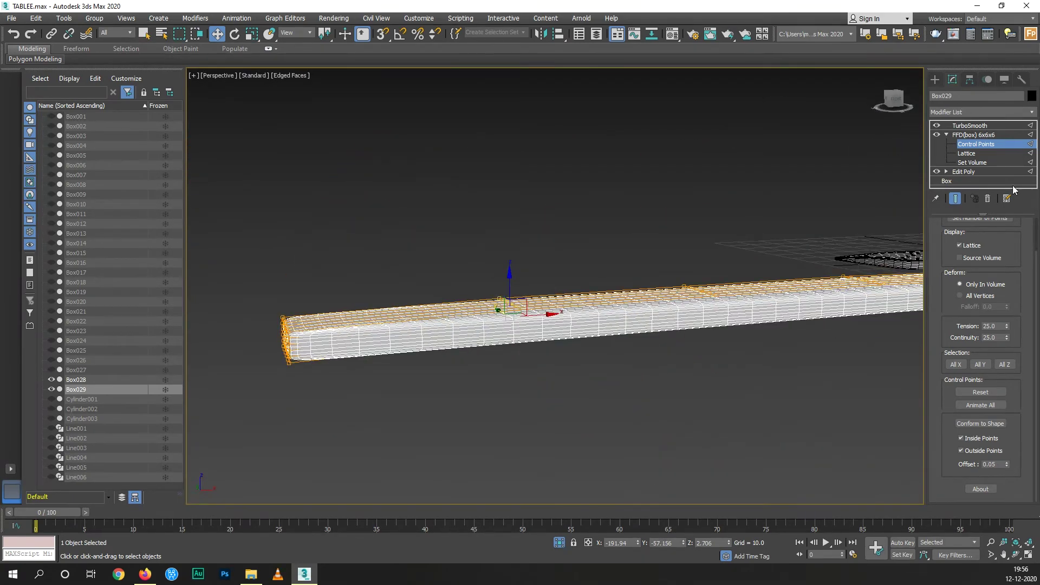
left_click(987, 199)
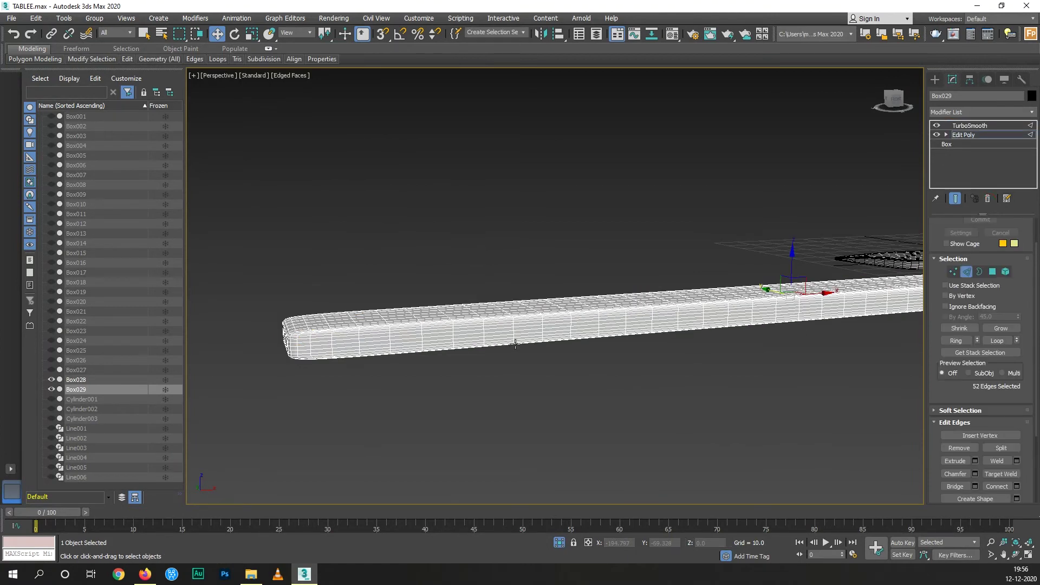
- In Top view, show the base cage and raise all the handle's vertices slightly
key("t")
scroll(463, 341, "down", 2)
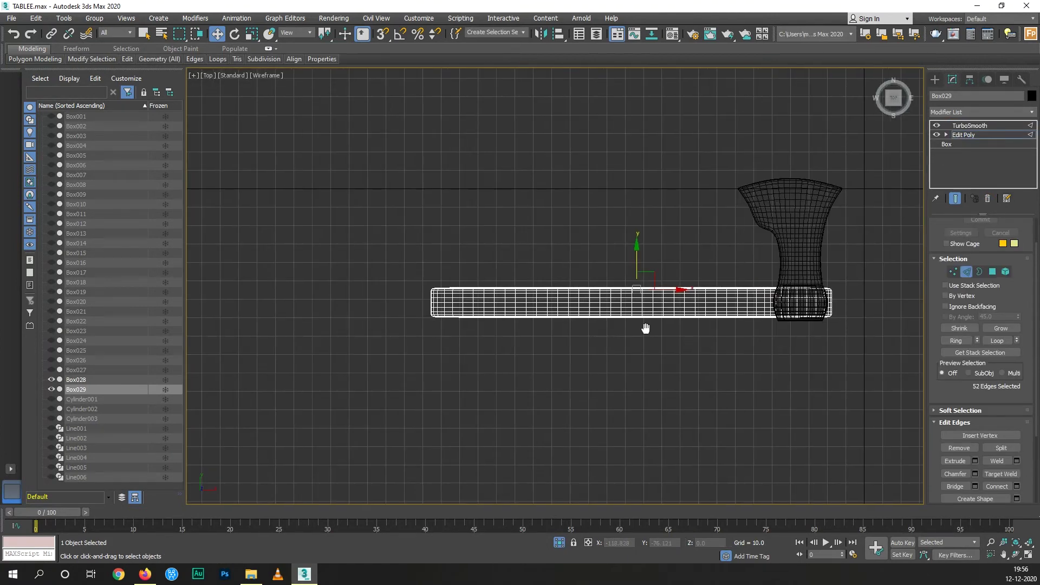
left_click(957, 197)
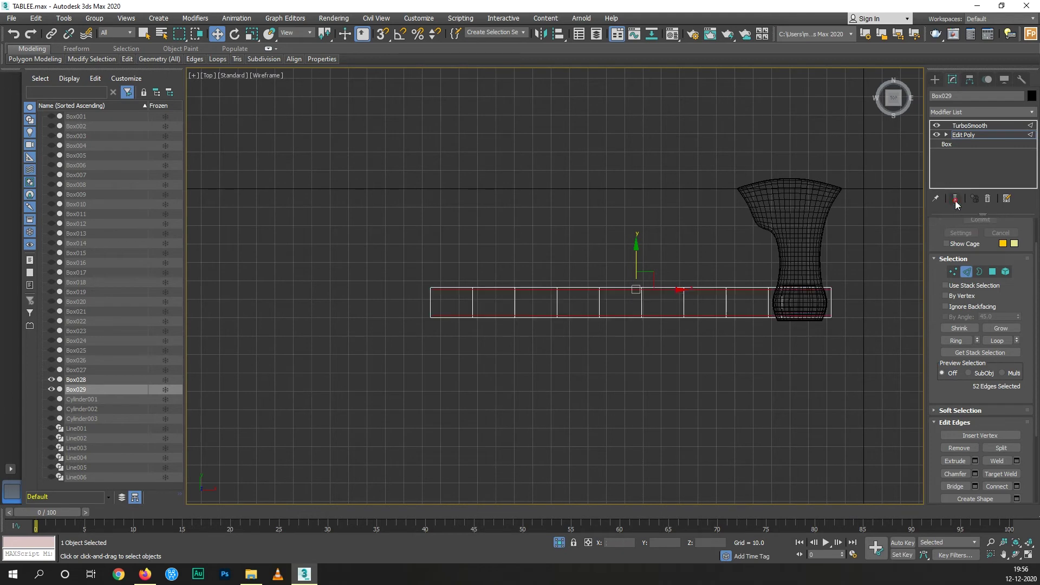
left_click(952, 272)
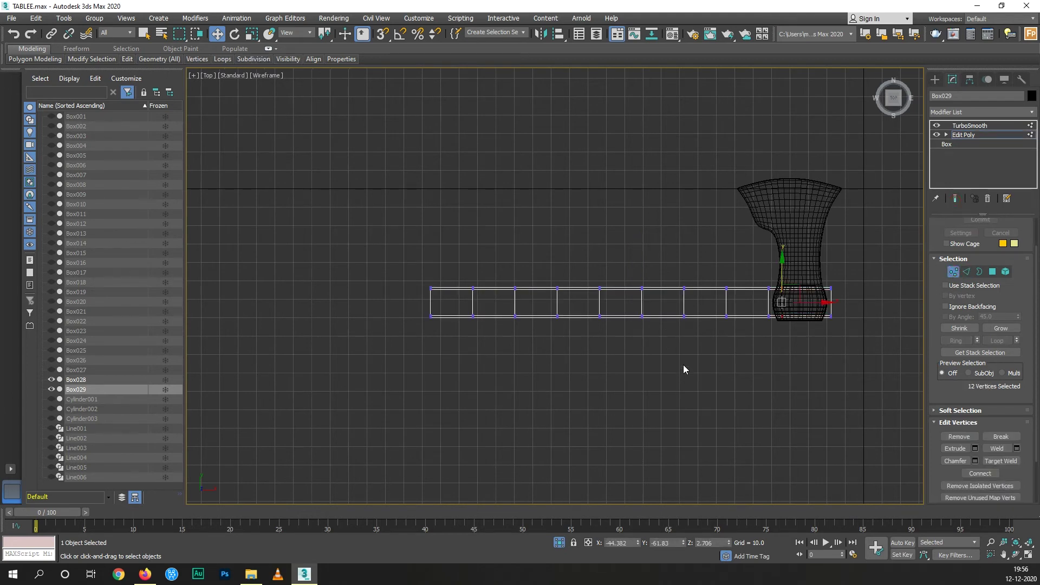
left_click_drag(746, 274, 345, 374)
left_click_drag(569, 274, 570, 265)
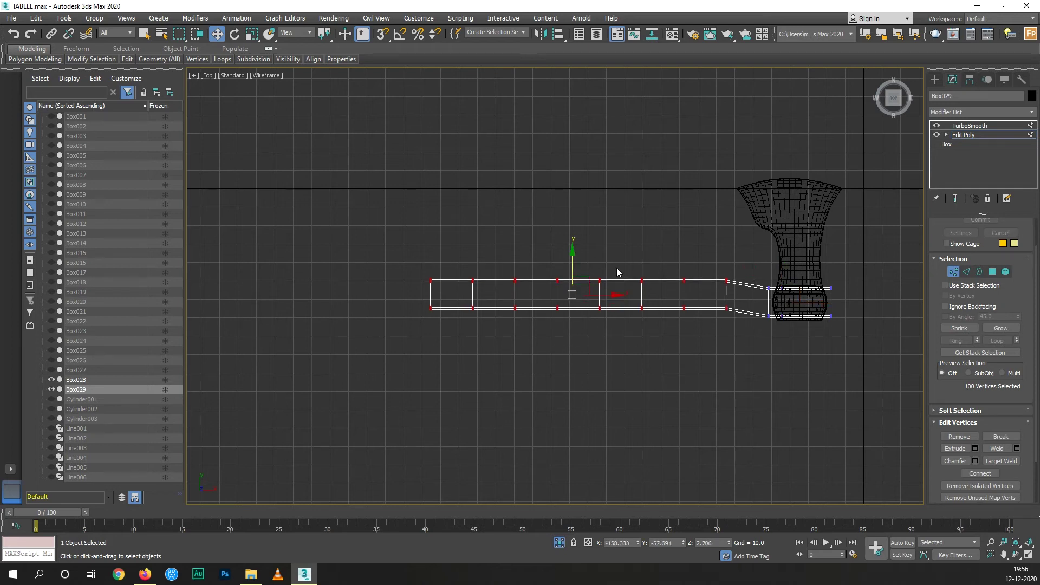
- Raise progressively narrower vertex selections to start bending the handle upward
left_click_drag(709, 253, 428, 367)
left_click_drag(552, 268, 552, 264)
left_click_drag(665, 259, 419, 339)
left_click_drag(531, 264, 531, 261)
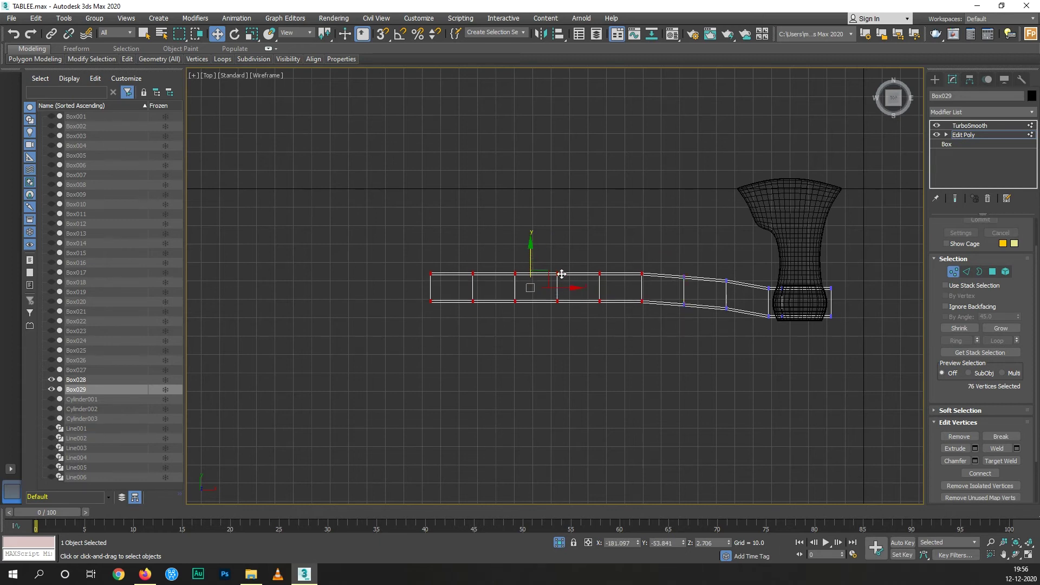
left_click_drag(625, 259, 378, 350, "alt")
left_click_drag(510, 262, 510, 259)
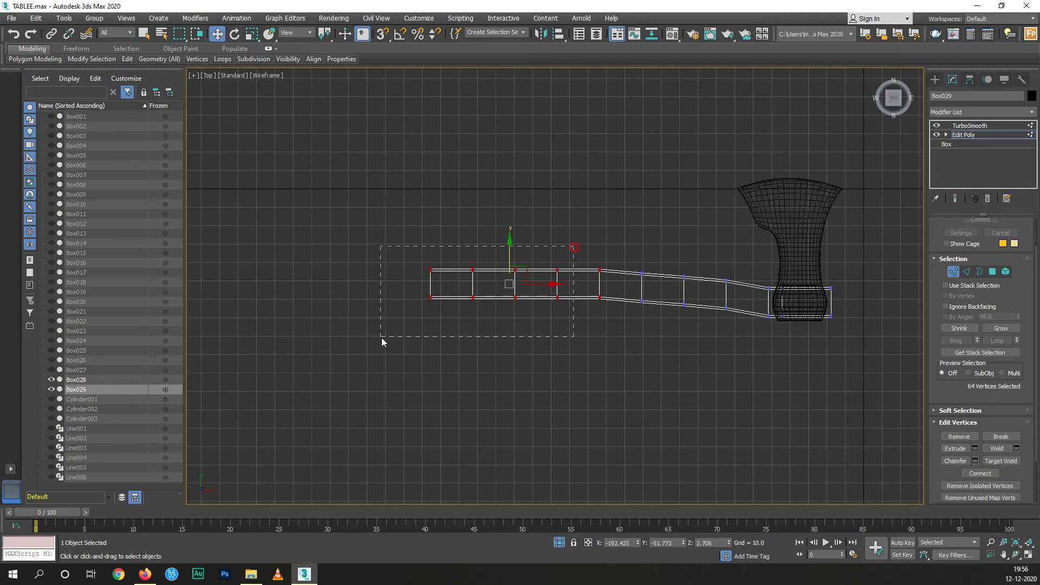
left_click_drag(381, 336, 603, 325, "alt")
left_click_drag(489, 255, 578, 311)
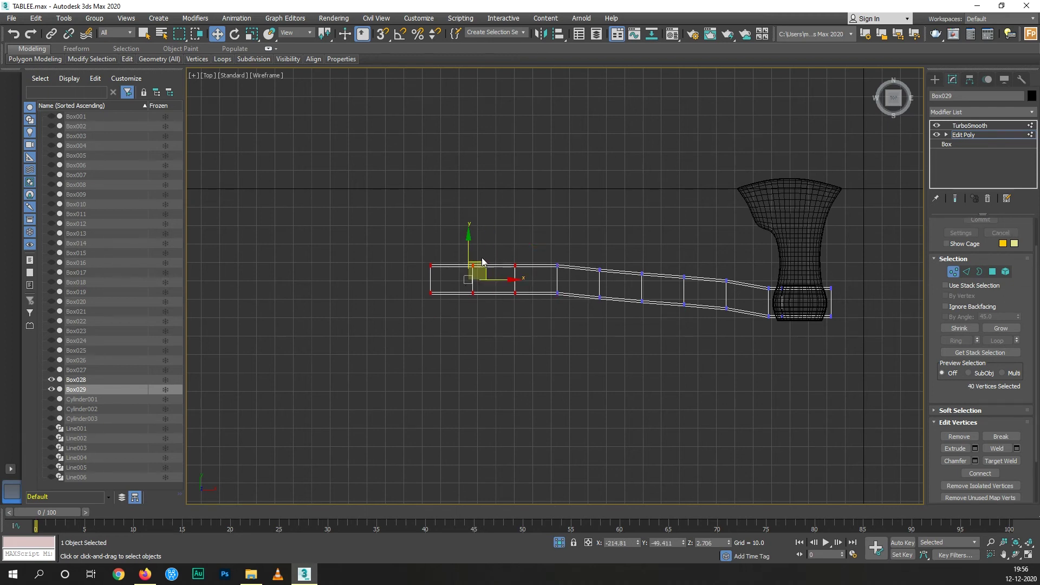
- Push the handle's far end down and raise the middle vertex columns to shape the curve
left_click_drag(467, 244, 467, 250)
left_click_drag(501, 250, 368, 366)
left_click_drag(446, 256, 447, 270)
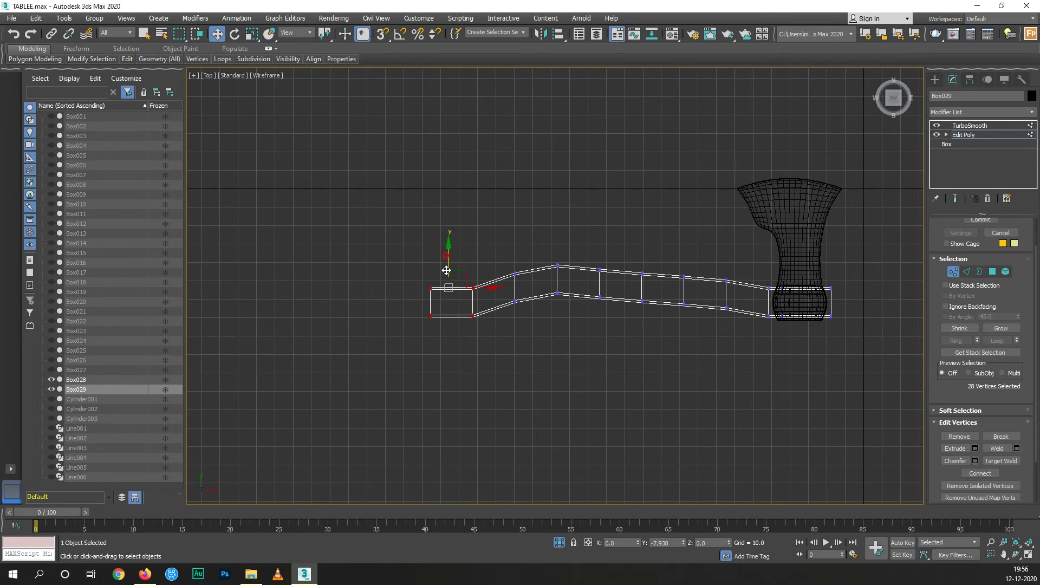
left_click_drag(583, 323, 583, 322)
left_click_drag(598, 251, 598, 246)
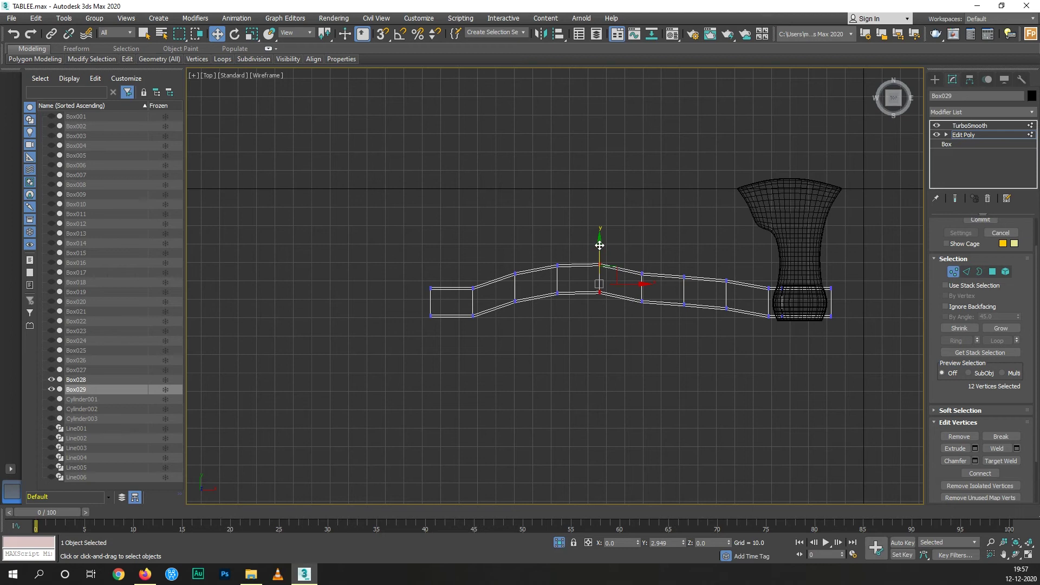
left_click_drag(658, 258, 635, 300)
left_click_drag(639, 258, 639, 251)
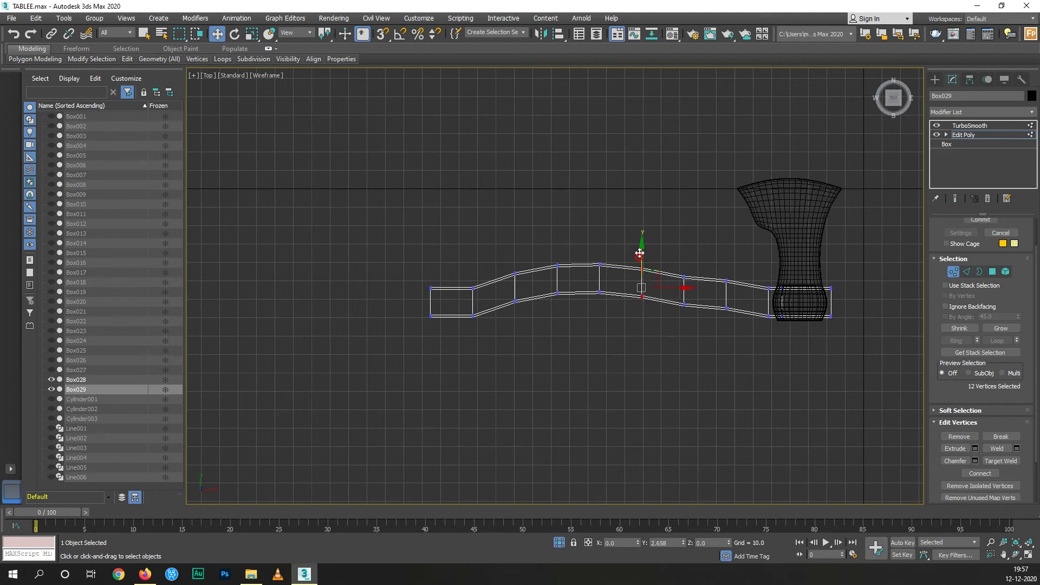
left_click_drag(443, 270, 382, 362)
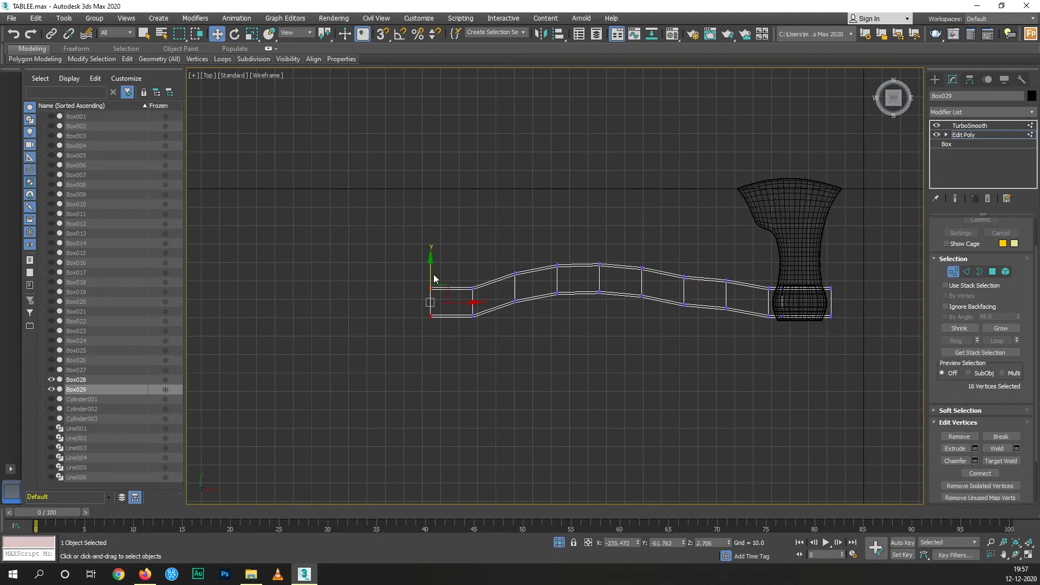
left_click_drag(431, 273, 430, 306)
- Fine-tune the vertex columns near the axe head and check the curve in Perspective
left_click_drag(751, 266, 707, 325)
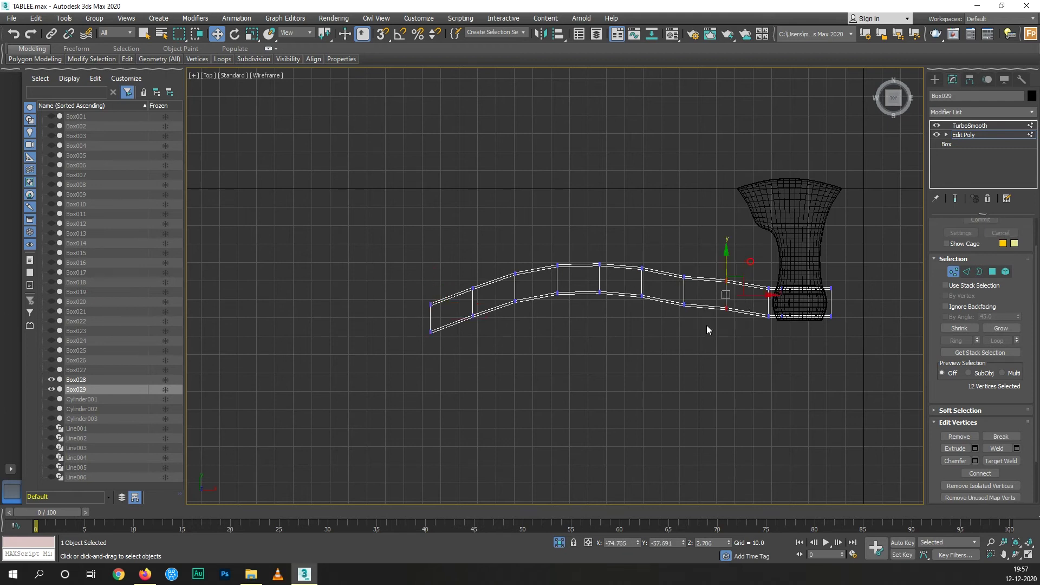
left_click_drag(726, 265, 667, 314)
left_click_drag(686, 263, 686, 260)
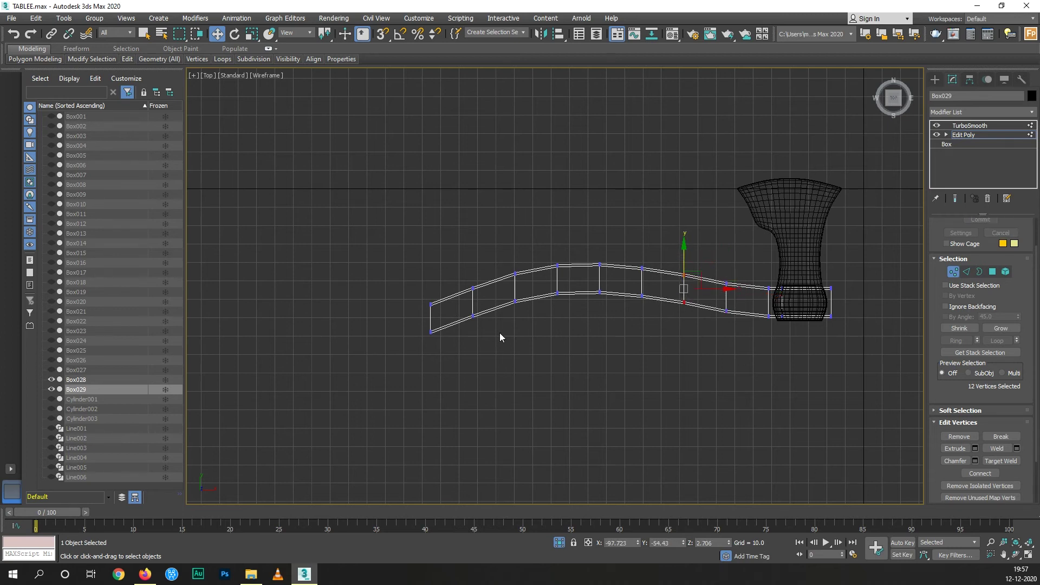
key("p")
mouse_move(368, 385)
middle_mouse_down()
mouse_move(411, 365)
mouse_move(420, 377)
middle_mouse_up()
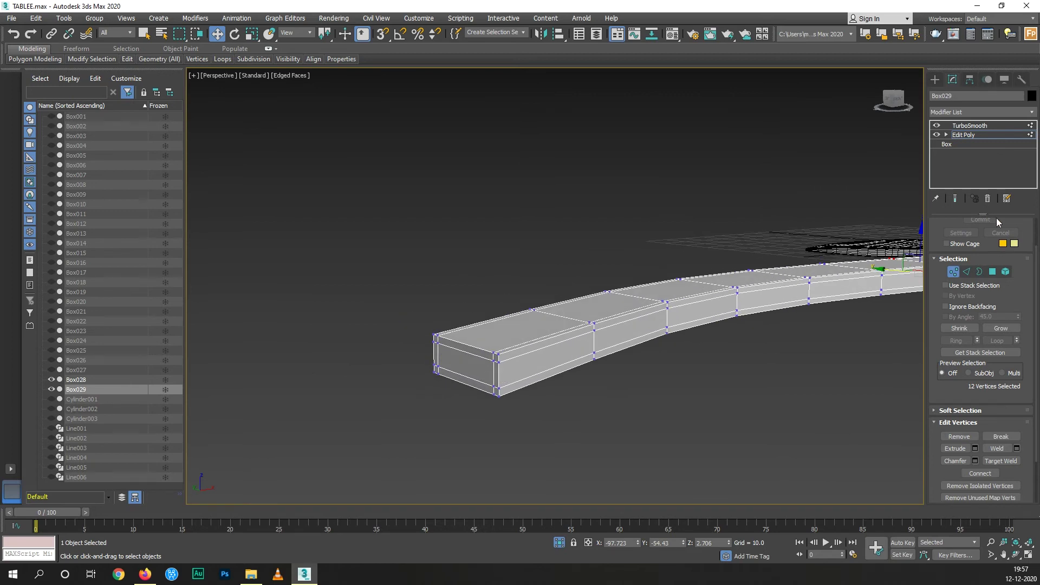
- Widen the butt end downward in Top view and lower neighbouring vertices to even the flare
left_click(954, 199)
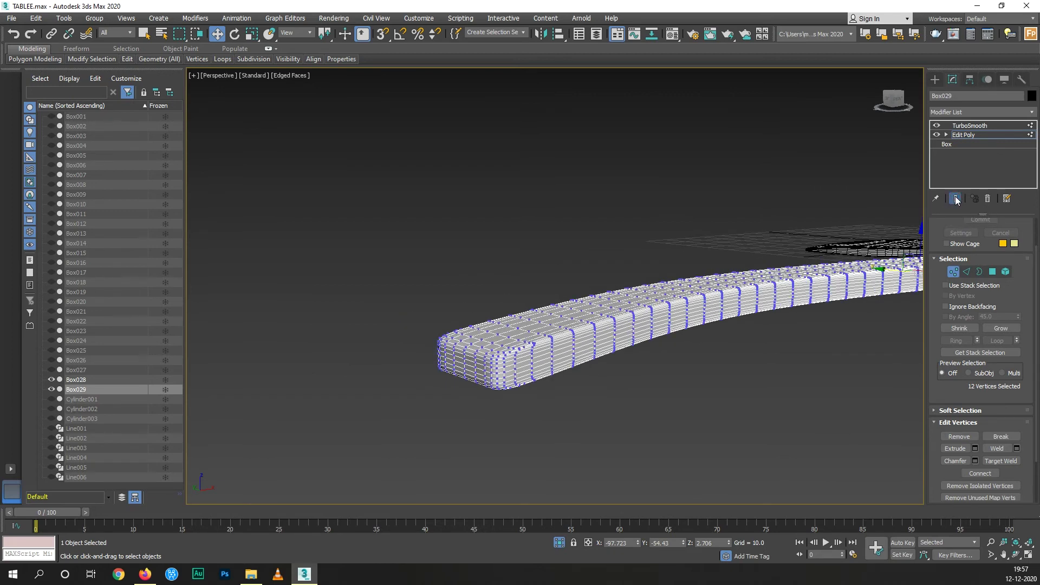
left_click(955, 199)
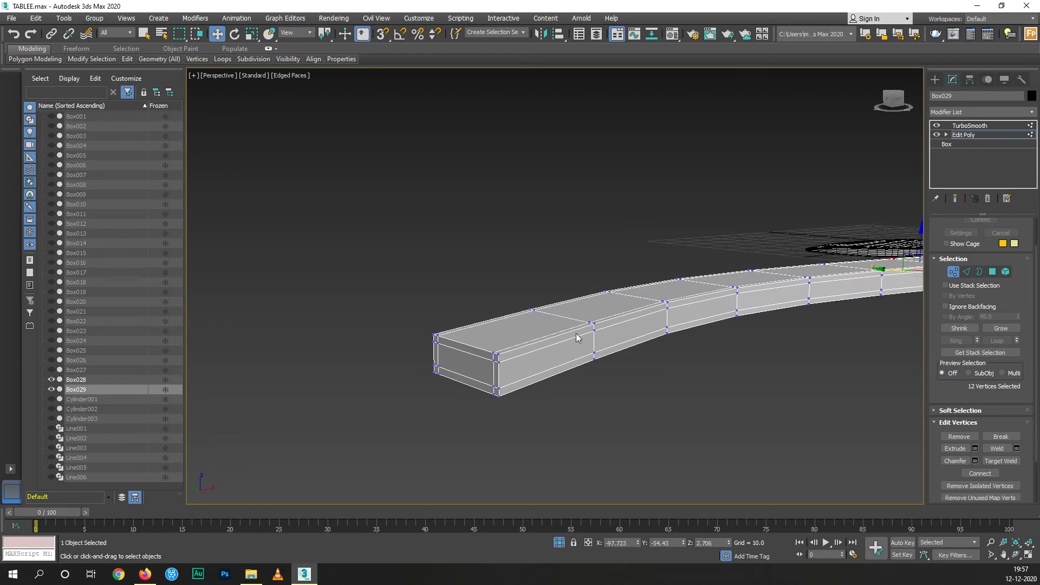
key("t")
scroll(428, 328, "up", 5)
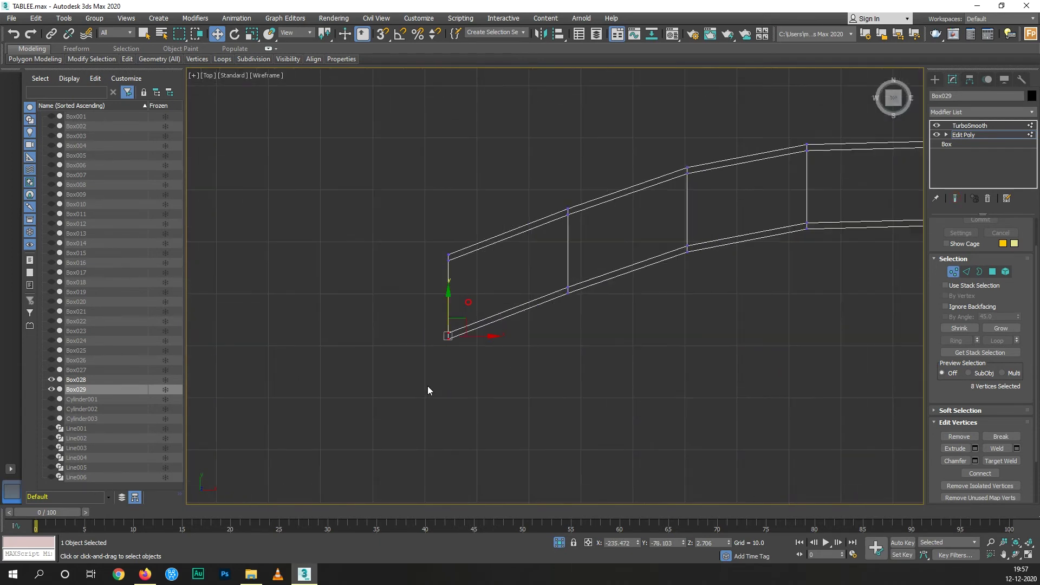
left_click_drag(446, 311, 494, 353)
left_click(956, 200)
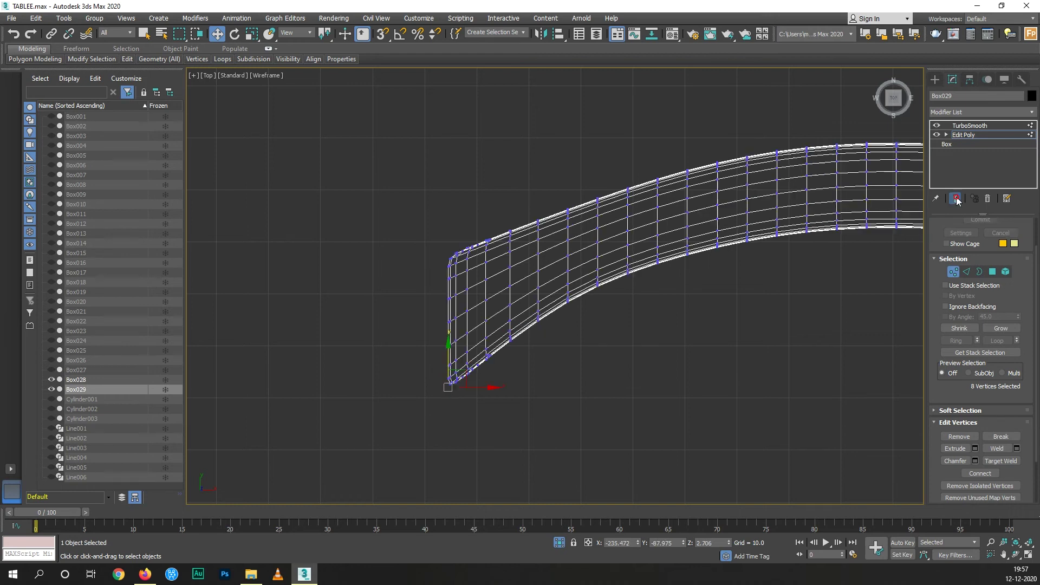
left_click(956, 199)
left_click_drag(545, 325, 545, 323)
left_click_drag(567, 261, 565, 299)
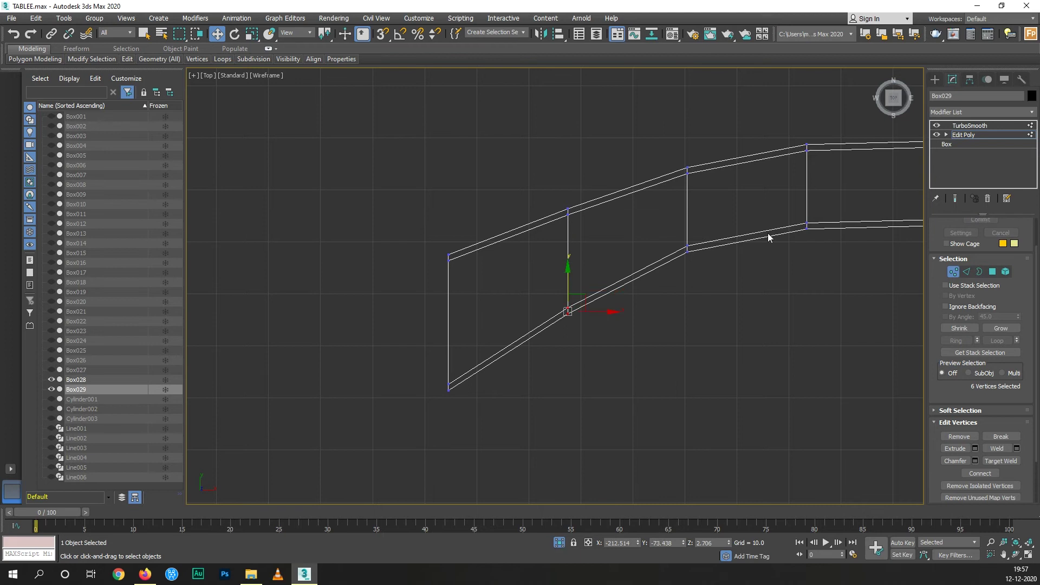
- Add a lengthwise edge loop by connecting the ring of handle cross edges with 1 segment
left_click(966, 271)
left_click_drag(490, 301, 391, 323)
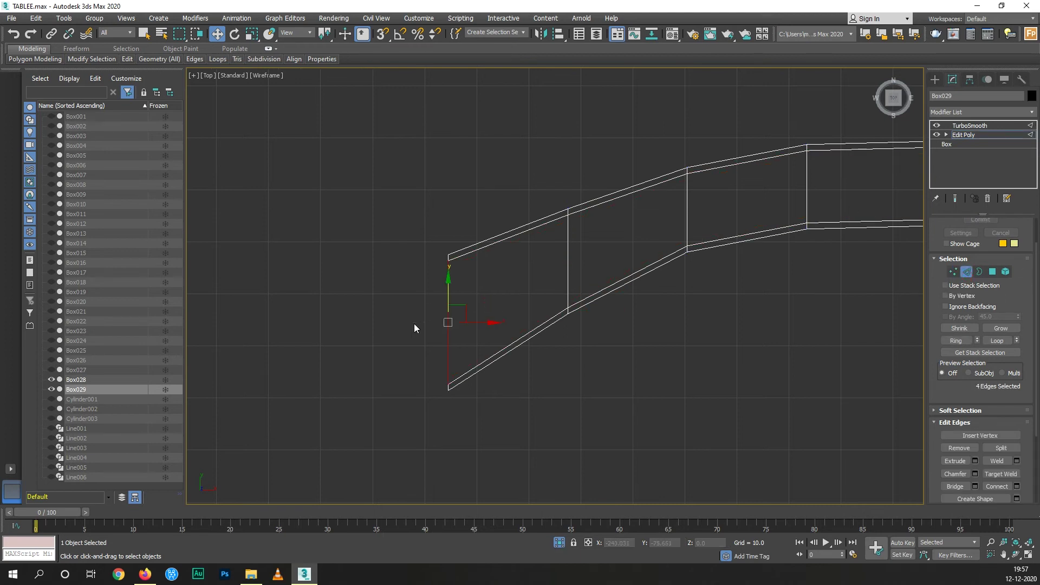
left_click(956, 341)
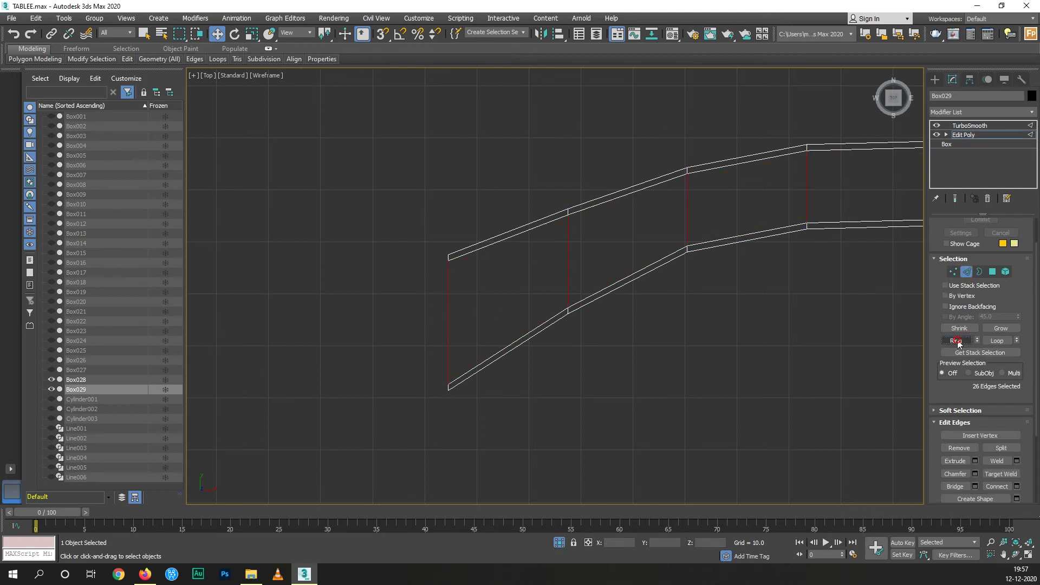
left_click(1016, 486)
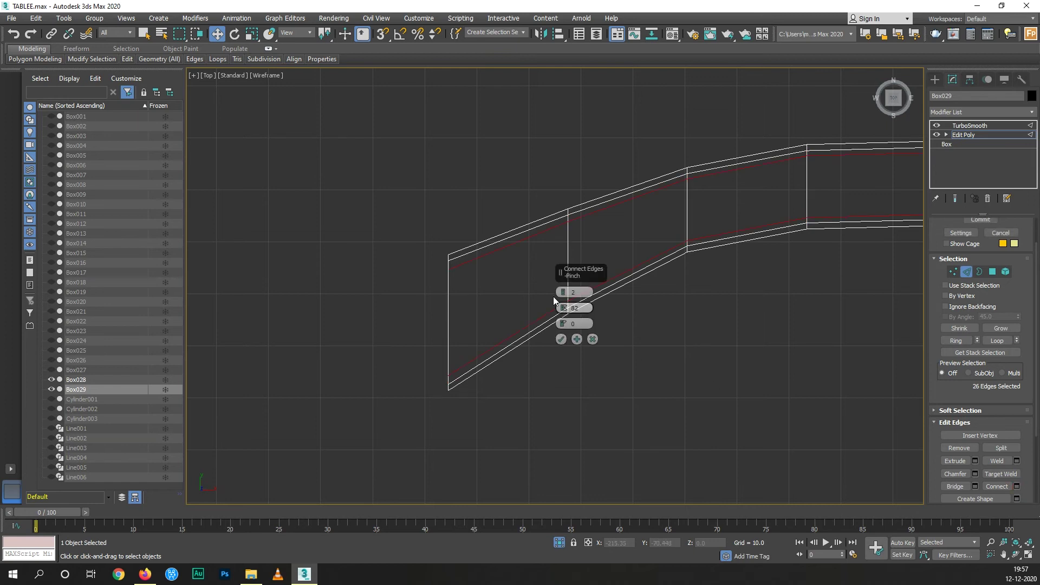
left_click(560, 338)
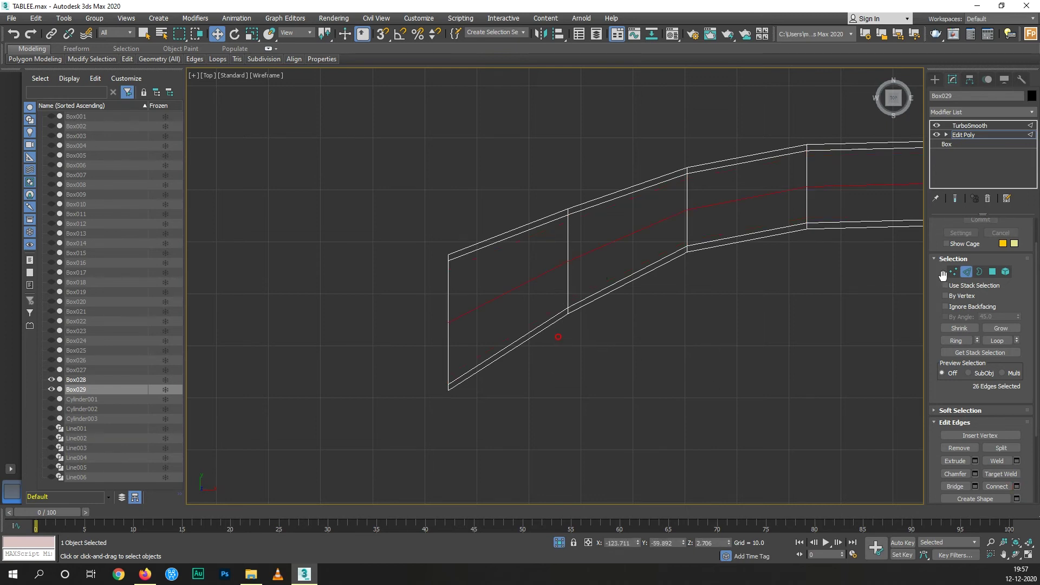
- Pull the butt end's middle vertex outward into a point
left_click(953, 271)
left_click(449, 322)
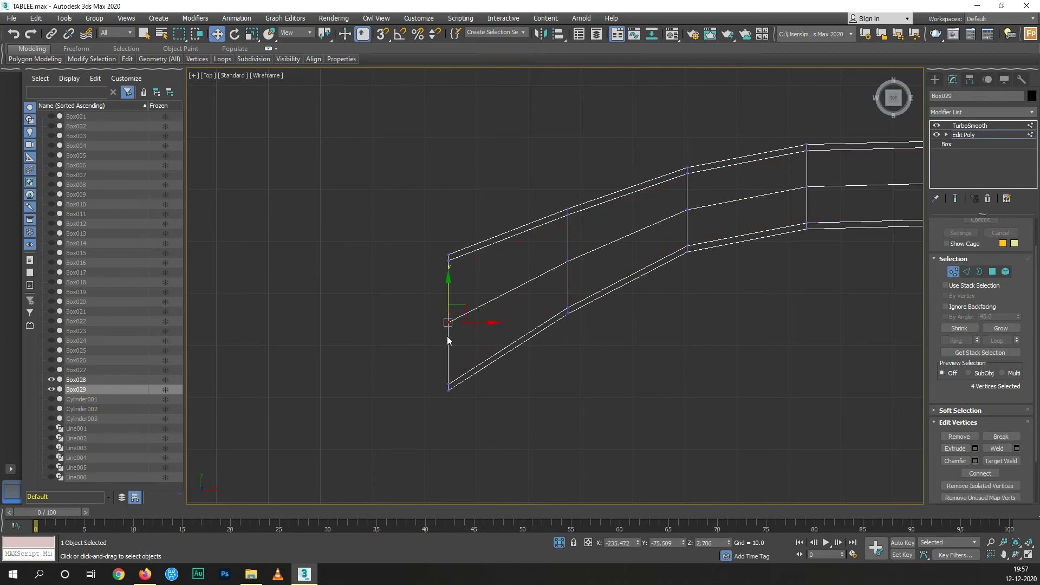
mouse_move(449, 322)
left_mouse_down()
mouse_move(376, 341)
mouse_move(413, 331)
left_mouse_up()
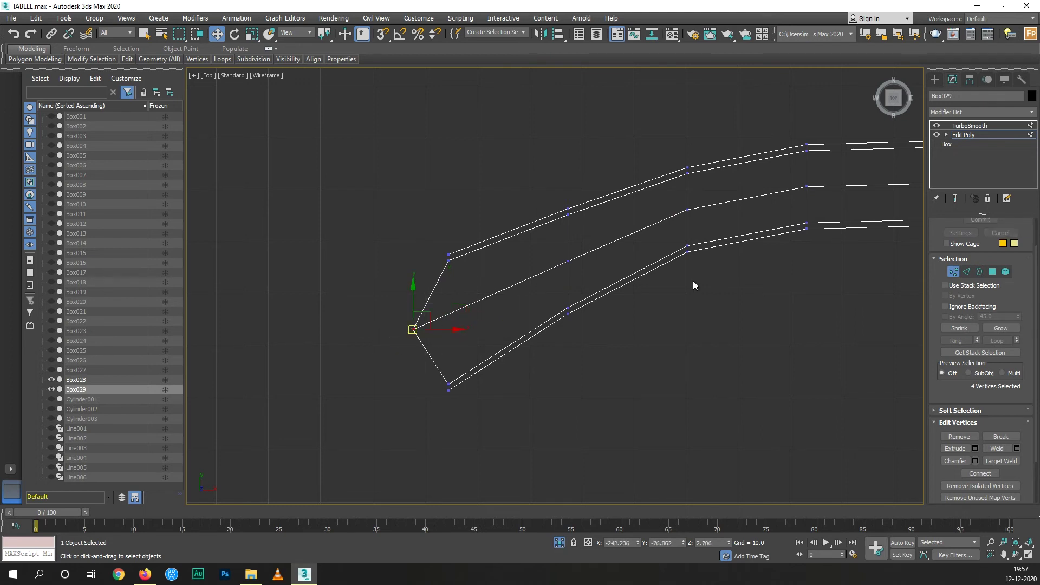
- Show the smoothed result, adjust the pointed tip, and view the whole axe in Perspective
left_click(954, 198)
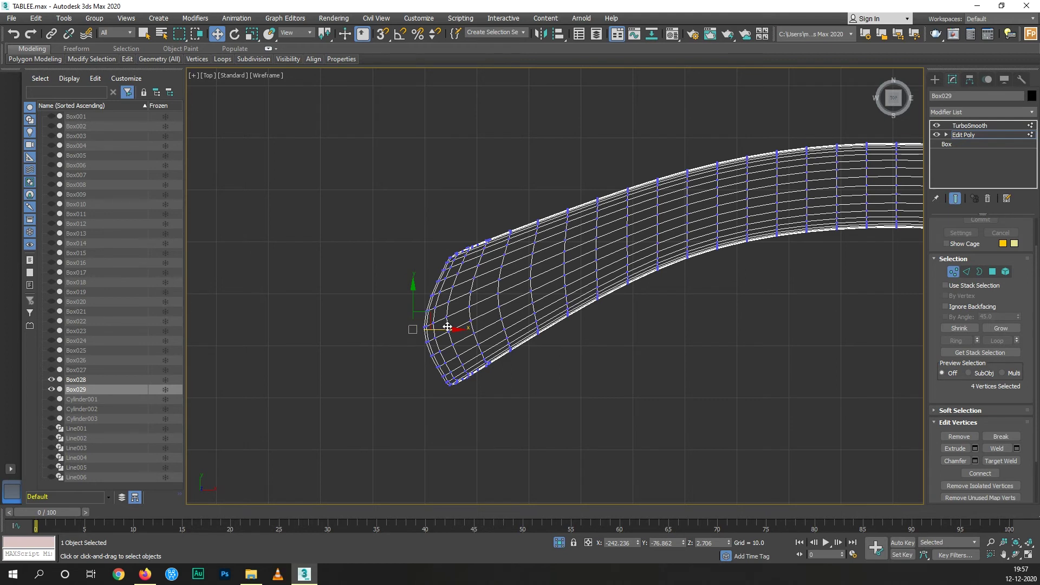
left_click_drag(415, 330, 392, 341)
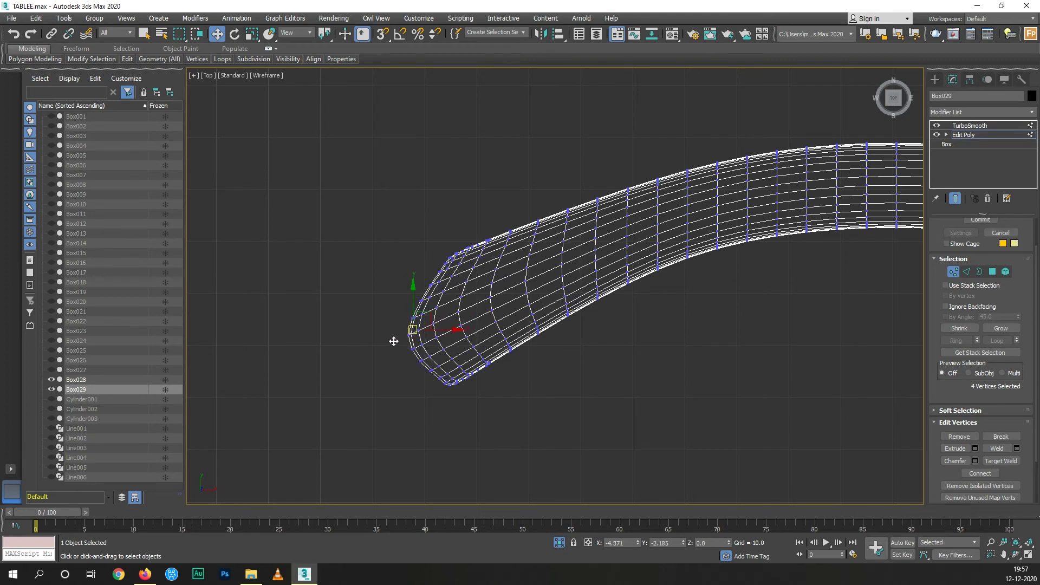
key("p")
mouse_move(500, 416)
middle_mouse_down("alt")
mouse_move(512, 365)
mouse_move(501, 343)
mouse_move(450, 353)
mouse_move(442, 438)
mouse_move(450, 420)
mouse_move(430, 387)
mouse_move(453, 443)
mouse_move(479, 453)
middle_mouse_up("alt")
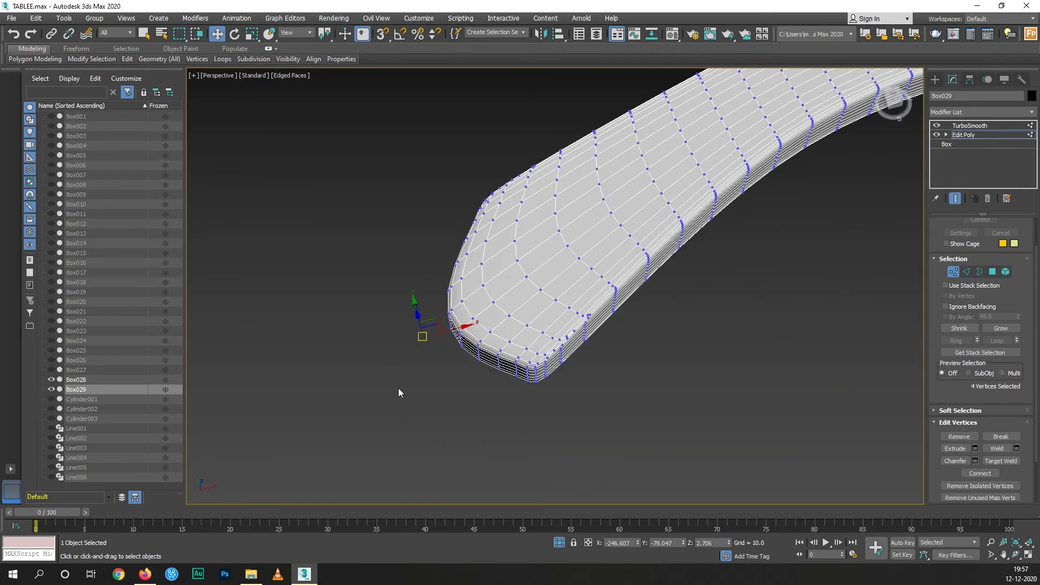
scroll(398, 388, "down", 4)
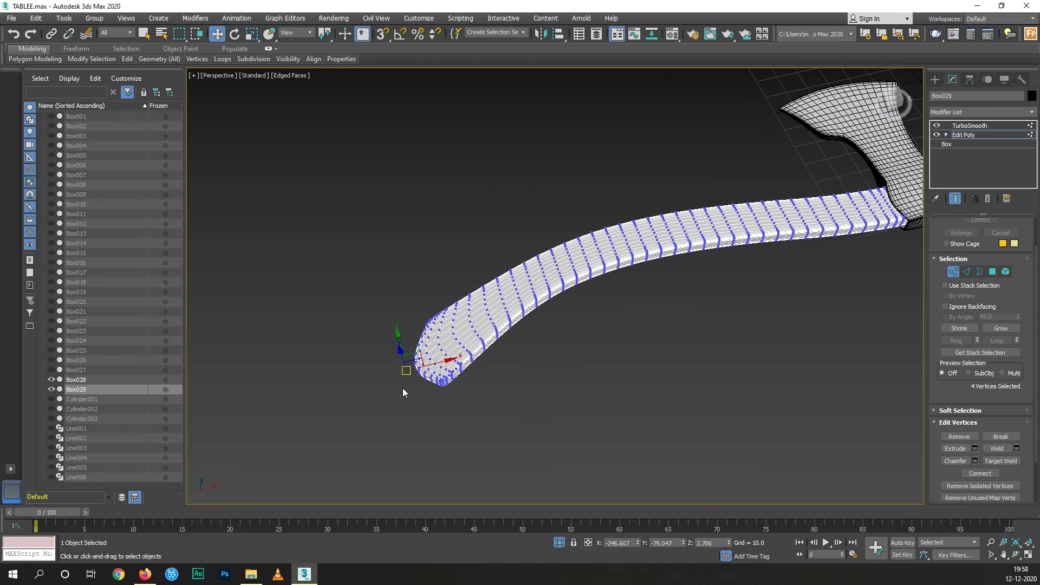
scroll(403, 389, "down", 4)
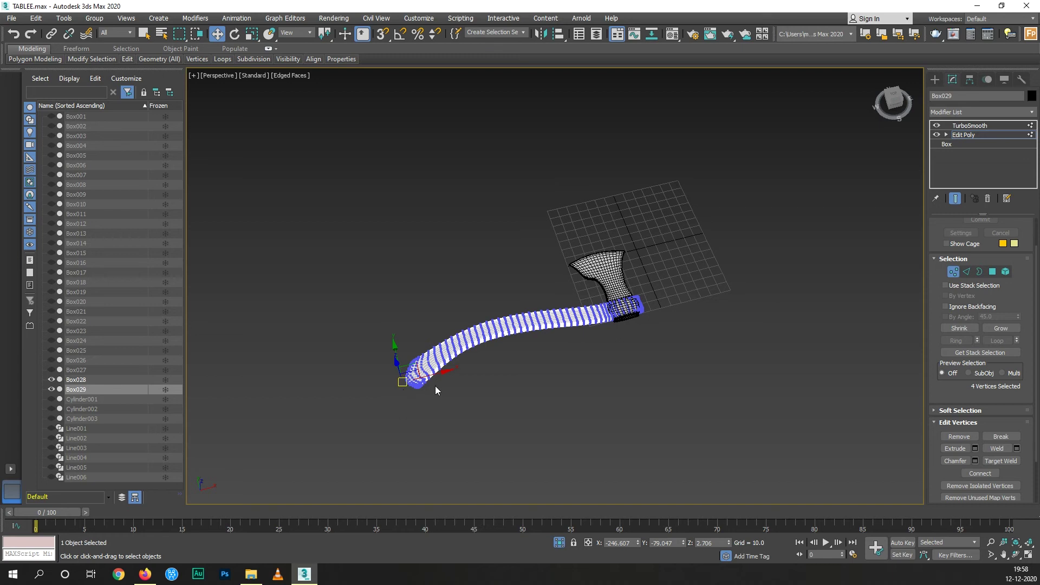
- With Show End Result off, select the handle-end vertices and move them left along X
scroll(447, 382, "up", 3)
scroll(745, 282, "up", 2)
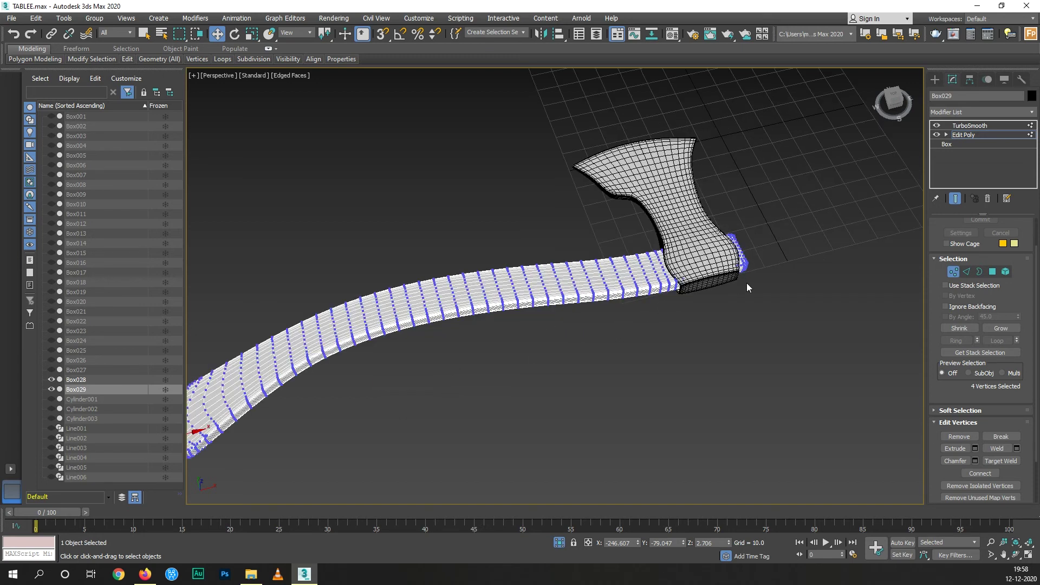
scroll(746, 283, "up", 3)
mouse_move(722, 295)
middle_mouse_down()
mouse_move(718, 275)
mouse_move(596, 284)
middle_mouse_up()
scroll(595, 284, "down", 4)
scroll(534, 375, "up", 3)
scroll(596, 377, "up", 3)
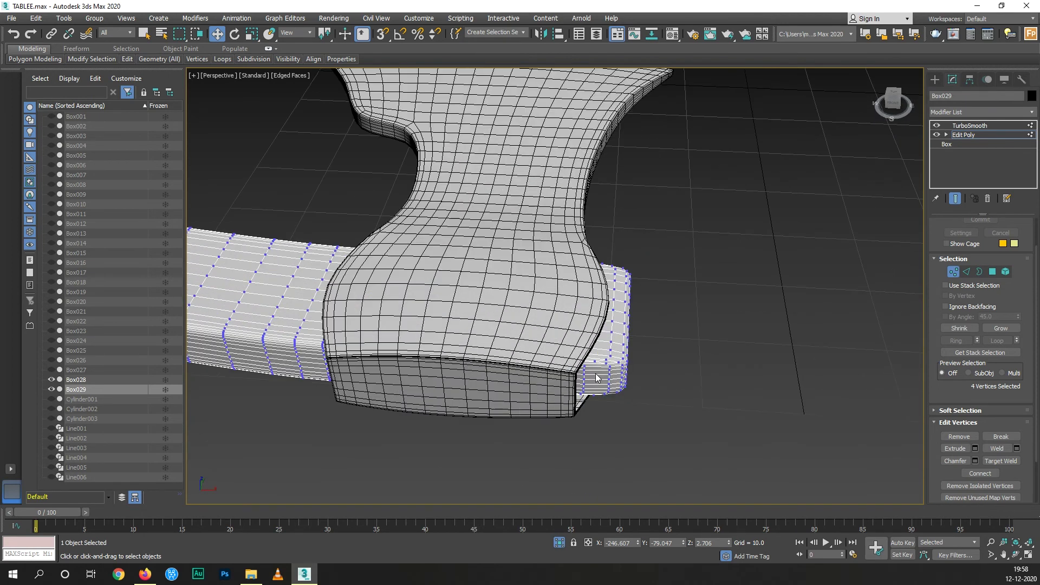
left_click(955, 199)
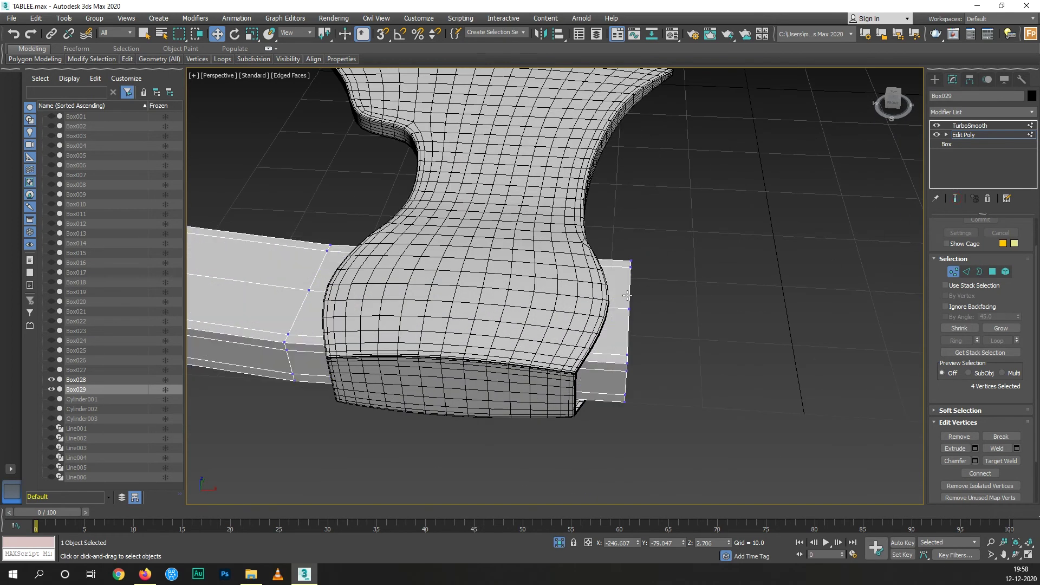
left_click_drag(607, 463, 609, 463)
left_click_drag(660, 330, 646, 336)
mouse_move(646, 336)
middle_mouse_down("alt")
mouse_move(561, 378)
mouse_move(471, 339)
mouse_move(488, 343)
mouse_move(477, 355)
middle_mouse_up("alt")
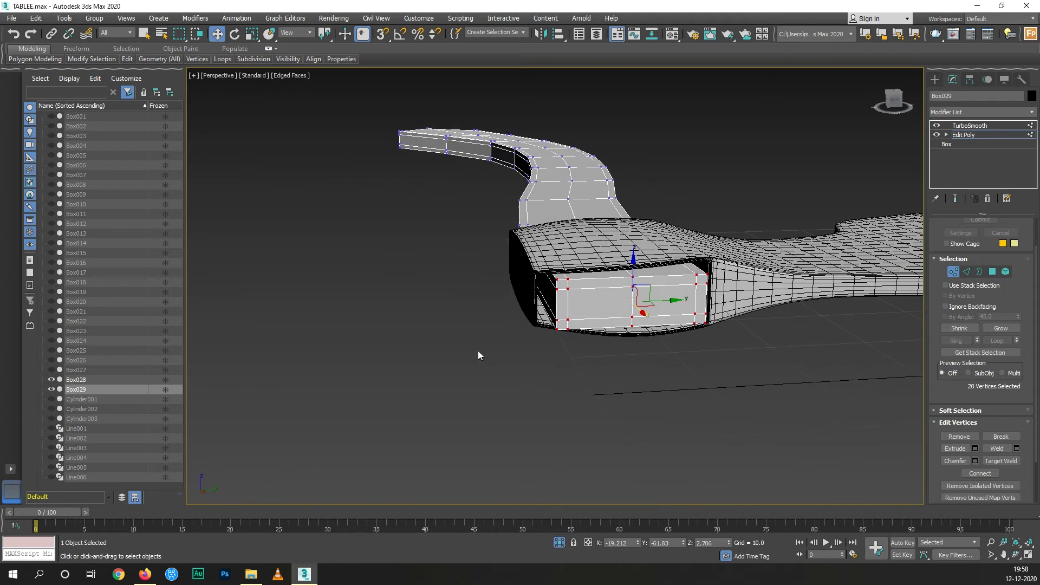
- Nudge the handle-end vertices further along X, checking the smoothed result between moves
left_click(953, 199)
middle_click_drag(589, 295, 652, 326, "alt")
left_click_drag(652, 327, 670, 336)
key("ctrl+e")
mouse_move(664, 375)
middle_mouse_down("alt")
mouse_move(592, 413)
mouse_move(626, 356)
middle_mouse_up("alt")
left_click_drag(642, 331, 644, 357)
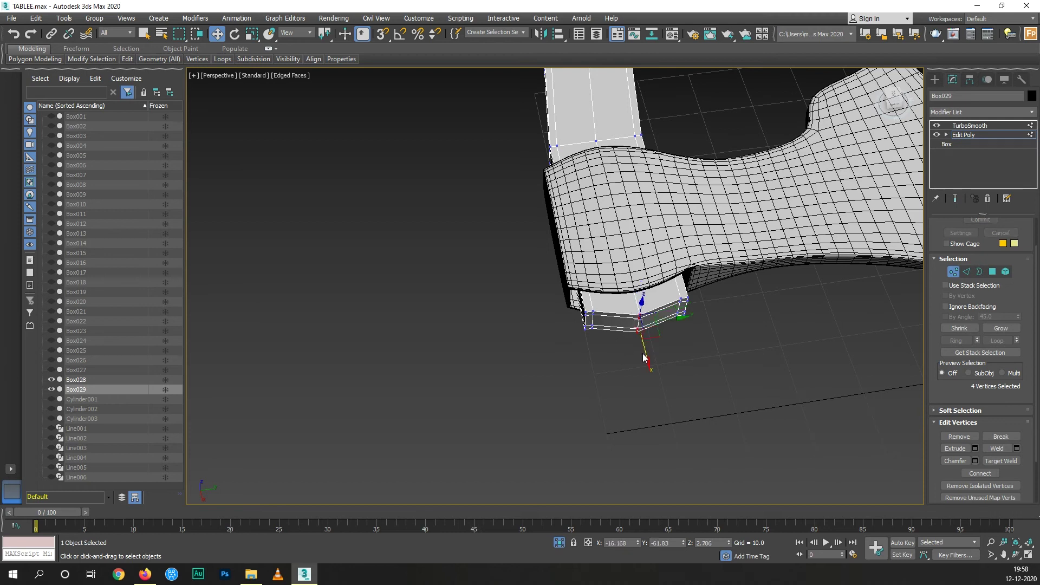
left_click(954, 198)
middle_click_drag(600, 387, 582, 332, "alt")
- In Top view with the cage shown, move the handle end's top-edge vertices up
key("t")
scroll(385, 356, "down", 5)
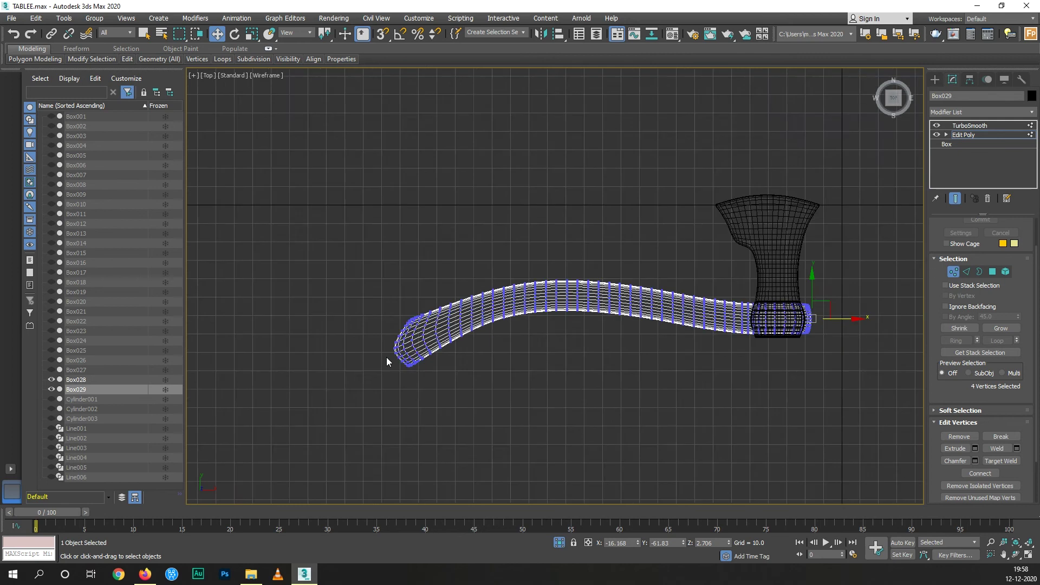
scroll(802, 330, "up", 3)
scroll(753, 300, "up", 2)
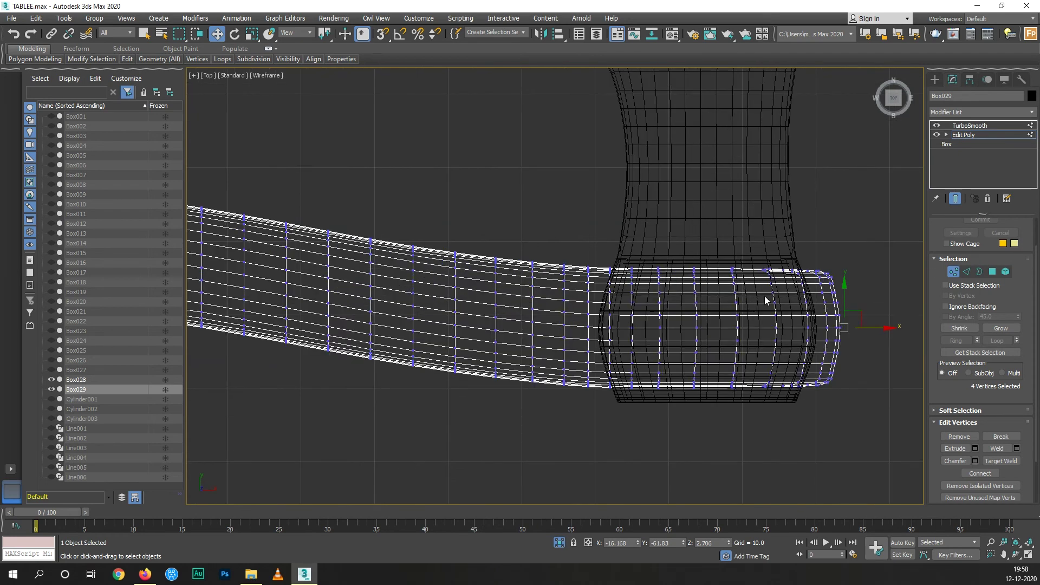
scroll(765, 300, "up", 1)
left_click(954, 198)
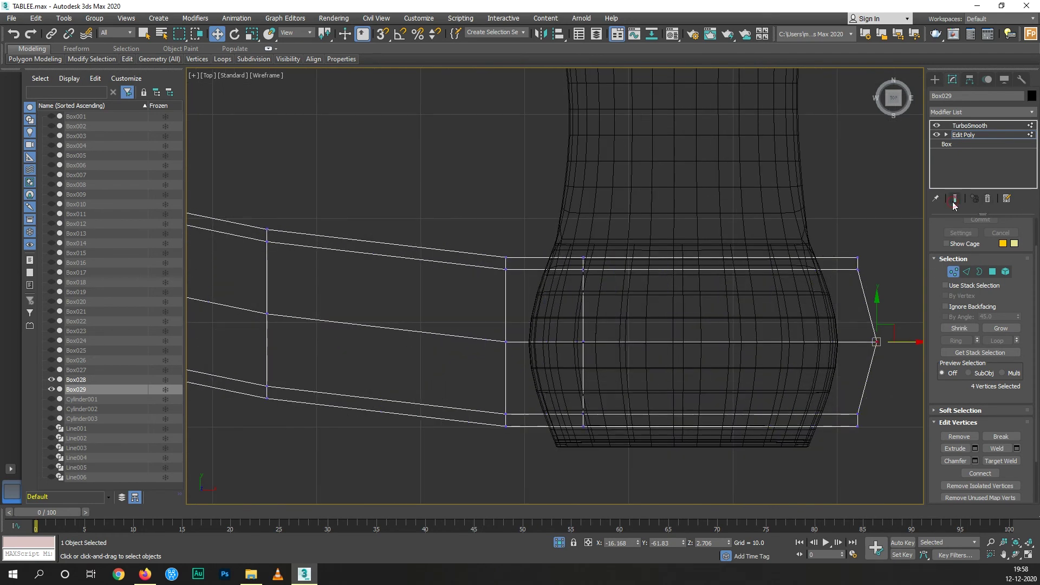
left_click_drag(606, 286, 565, 296)
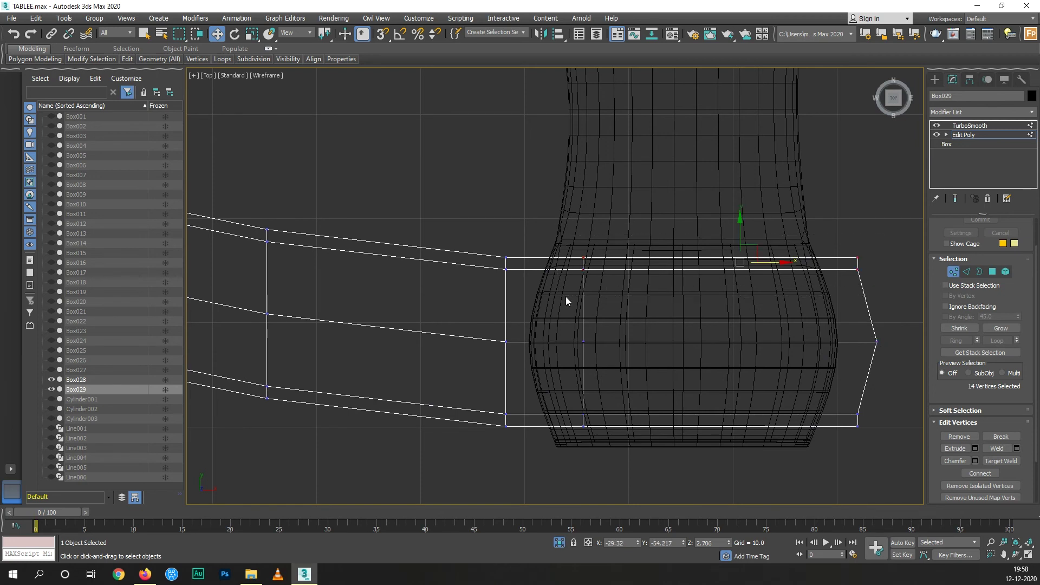
left_click_drag(740, 236, 742, 226)
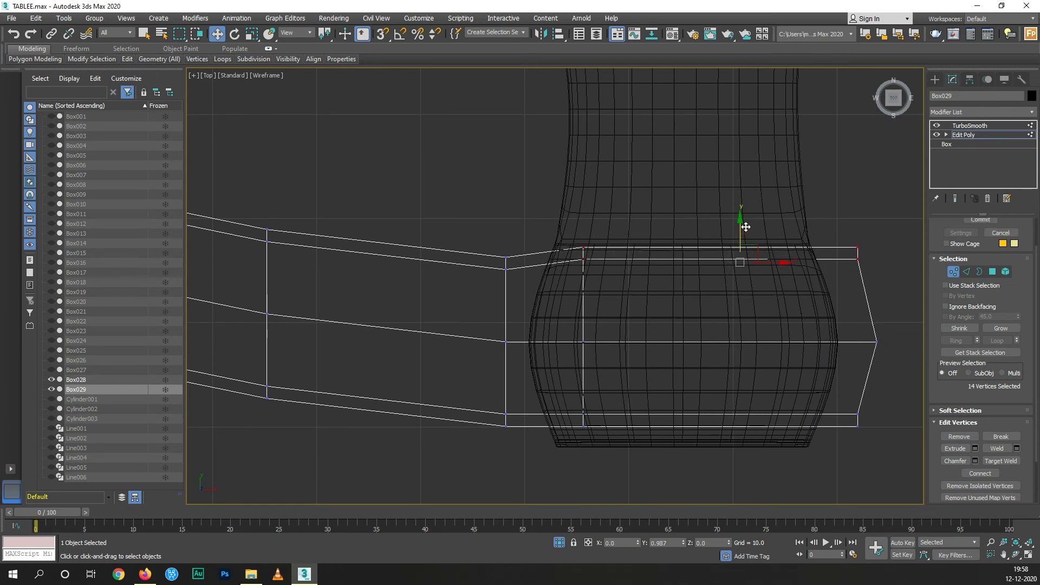
- Move the handle end's bottom-edge vertices down and preview the smoothed result in Perspective
left_click_drag(600, 456, 573, 461)
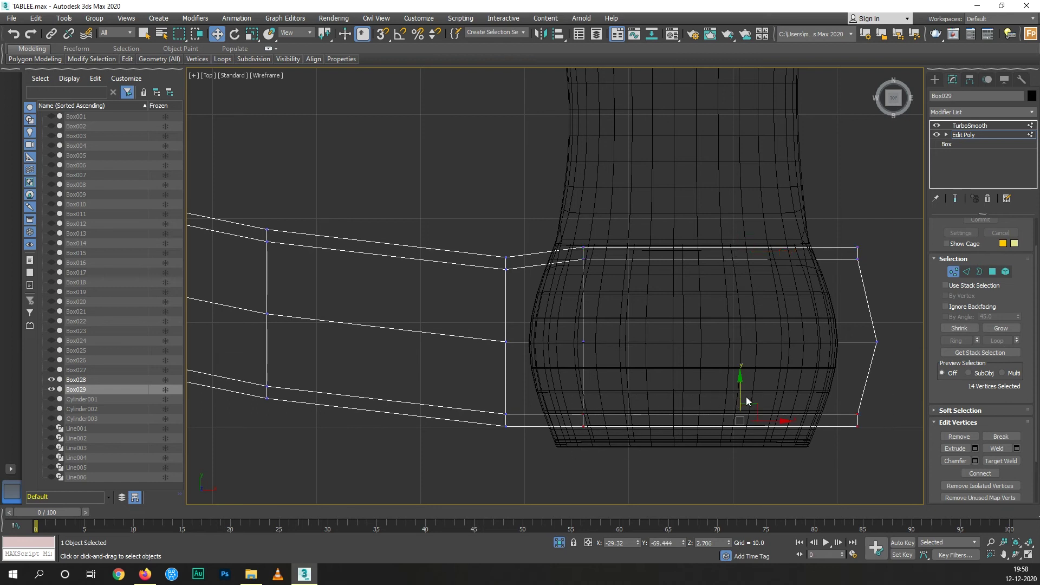
left_click_drag(740, 394, 737, 407)
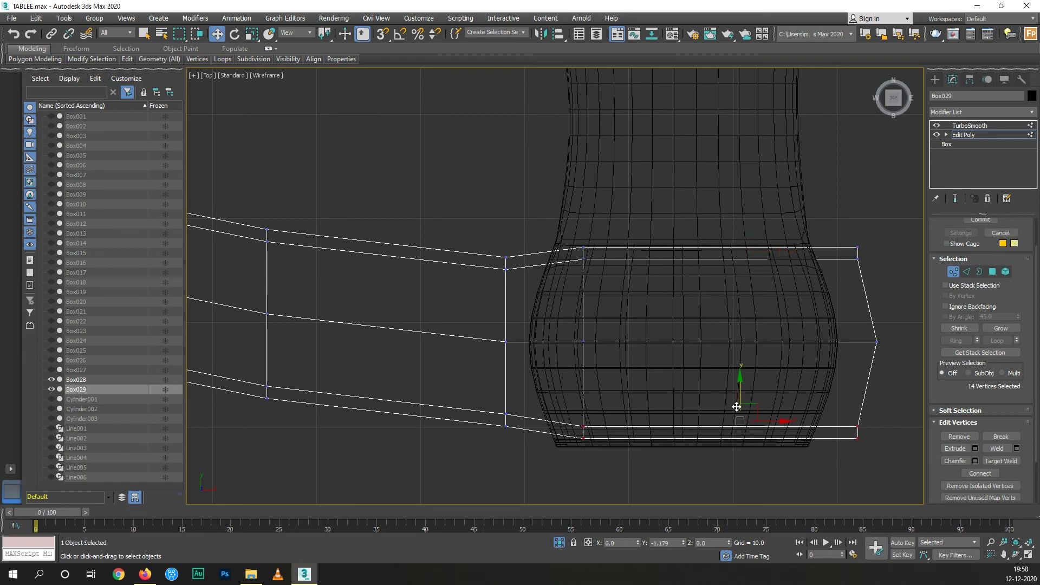
key("p")
middle_click_drag(736, 407, 601, 314, "alt")
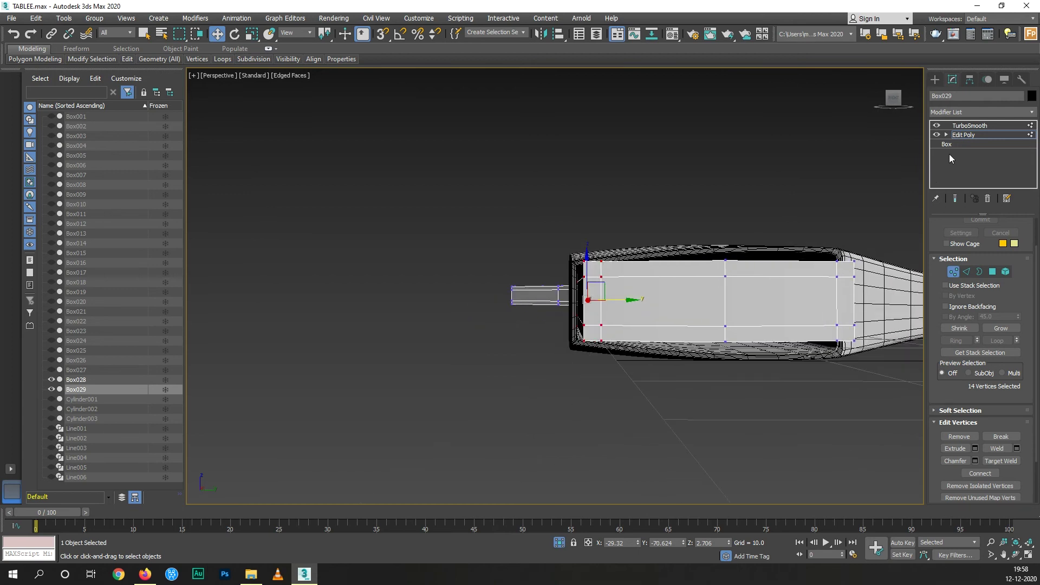
left_click(951, 198)
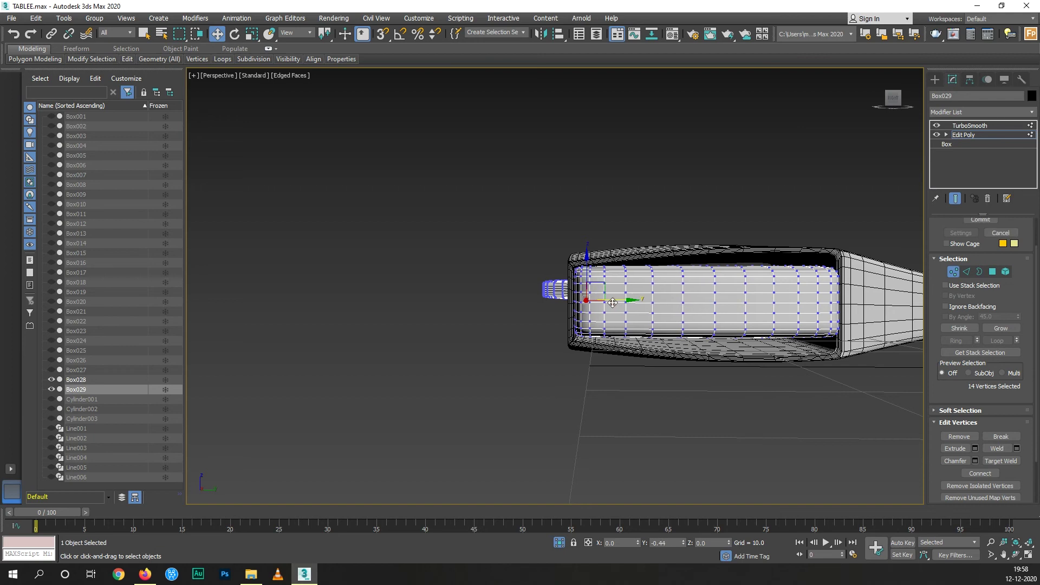
- Select the handle end's edge vertices in Top view and nudge them slightly along Y
middle_click_drag(617, 301, 810, 337, "alt")
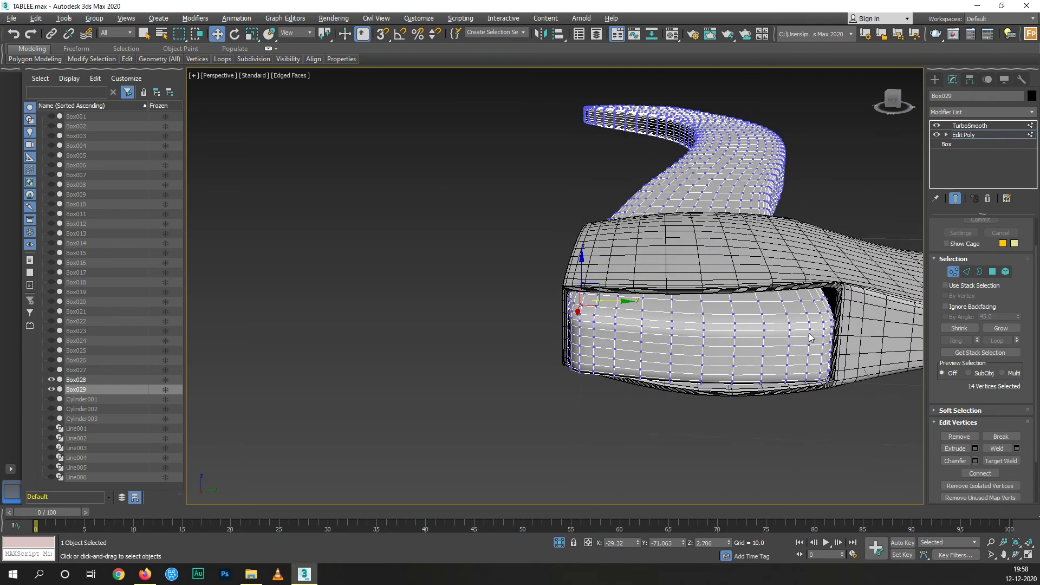
left_click(955, 196)
middle_click_drag(811, 301, 807, 306, "alt")
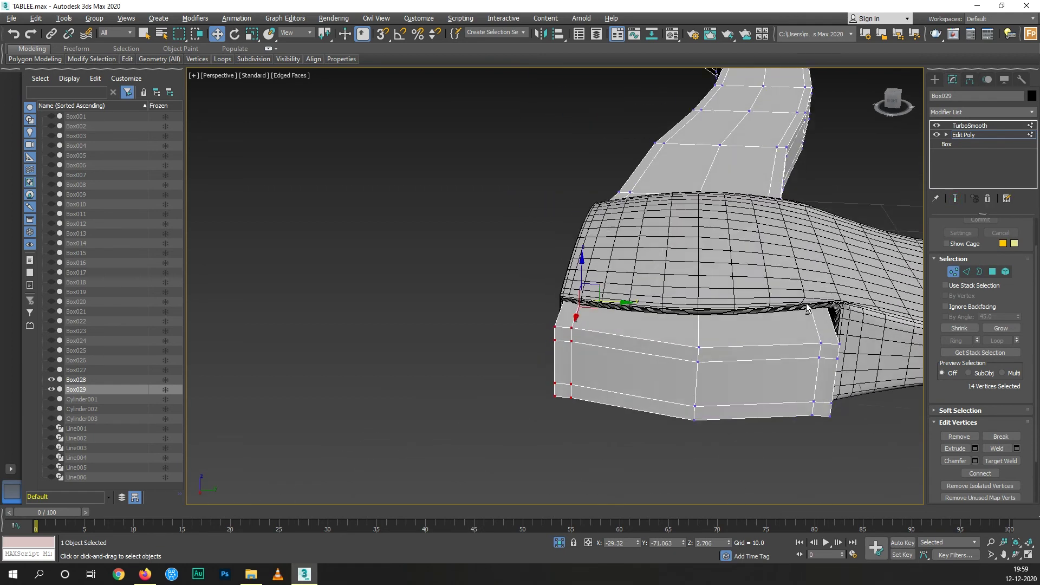
key("t")
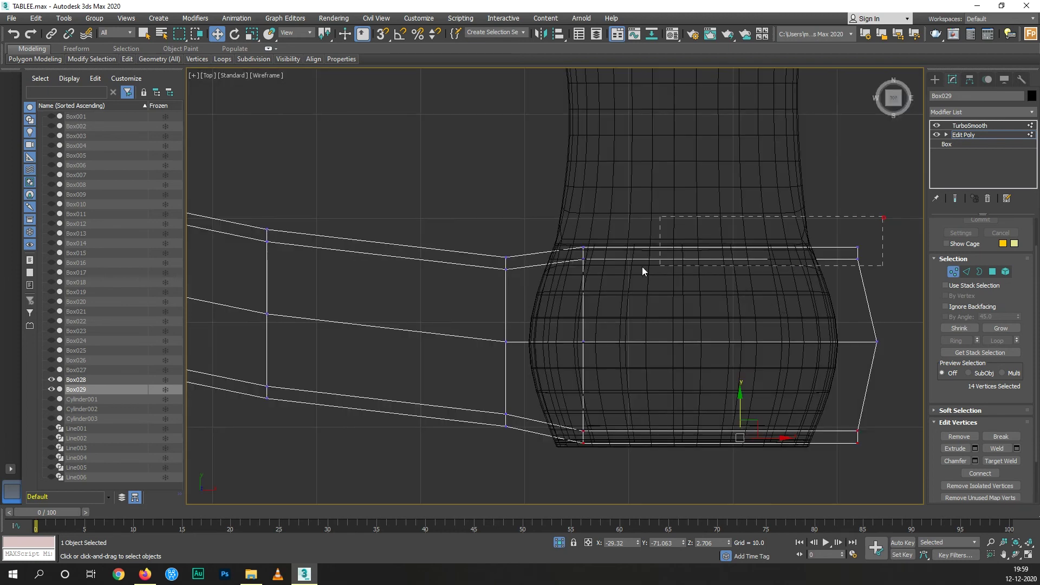
left_click_drag(557, 285, 564, 284)
key("p")
middle_click_drag(800, 336, 755, 287, "alt")
scroll(774, 276, "up", 3)
left_click_drag(793, 266, 785, 268)
scroll(679, 307, "down", 3)
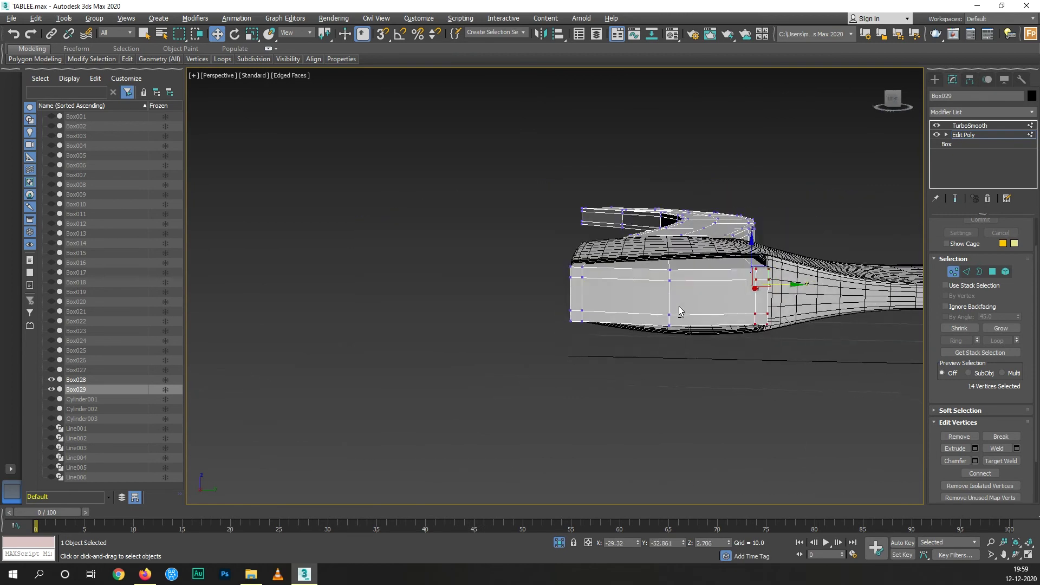
middle_click_drag(678, 307, 713, 328, "alt")
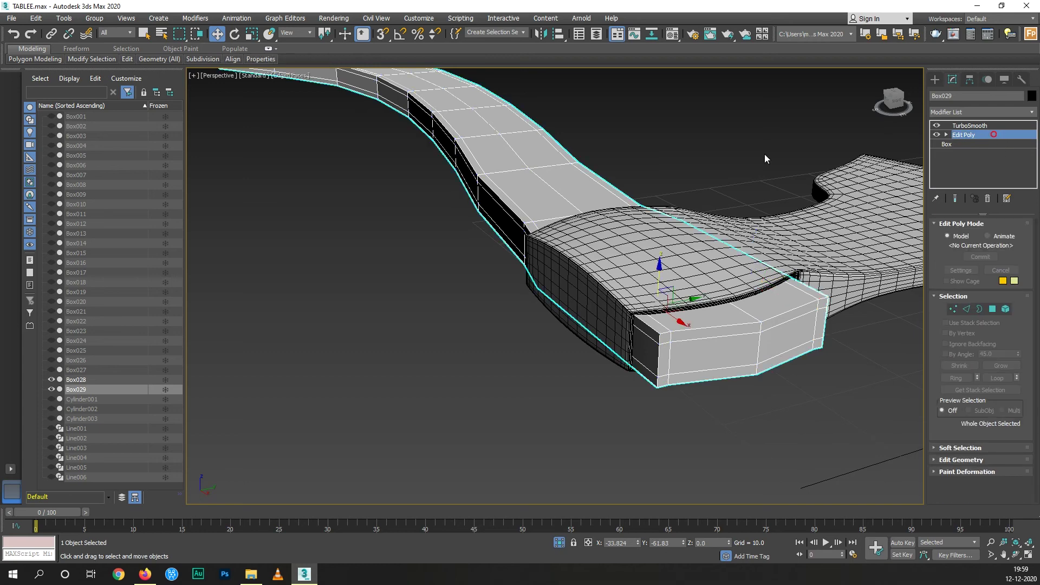
- Leave vertex editing, frame the whole axe, and marquee-select Box028 and Box029
left_click(680, 184)
scroll(615, 353, "down", 3)
mouse_move(615, 353)
middle_mouse_down("alt")
mouse_move(737, 374)
mouse_move(687, 374)
mouse_move(633, 341)
mouse_move(679, 398)
mouse_move(741, 373)
mouse_move(717, 363)
mouse_move(681, 381)
middle_mouse_up("alt")
scroll(680, 381, "down", 4)
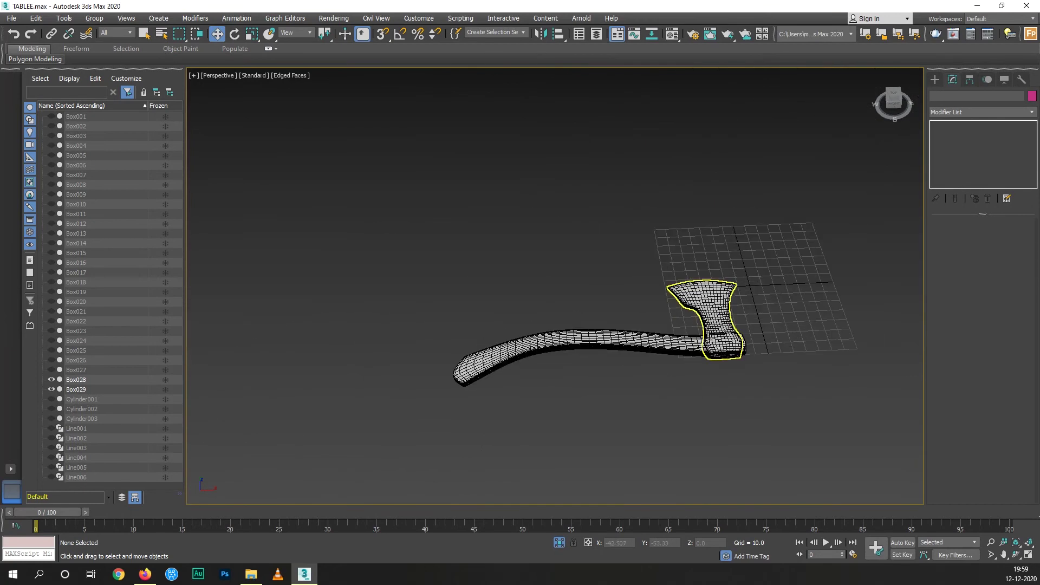
scroll(737, 308, "up", 4)
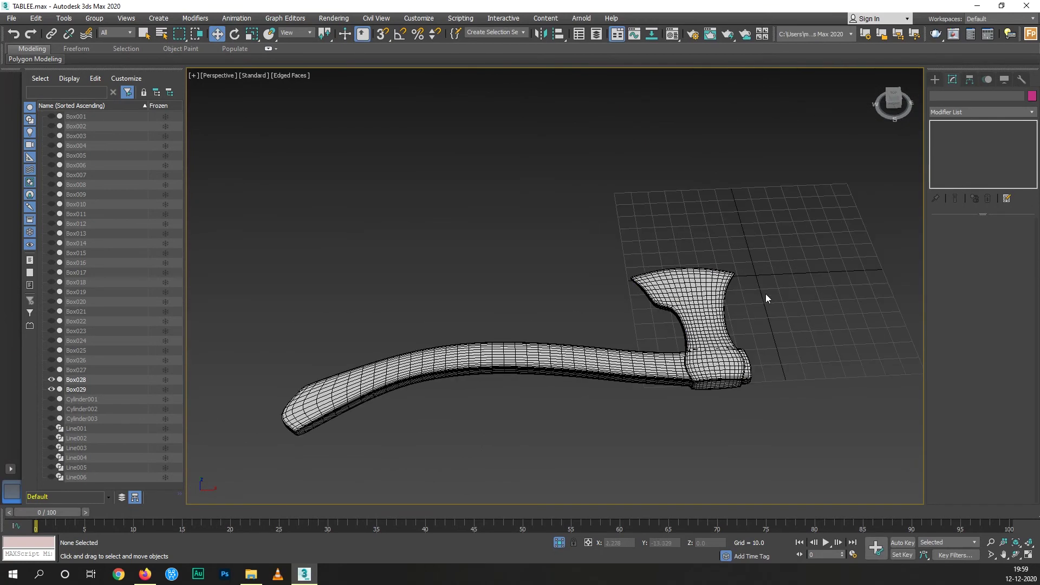
left_click_drag(817, 242, 542, 409)
- Bring the scene back into view and scale the selected axe down uniformly
left_click(559, 542)
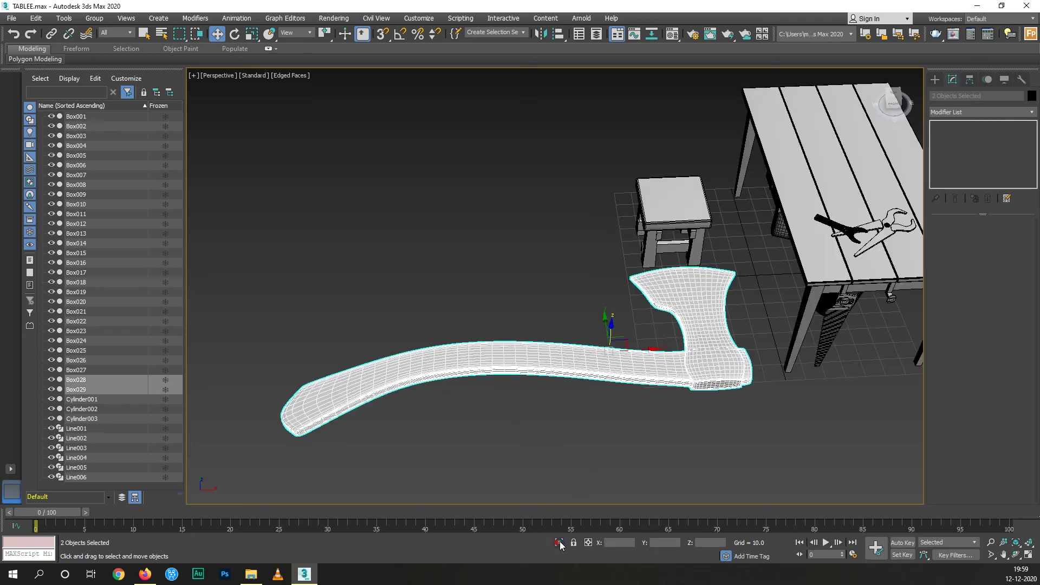
scroll(590, 325, "down", 5)
scroll(590, 333, "up", 5)
key("r")
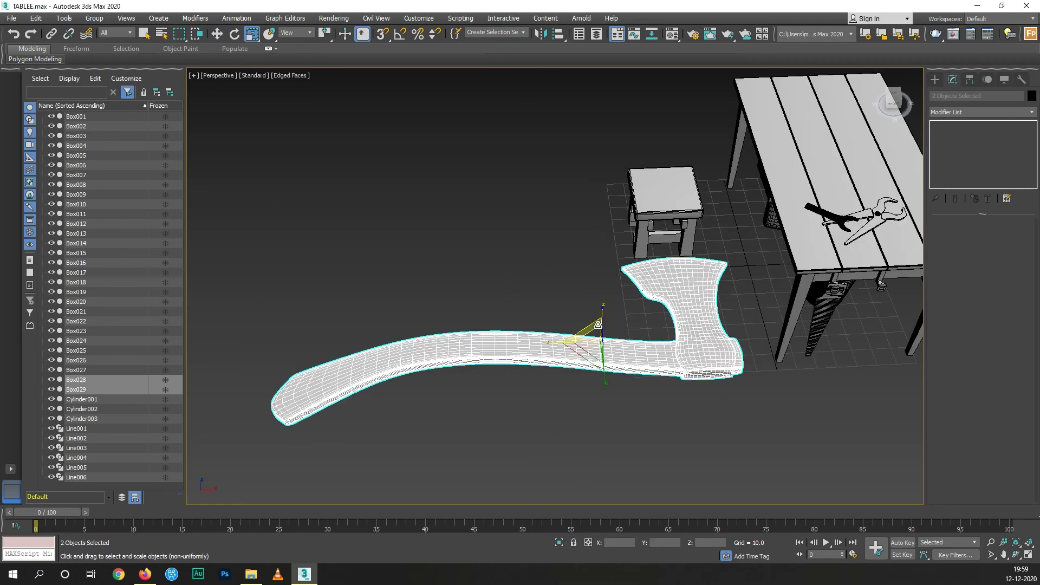
mouse_move(593, 344)
left_mouse_down()
mouse_move(563, 500)
mouse_move(580, 437)
mouse_move(582, 460)
mouse_move(600, 430)
left_mouse_up()
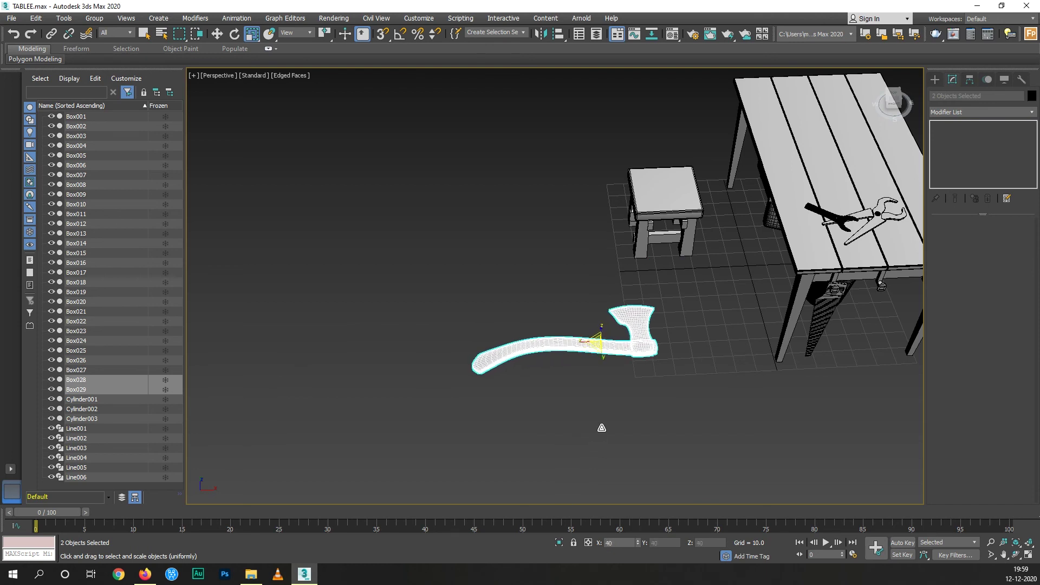
key("w")
middle_click_drag(738, 420, 608, 425)
- In Front view, raise the axe to table height and move it over the tabletop
key("f")
scroll(590, 403, "down", 5)
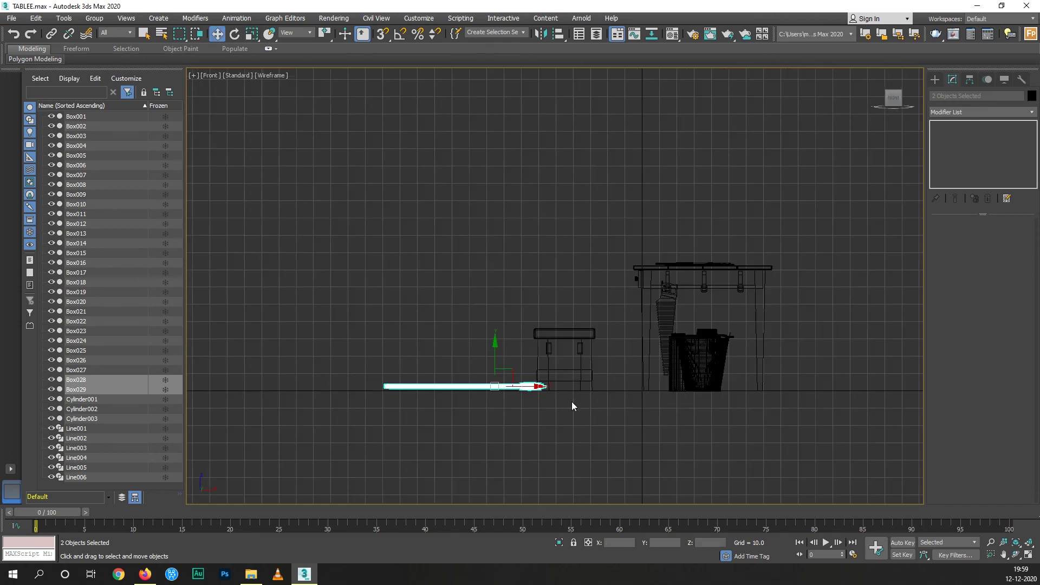
left_click_drag(495, 366, 521, 232)
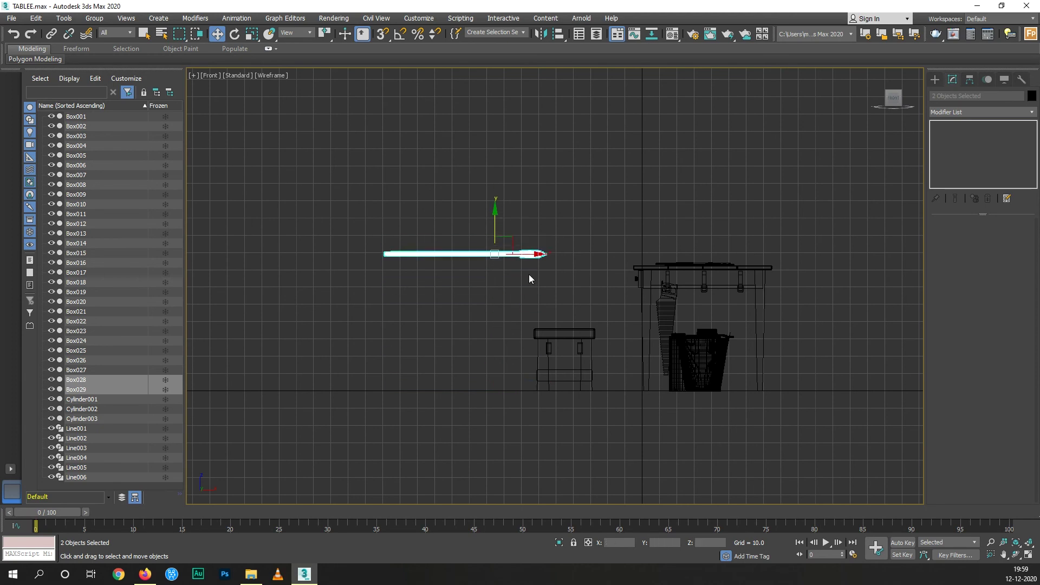
left_click_drag(511, 250, 750, 267)
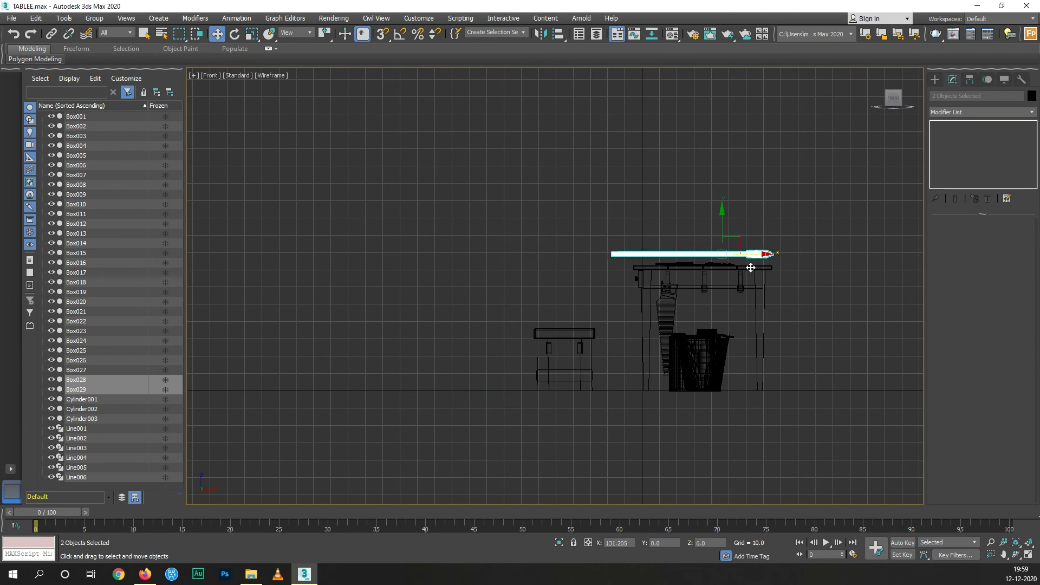
scroll(753, 266, "up", 4)
scroll(752, 266, "up", 4)
- Shrink the axe a little more and lower it onto the tabletop
key("r")
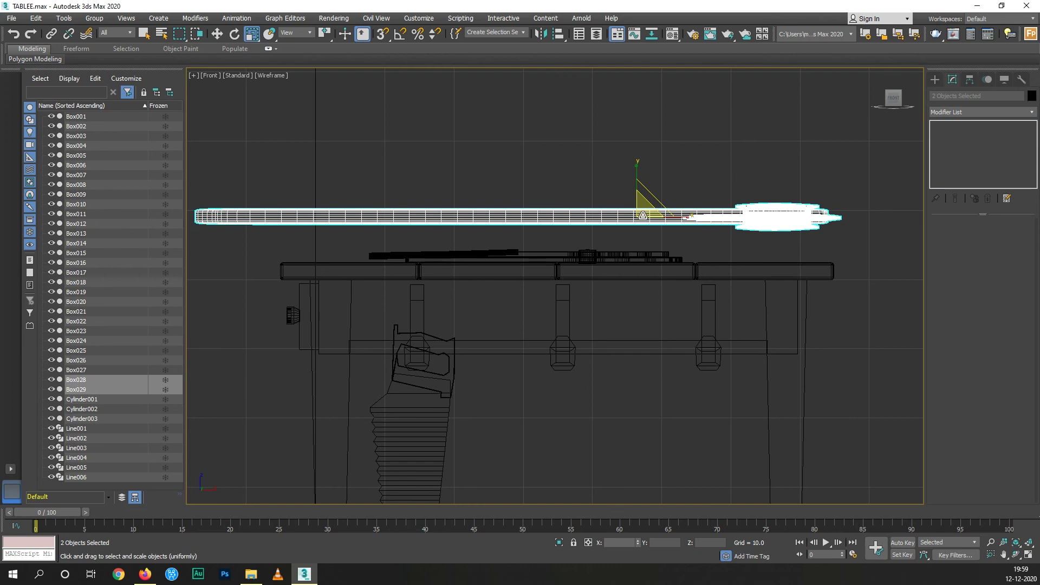
left_click_drag(632, 230, 629, 248)
key("w")
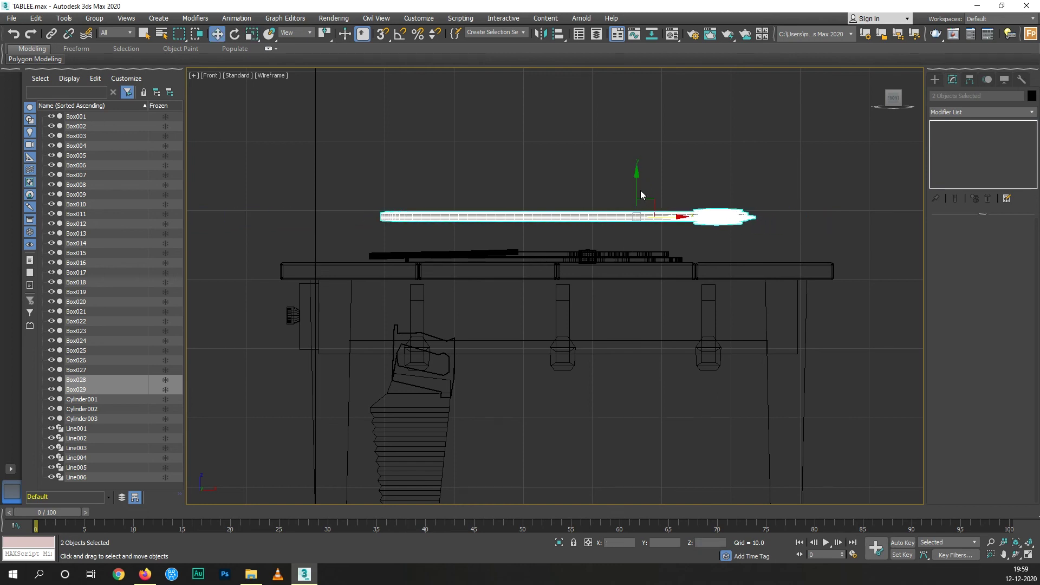
left_click_drag(638, 189, 636, 225)
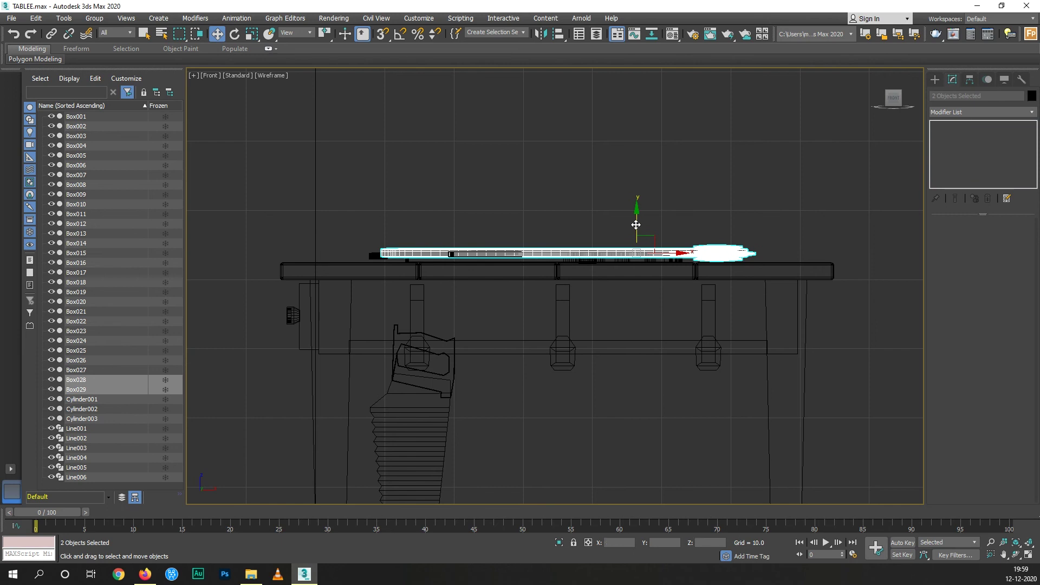
key("p")
mouse_move(636, 225)
middle_mouse_down("alt")
mouse_move(693, 323)
mouse_move(666, 314)
middle_mouse_up("alt")
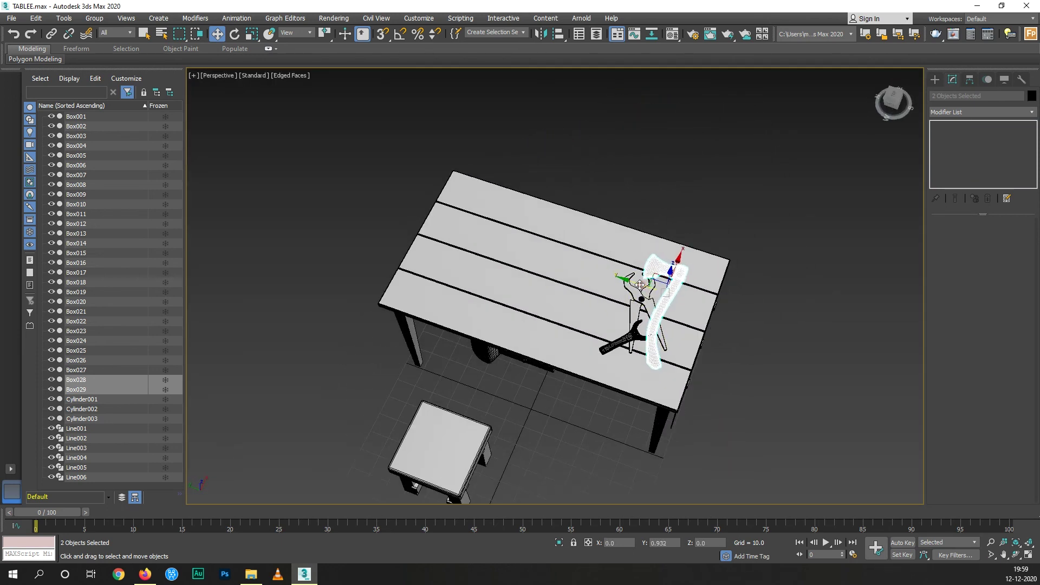
- Slide the axe across the tabletop to a new spot beside the tools
left_click_drag(642, 284, 564, 260)
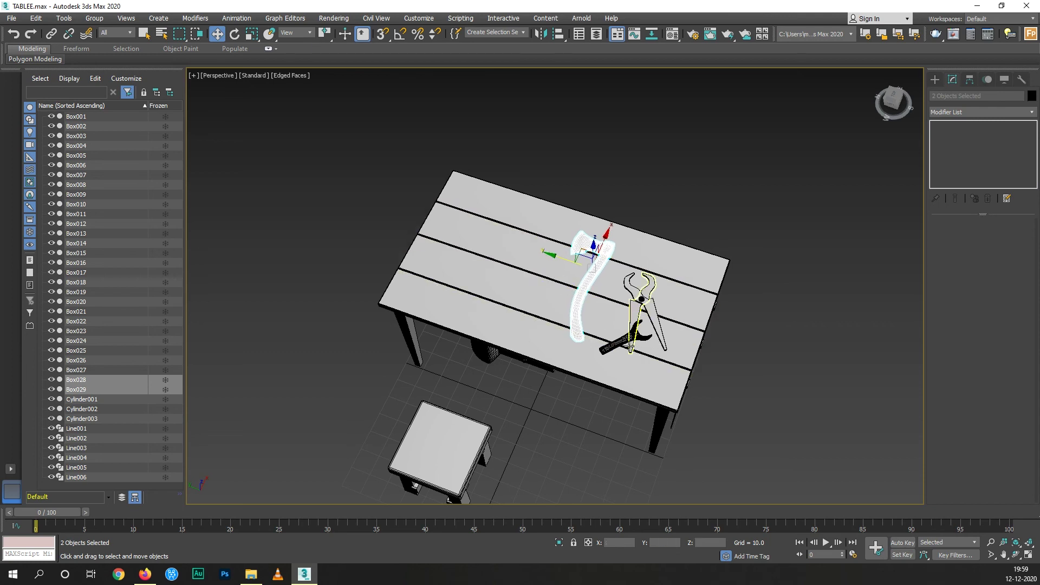
scroll(569, 236, "up", 3)
mouse_move(569, 260)
middle_mouse_down("alt")
mouse_move(569, 236)
mouse_move(595, 230)
middle_mouse_up("alt")
scroll(569, 237, "up", 5)
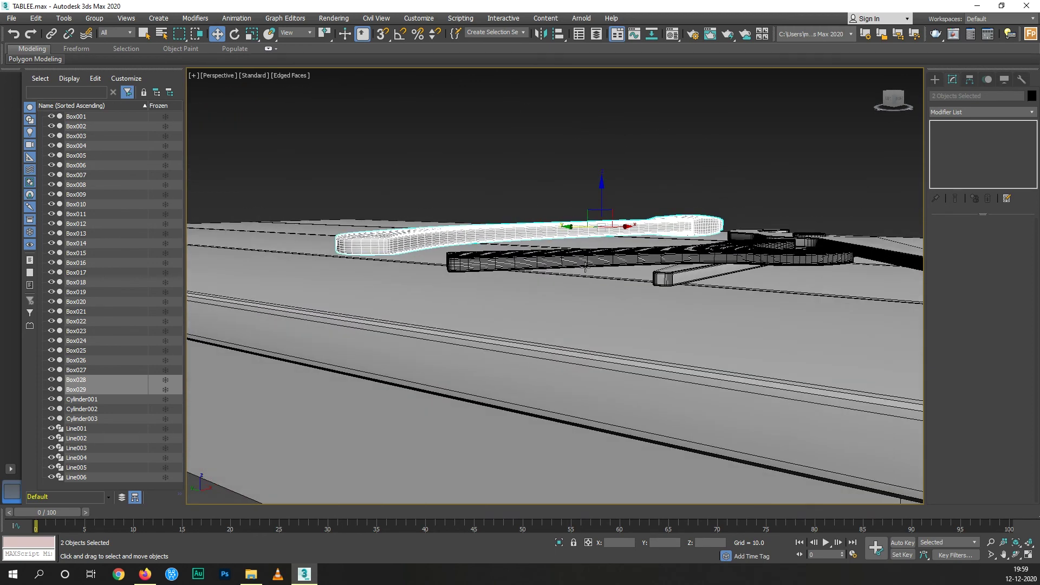
scroll(595, 230, "up", 5)
scroll(634, 251, "up", 5)
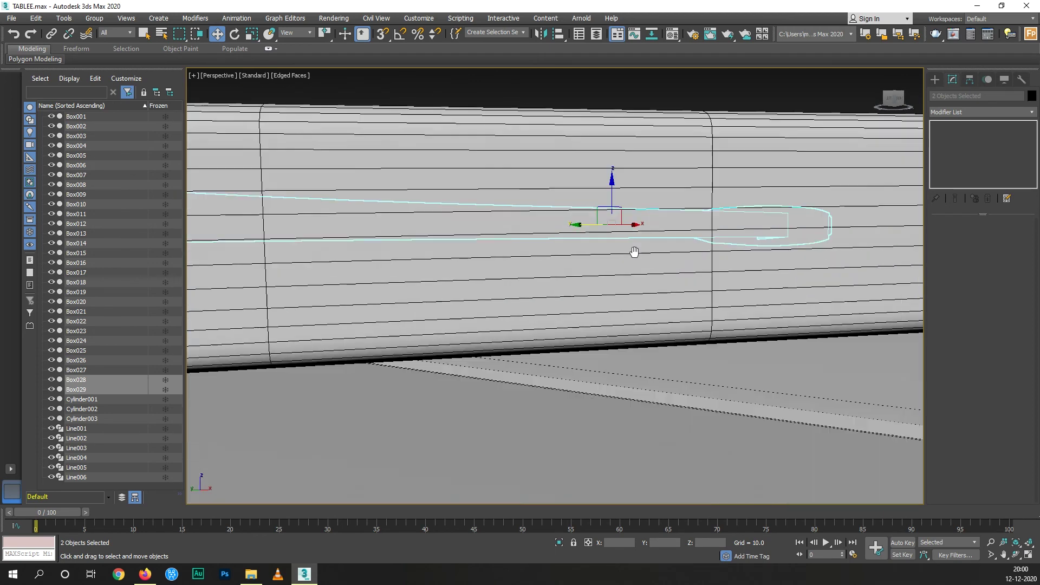
scroll(638, 258, "down", 5)
middle_click_drag(638, 258, 620, 256)
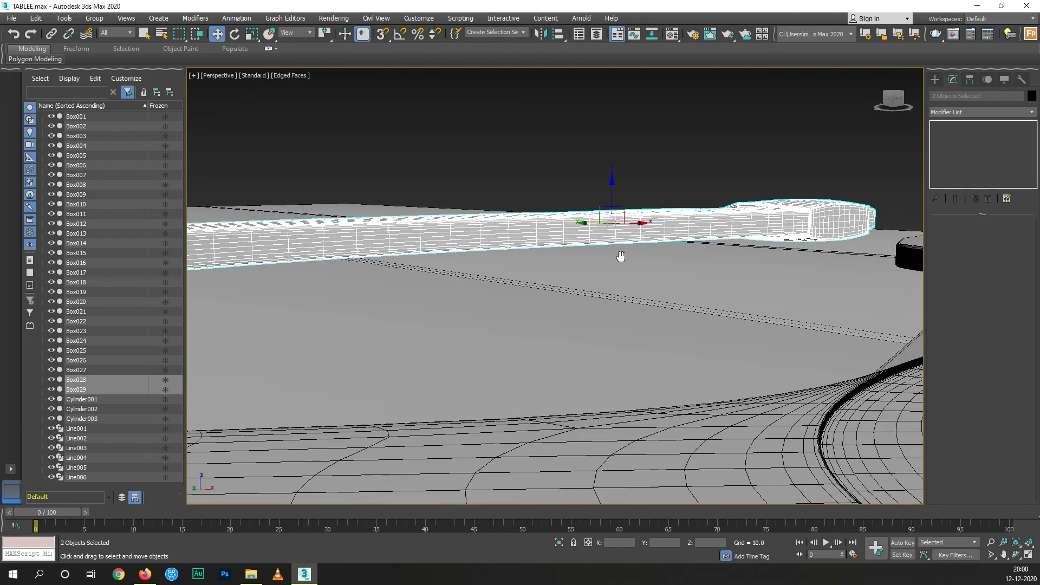
- In Front view, lower the axe slightly onto the table surface, then deselect it
key("f")
scroll(686, 276, "up", 3)
scroll(673, 251, "up", 3)
scroll(471, 237, "up", 2)
scroll(522, 251, "up", 2)
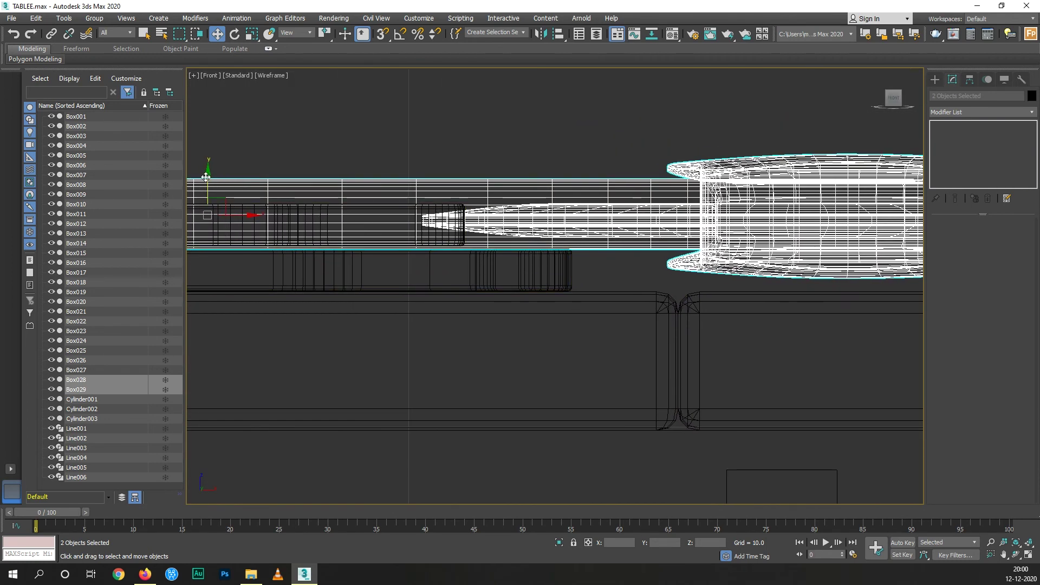
left_click_drag(206, 177, 205, 190)
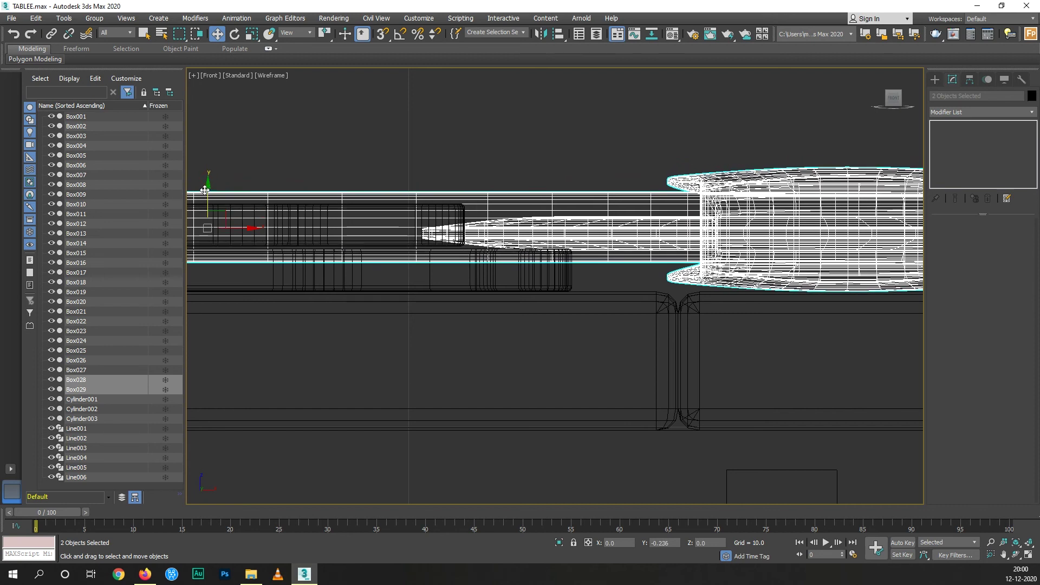
scroll(501, 261, "down", 5)
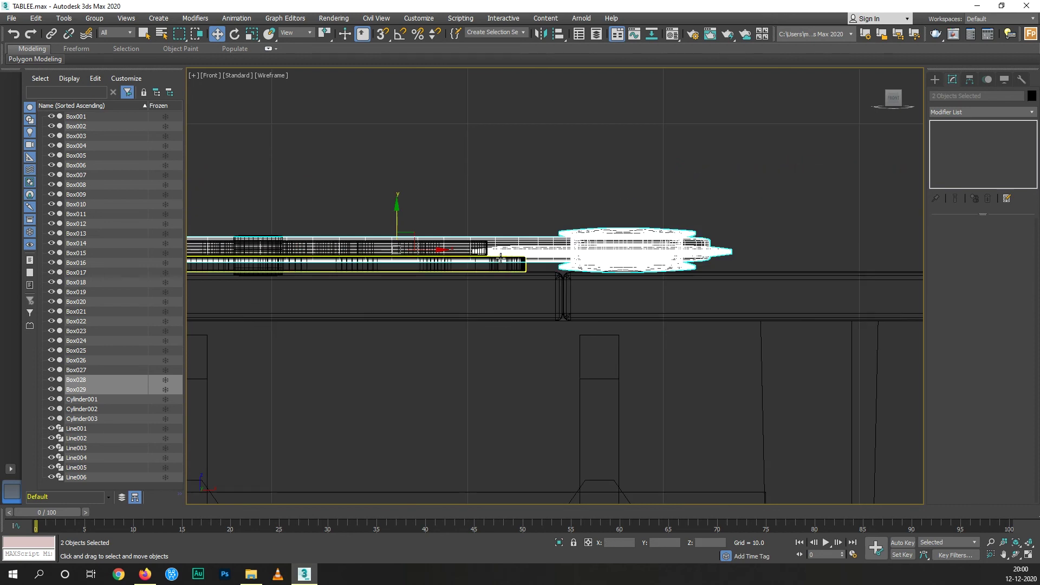
key("p")
middle_click_drag(542, 260, 619, 170, "alt")
left_click(620, 170)
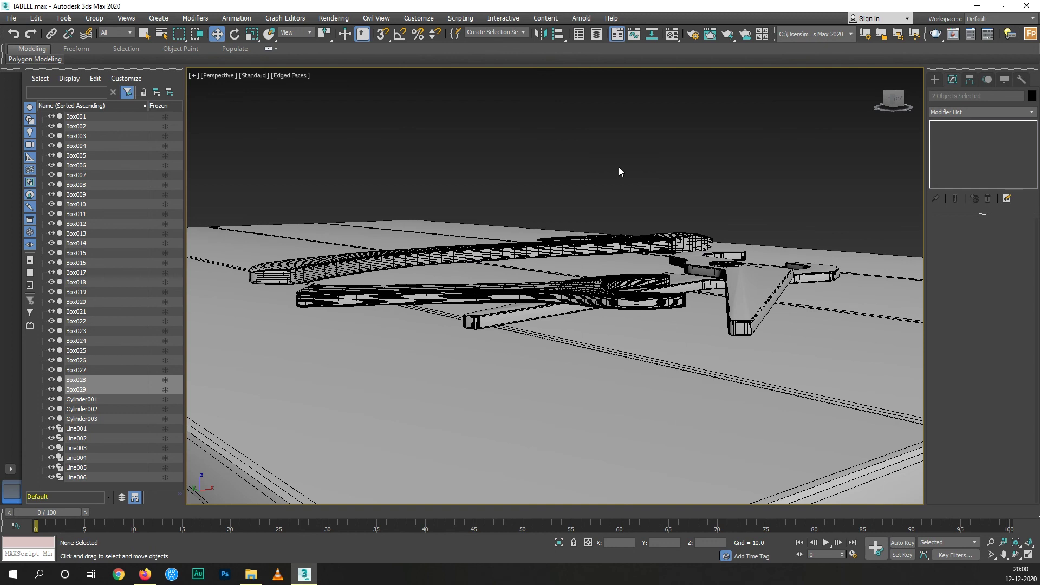
- Select the axe handle Box029 and head Box028 and shift them slightly right
scroll(575, 289, "down", 6)
scroll(600, 328, "down", 5)
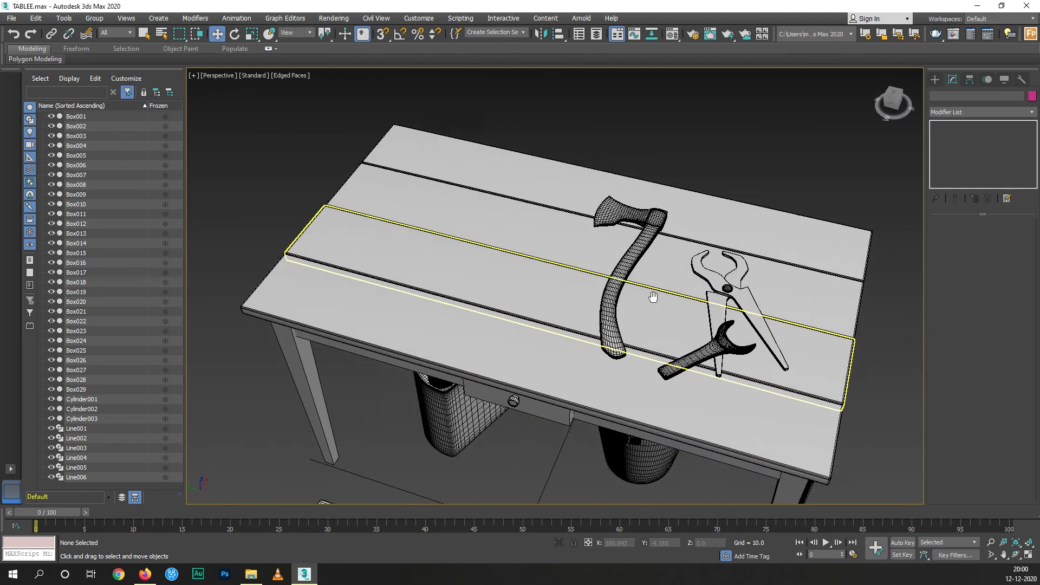
left_click(627, 218)
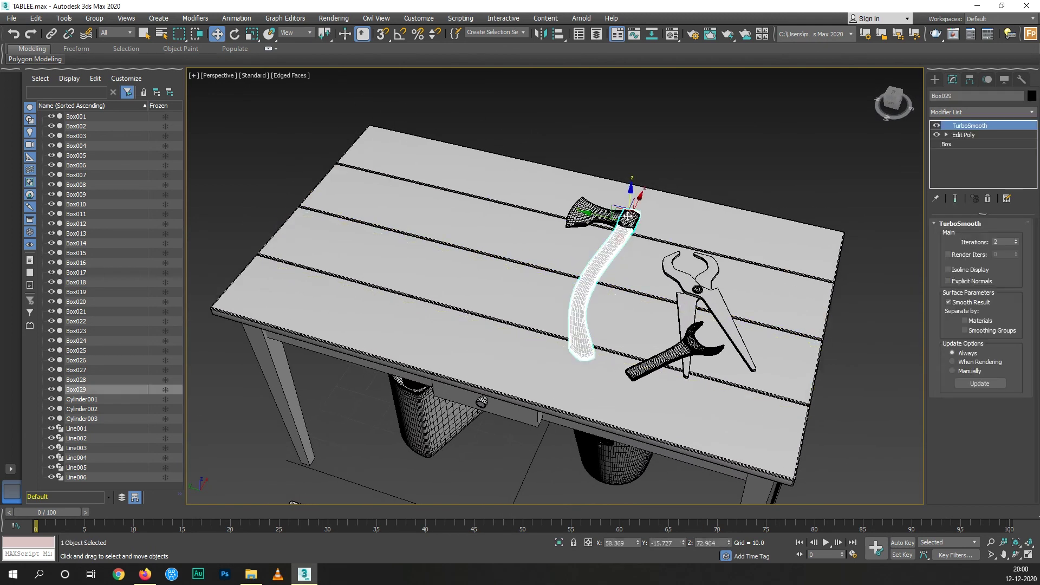
left_click(585, 220, "ctrl")
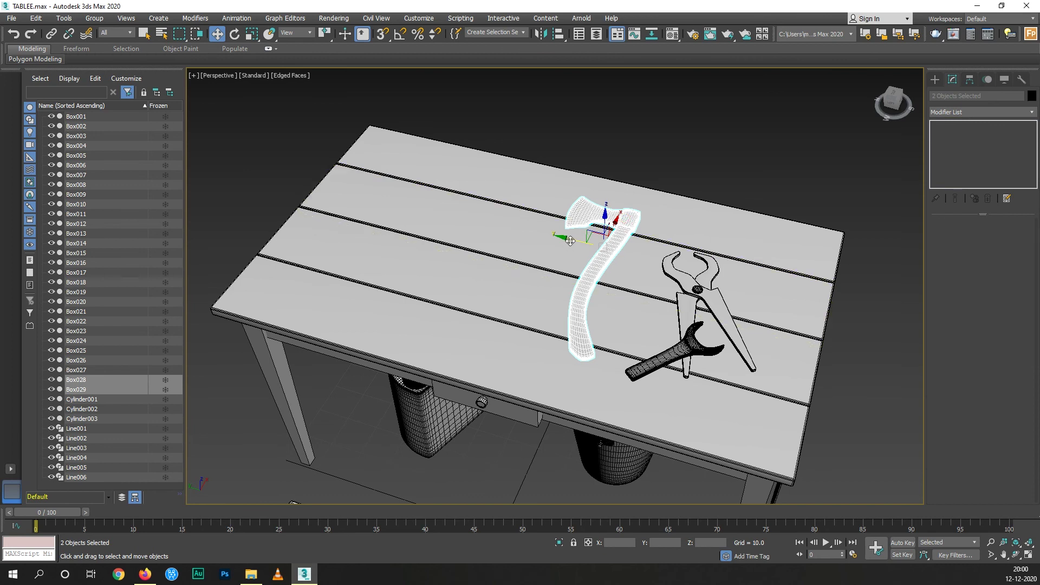
left_click_drag(570, 242, 585, 246)
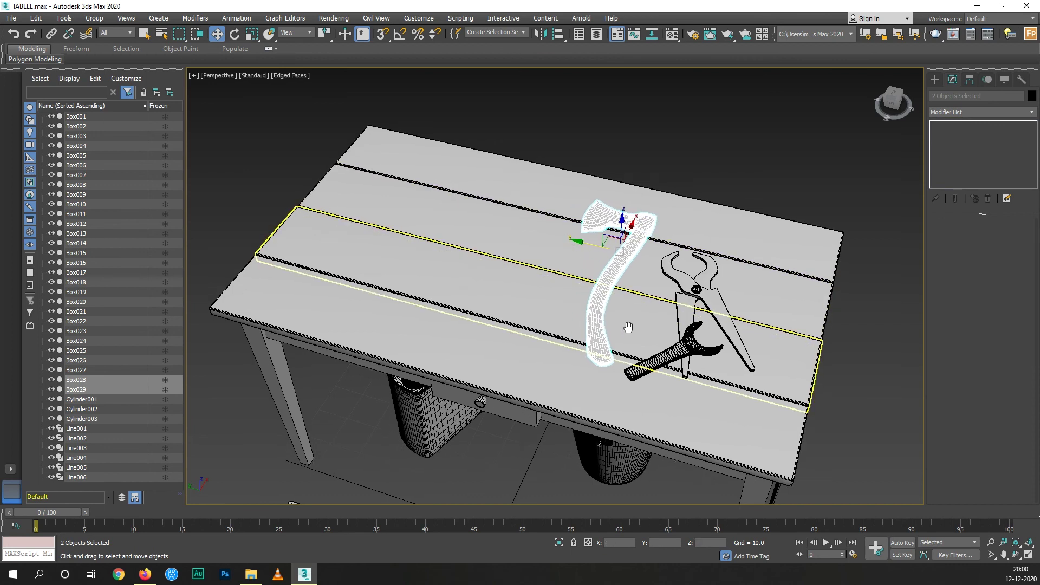
middle_click_drag(588, 246, 583, 323, "alt")
key("r")
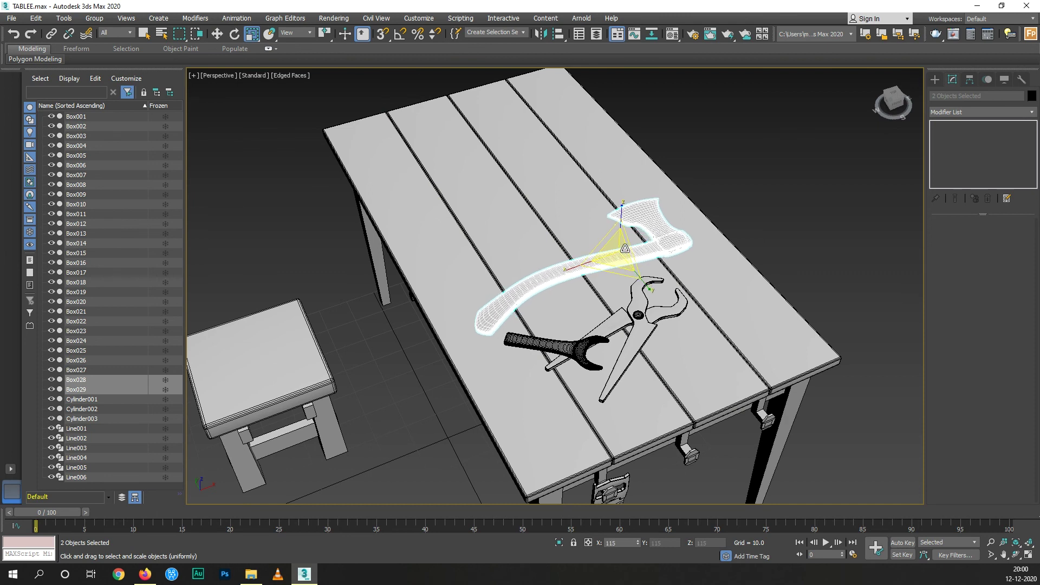
middle_click_drag(649, 322, 670, 269, "alt")
scroll(669, 270, "up", 5)
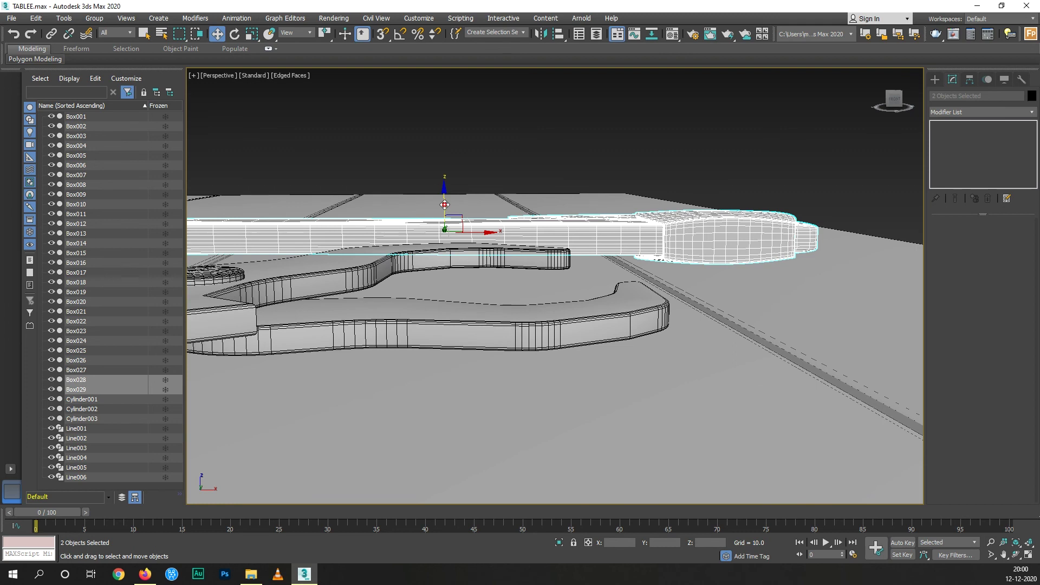
- In Front view, raise the axe slightly to sit on the tabletop, then deselect
key("f")
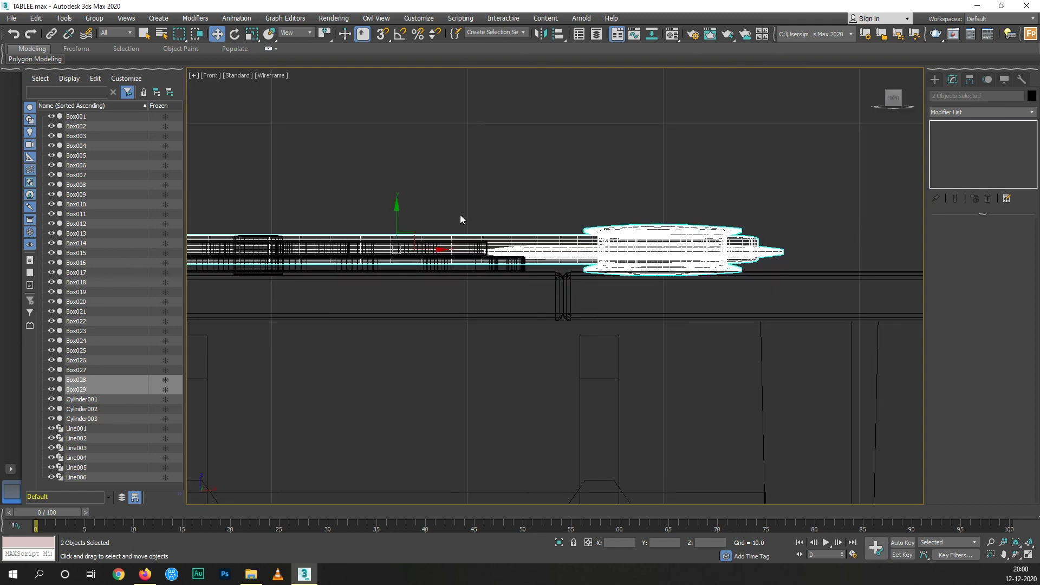
left_click_drag(397, 222, 400, 218)
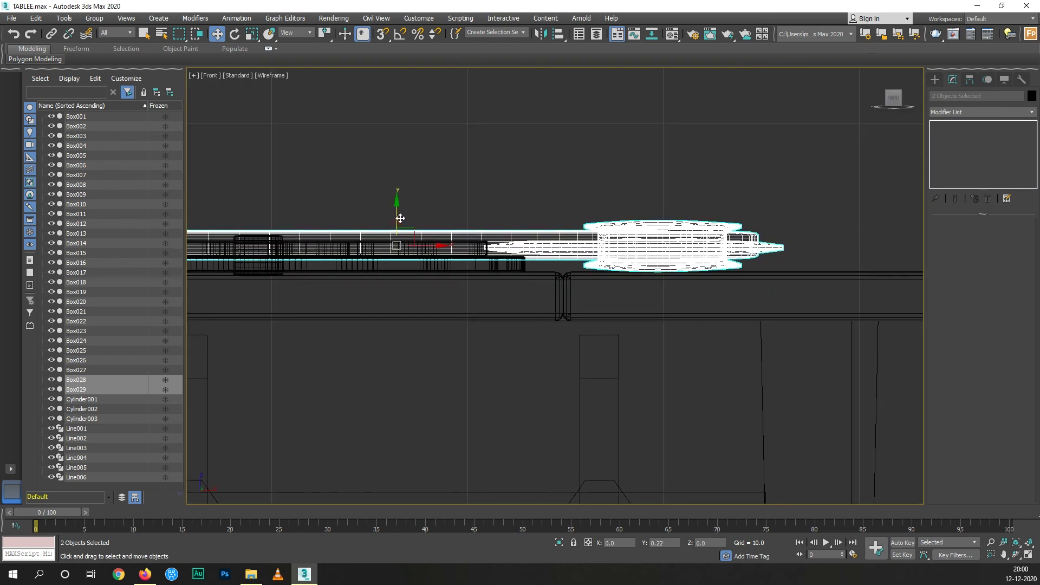
key("p")
mouse_move(400, 218)
middle_mouse_down("alt")
mouse_move(575, 304)
mouse_move(793, 152)
middle_mouse_up("alt")
scroll(575, 304, "down", 5)
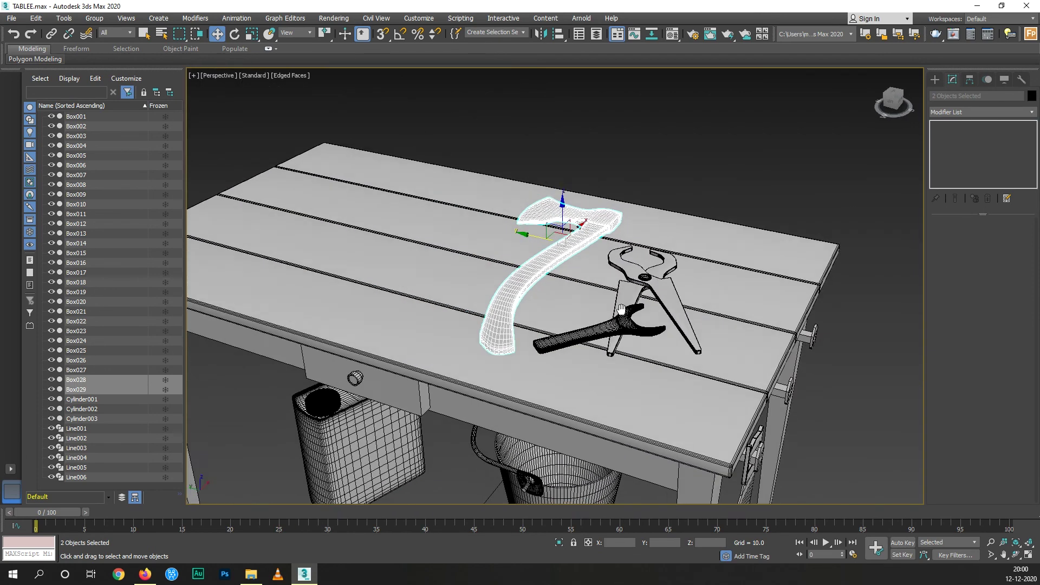
left_click(795, 144)
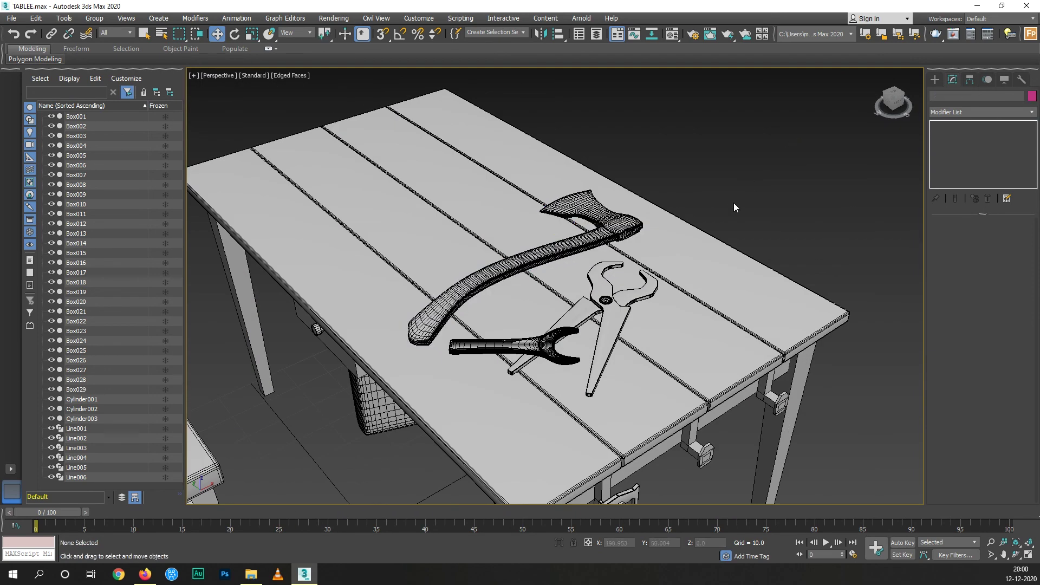
- Turn off Edged Faces with F4 and review the axe, pliers and wrench from several angles
scroll(733, 207, "down", 5)
mouse_move(733, 208)
middle_mouse_down("alt")
mouse_move(660, 277)
mouse_move(599, 297)
middle_mouse_up("alt")
key("F4")
scroll(606, 268, "up", 5)
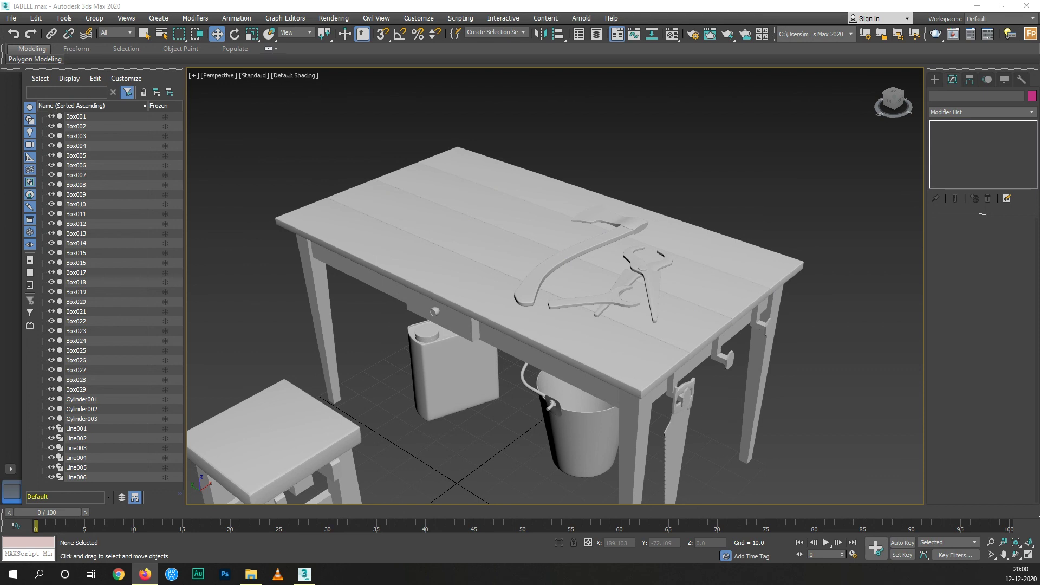
scroll(627, 324, "down", 5)
scroll(627, 325, "up", 5)
mouse_move(627, 343)
middle_mouse_down()
mouse_move(627, 314)
mouse_move(762, 283)
mouse_move(627, 283)
mouse_move(615, 309)
mouse_move(719, 331)
mouse_move(658, 303)
mouse_move(681, 332)
middle_mouse_up()
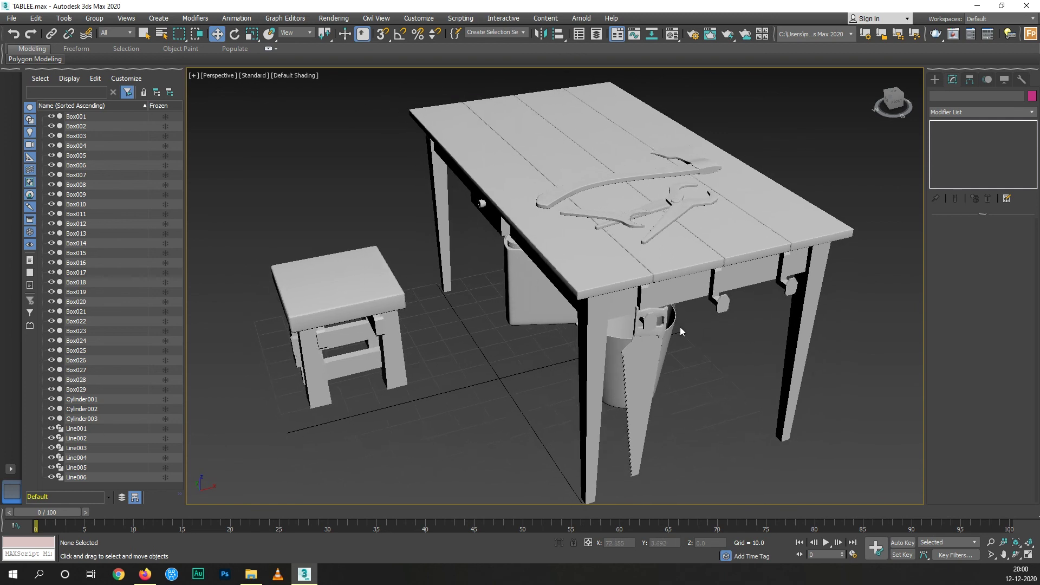
middle_click_drag(679, 287, 685, 260, "alt")
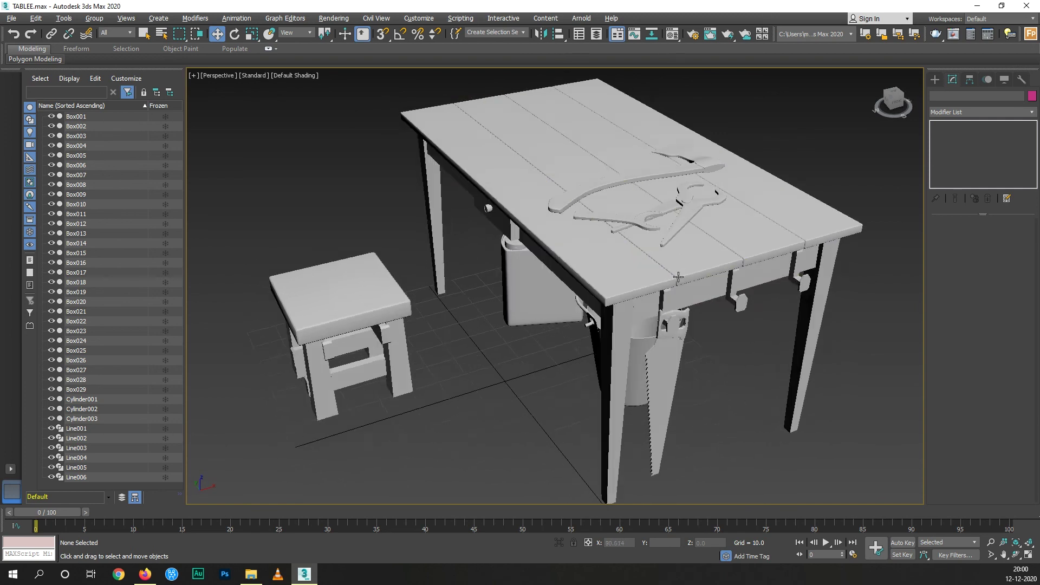
scroll(688, 244, "up", 3)
scroll(692, 231, "up", 8)
scroll(724, 245, "up", 1)
scroll(723, 246, "down", 8)
scroll(604, 216, "up", 2)
scroll(617, 205, "down", 4)
middle_click_drag(628, 194, 593, 272)
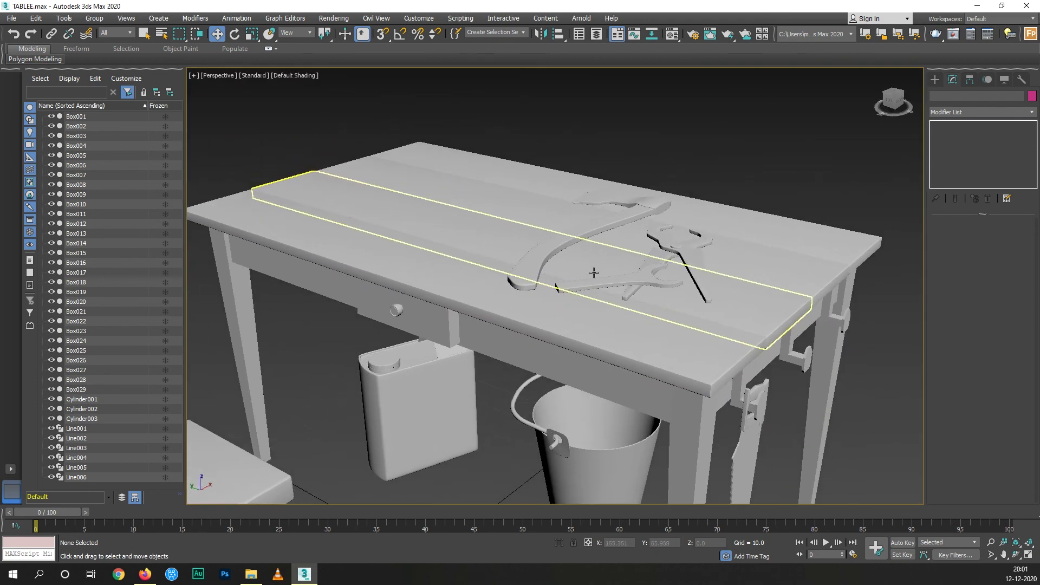